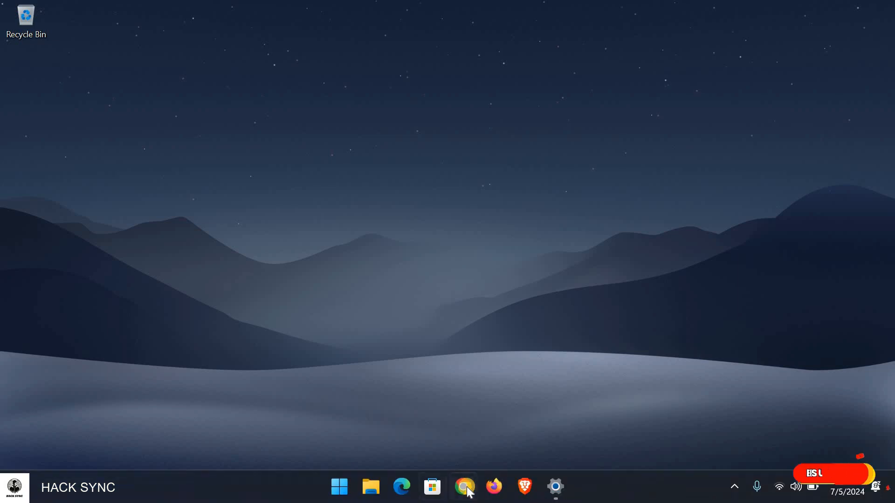
# Step: Open Chrome, search Google for "vmware download" and open the VMware Desktop Hypervisors for Windows, Linux, and Mac result
pyautogui.click(463, 486)
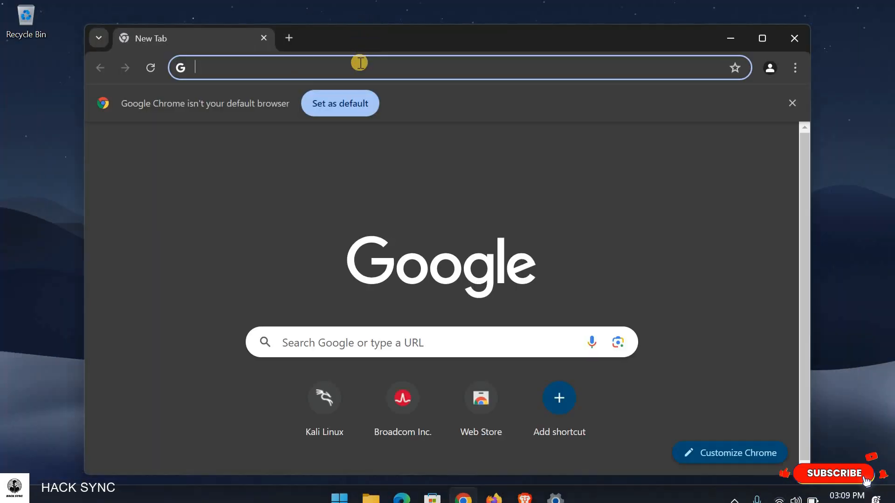
pyautogui.click(359, 63)
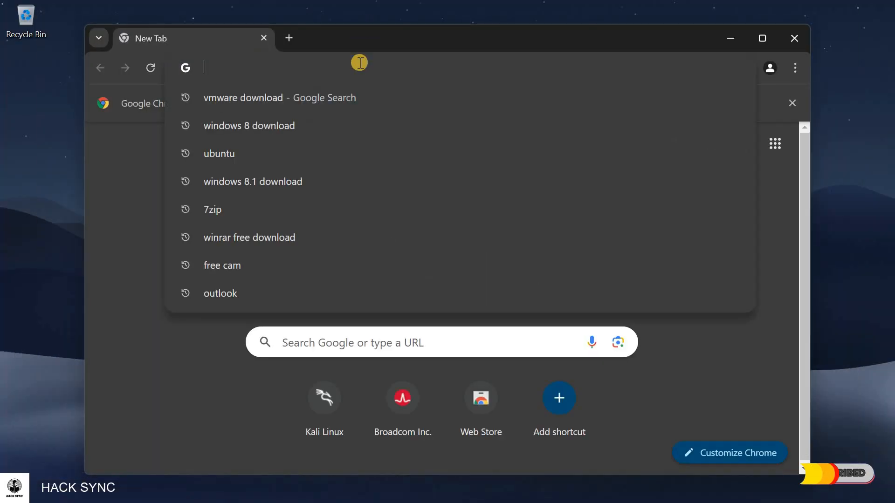
pyautogui.click(366, 92)
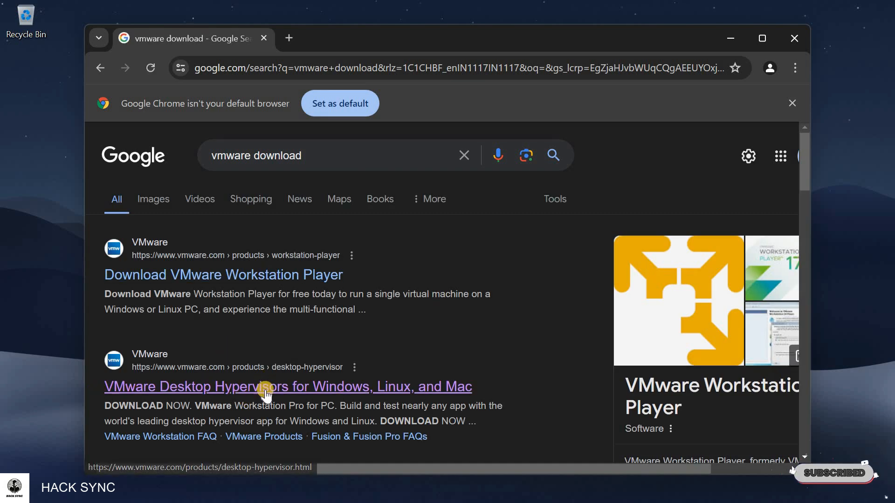
pyautogui.click(369, 386)
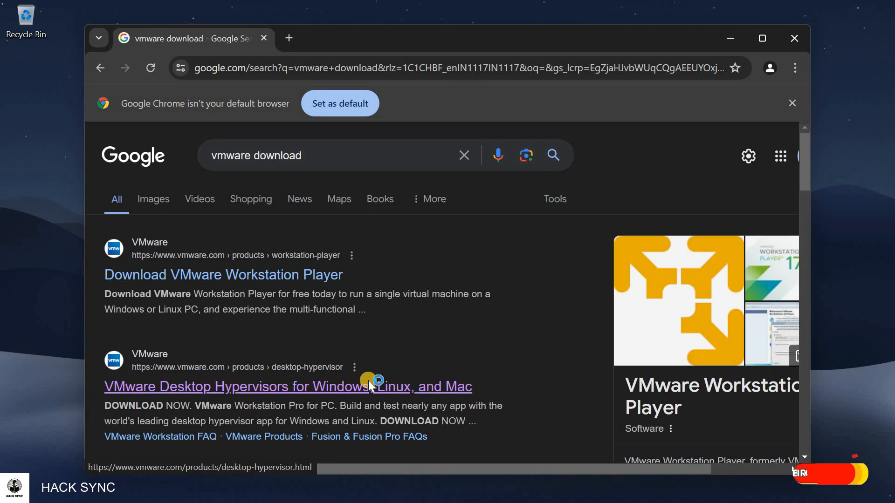
# Step: Find the download option for VMware Workstation Pro for PC on the product page and maximize the browser window
pyautogui.scroll(-5, 438, 385)
pyautogui.scroll(-5, 439, 380)
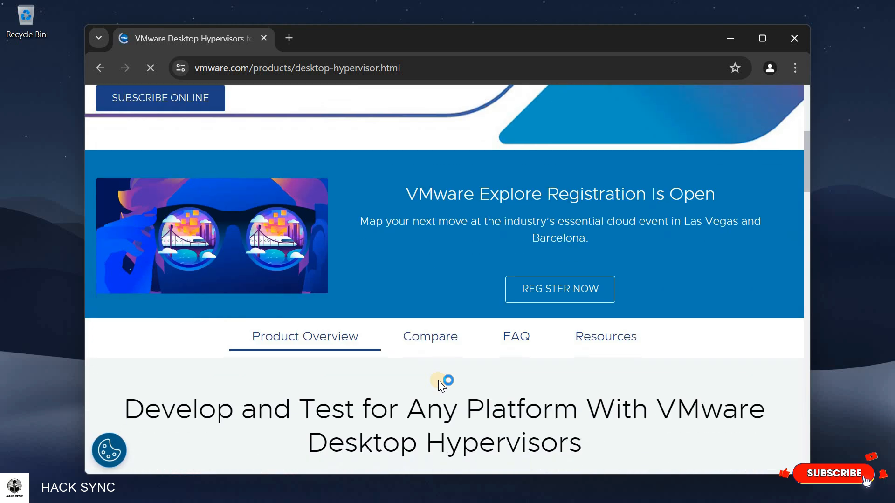
pyautogui.scroll(1, 414, 300)
pyautogui.scroll(2, 666, 310)
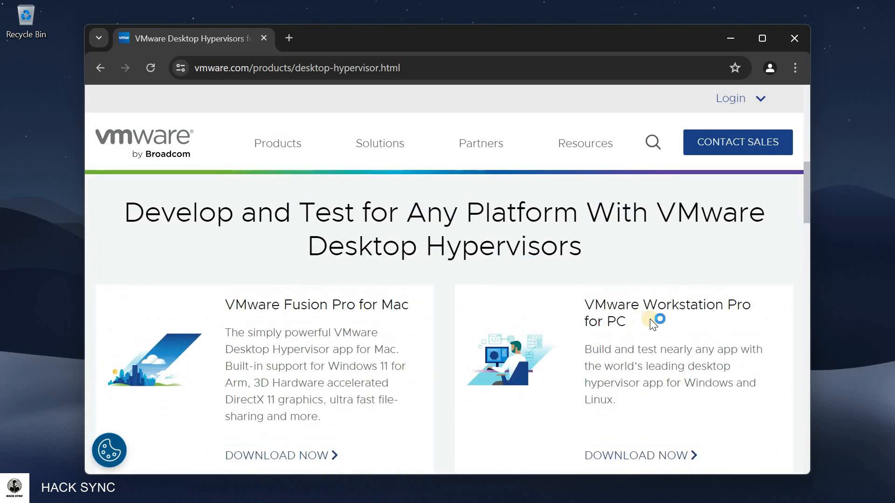
pyautogui.scroll(-4, 614, 289)
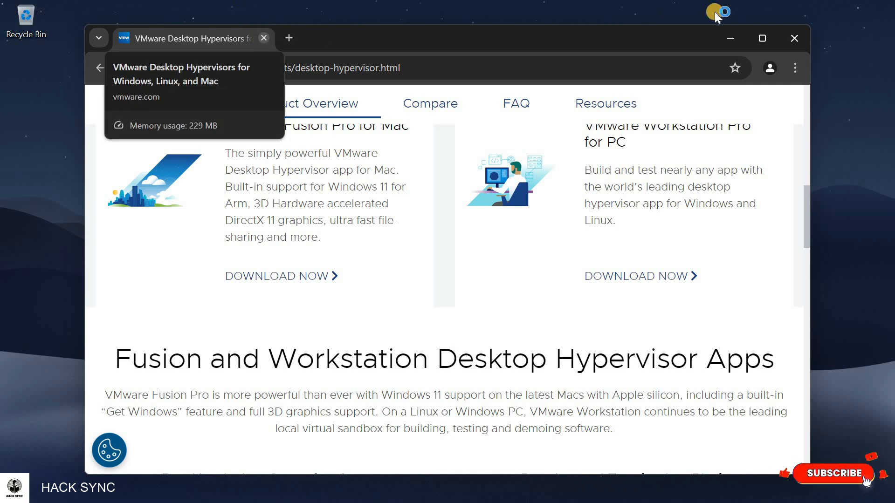
pyautogui.click(762, 38)
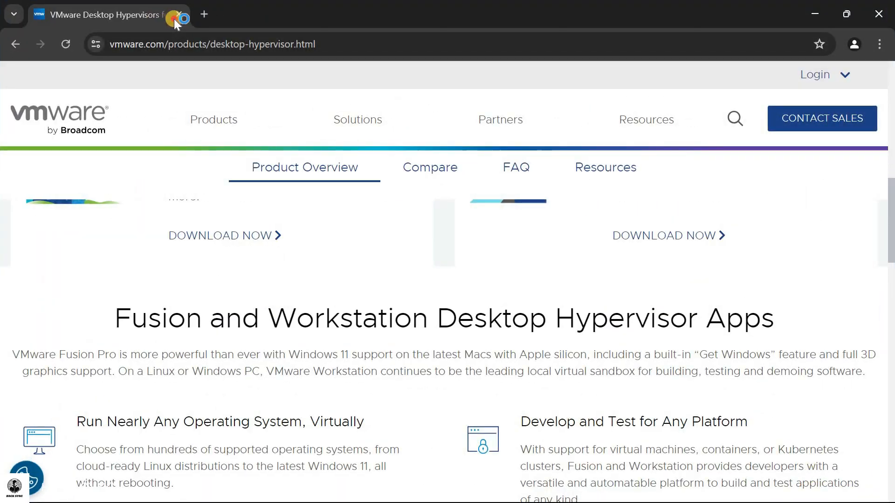
# Step: Close the VMware page and load kali.org in a new, maximized Chrome window
pyautogui.click(175, 18)
pyautogui.click(463, 487)
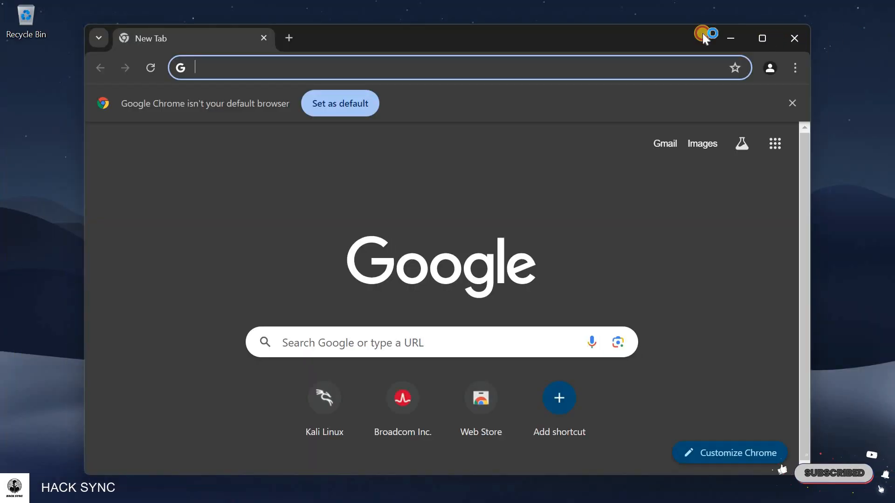
pyautogui.doubleClick(312, 36)
pyautogui.click(312, 39)
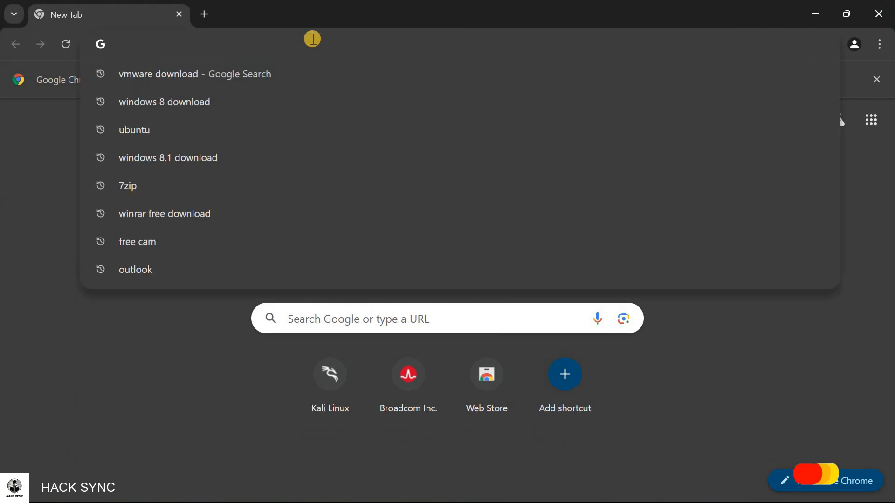
pyautogui.write('kali')
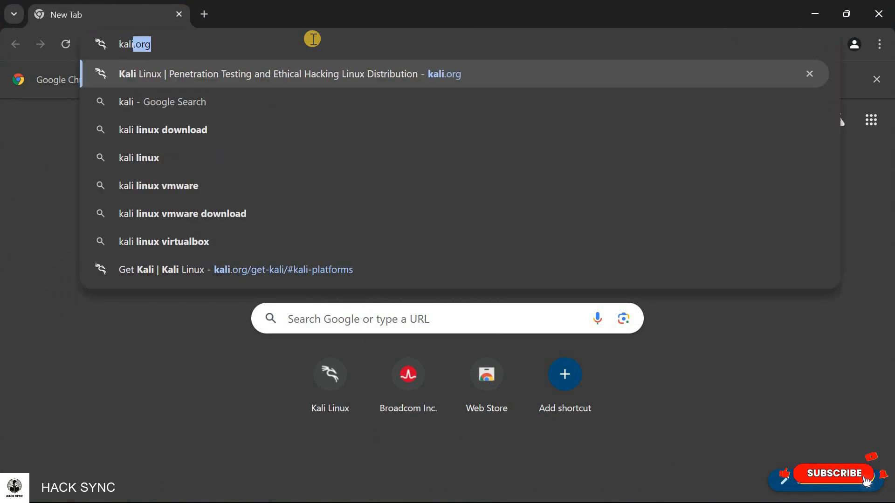
pyautogui.write('.org')
pyautogui.press('Return')
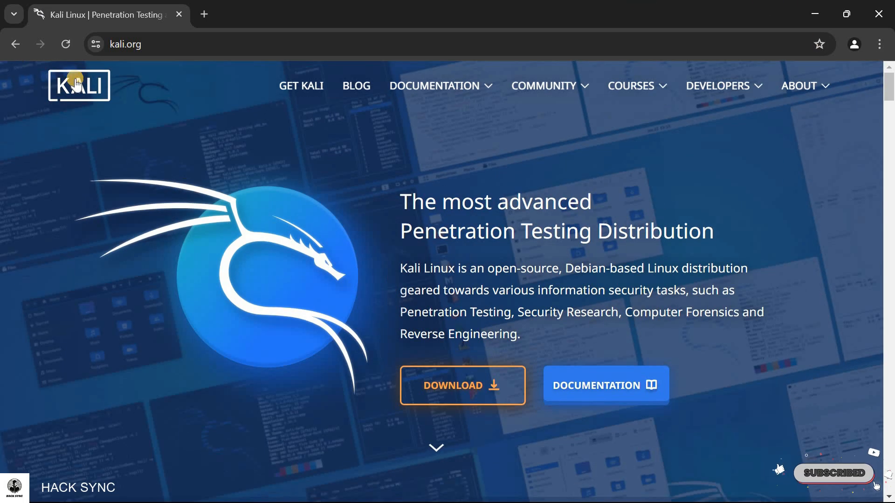
# Step: Go to the Kali Linux download page and choose the Virtual Machines platform
pyautogui.click(108, 45)
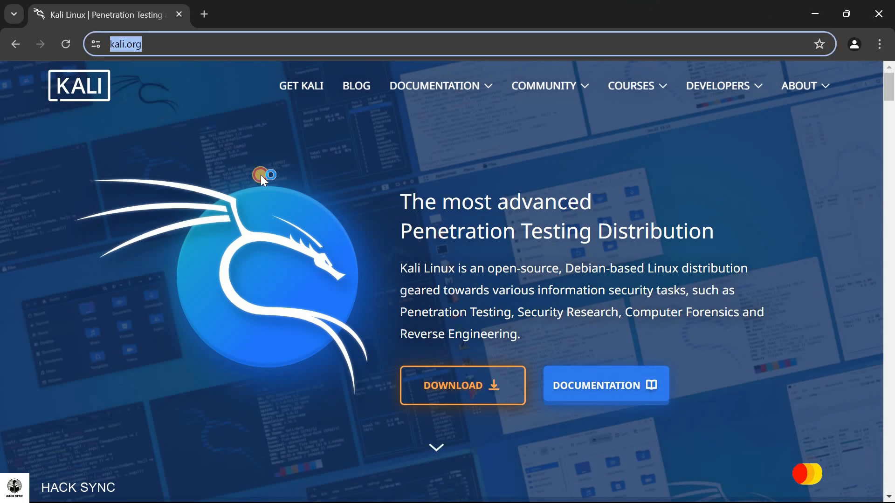
pyautogui.click(475, 394)
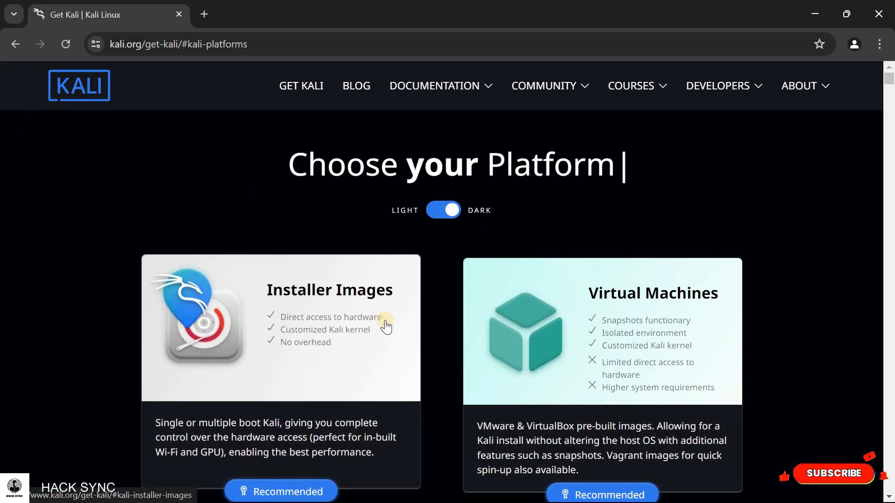
pyautogui.scroll(-4, 176, 380)
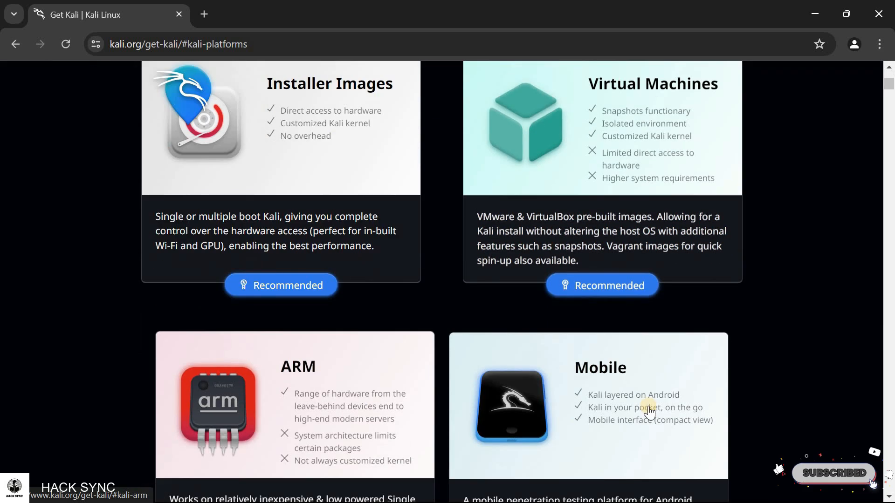
pyautogui.scroll(3, 627, 377)
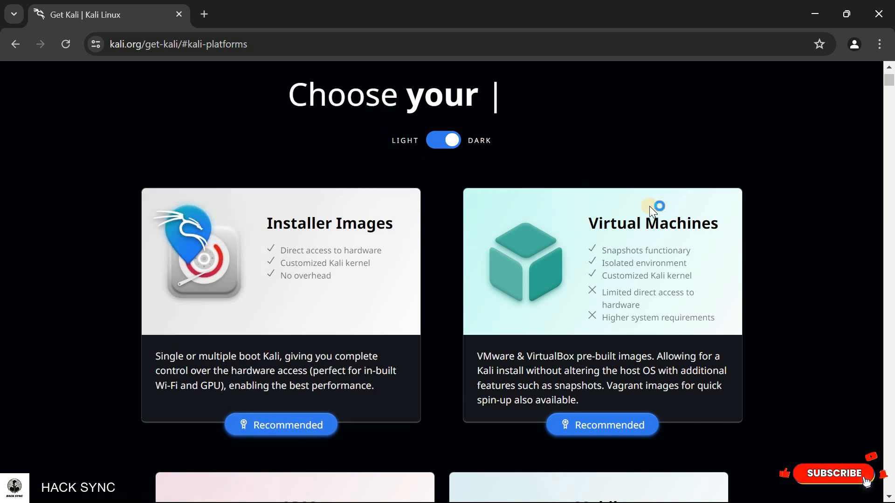
pyautogui.click(642, 259)
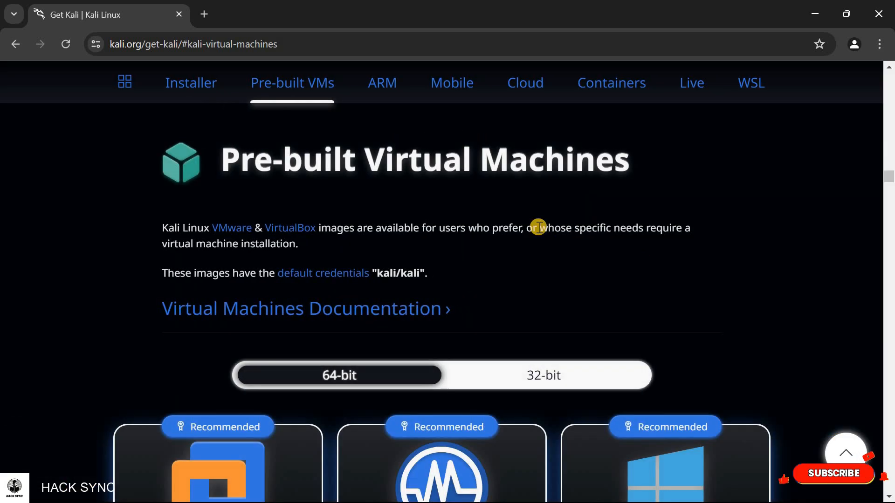
# Step: Start downloading the 64-bit VMware image of Kali Linux, then pause the download
pyautogui.scroll(-4, 391, 173)
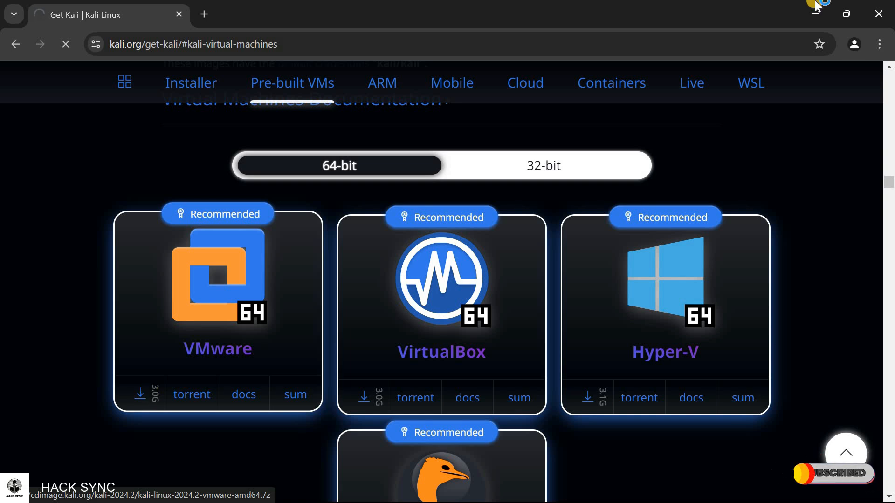
pyautogui.click(700, 132)
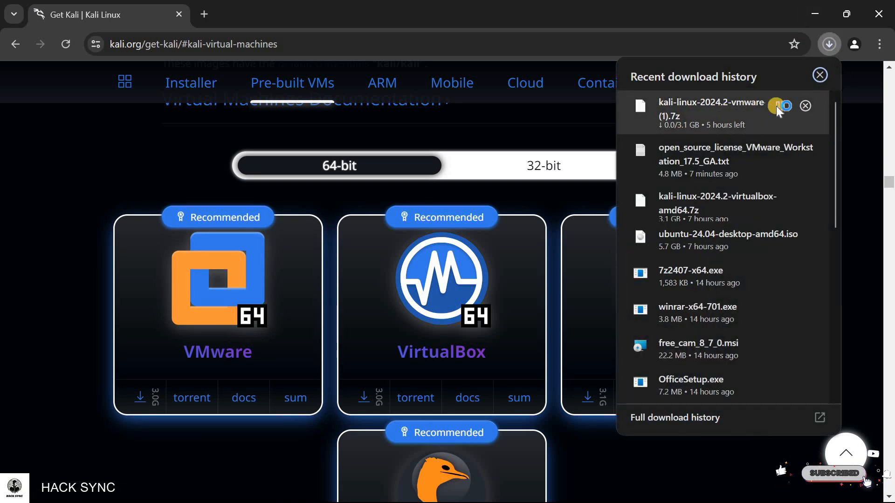
pyautogui.click(777, 106)
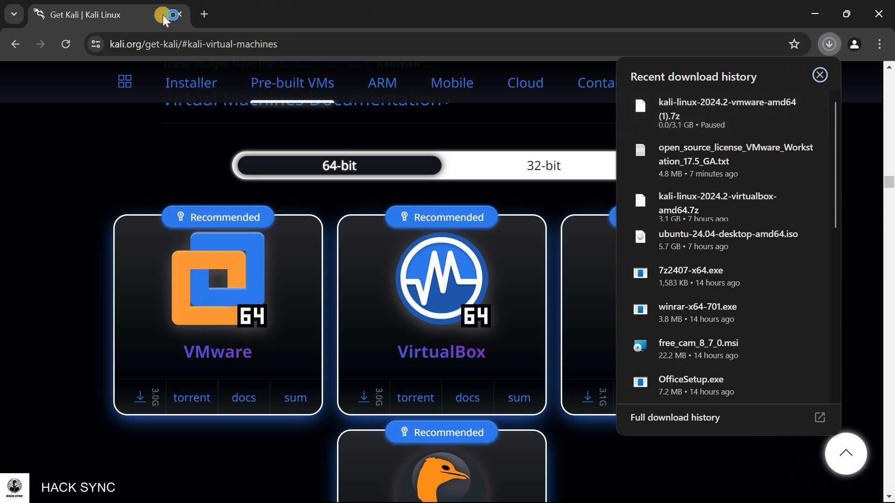
# Step: Close the Kali page and exit Chrome despite the unfinished download, returning to the desktop
pyautogui.click(178, 15)
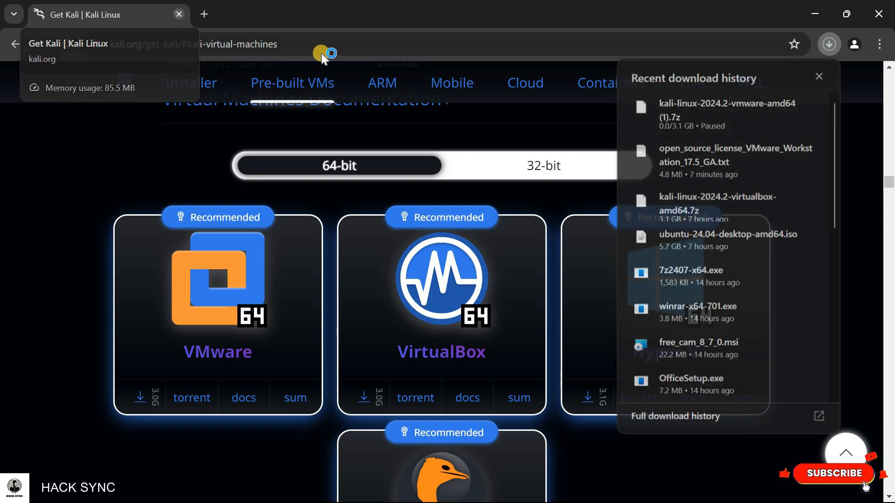
pyautogui.click(531, 135)
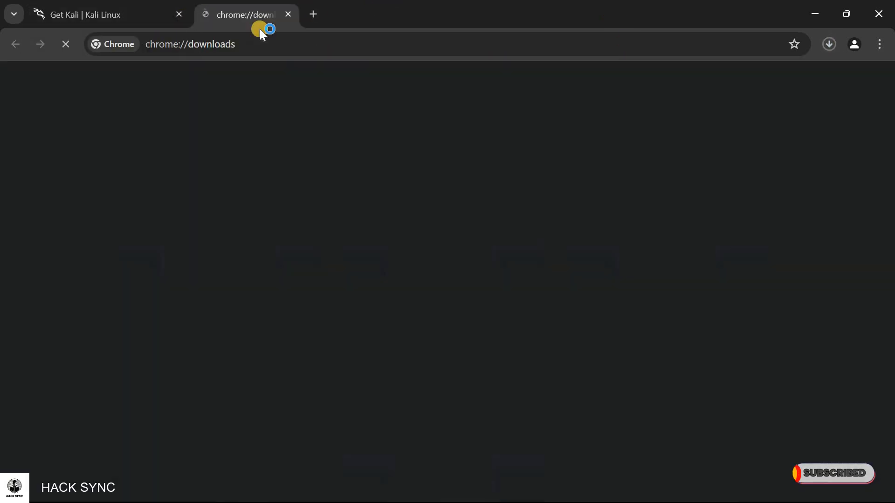
pyautogui.click(178, 13)
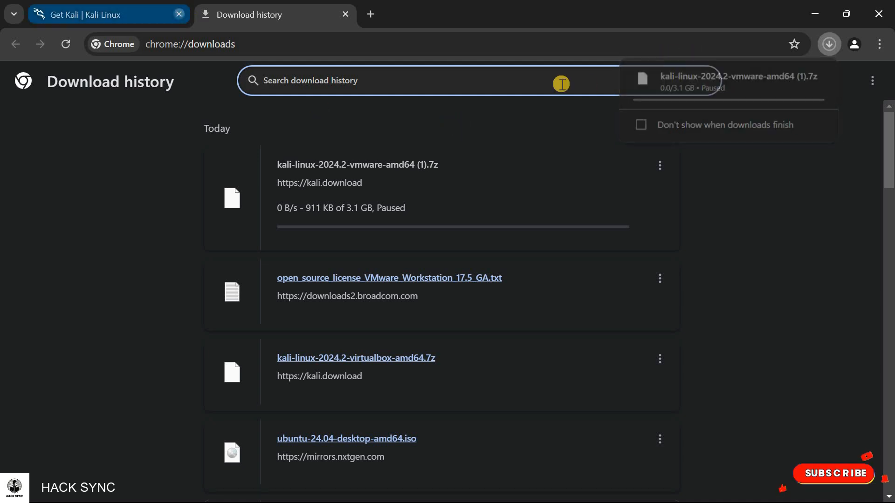
pyautogui.click(879, 9)
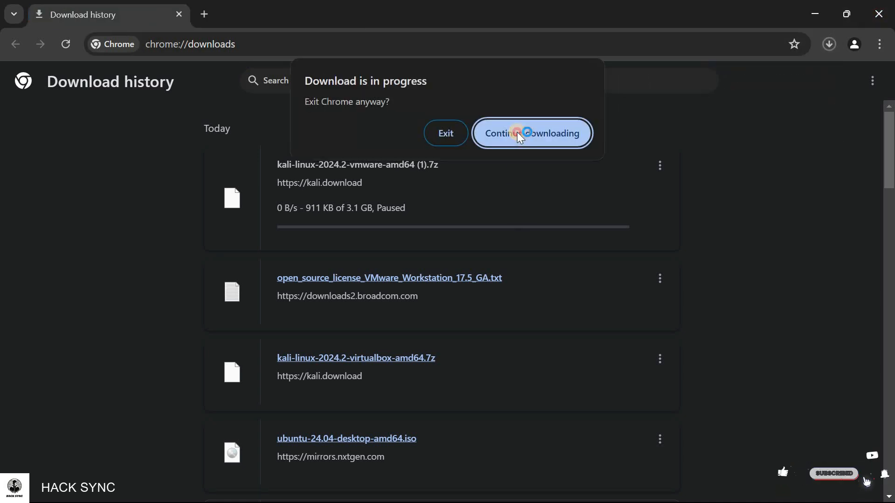
pyautogui.click(532, 134)
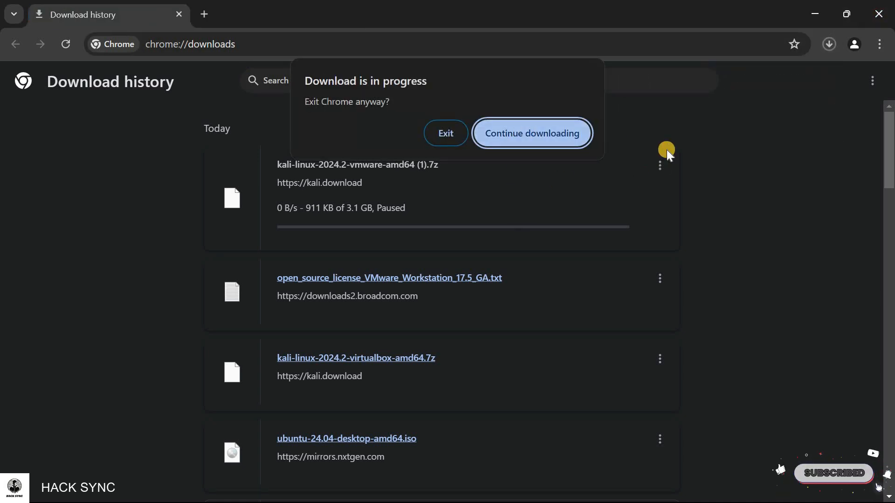
pyautogui.click(879, 10)
pyautogui.click(445, 132)
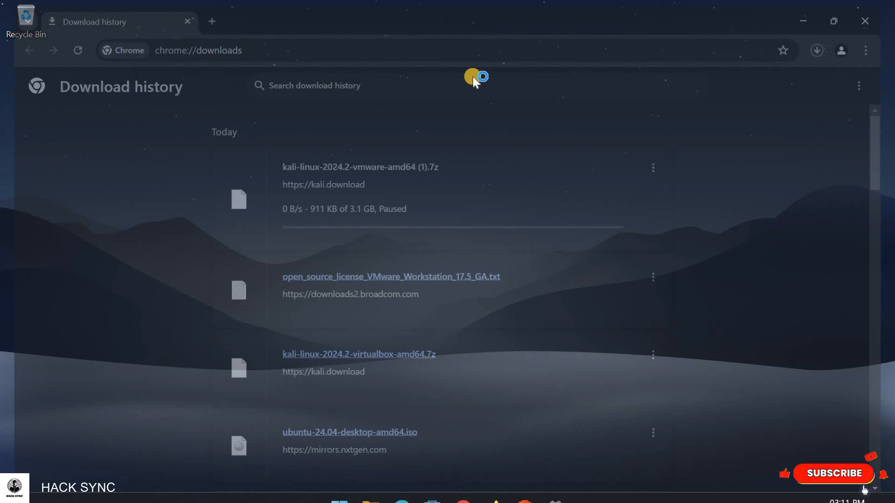
pyautogui.rightClick(546, 136)
pyautogui.click(508, 138)
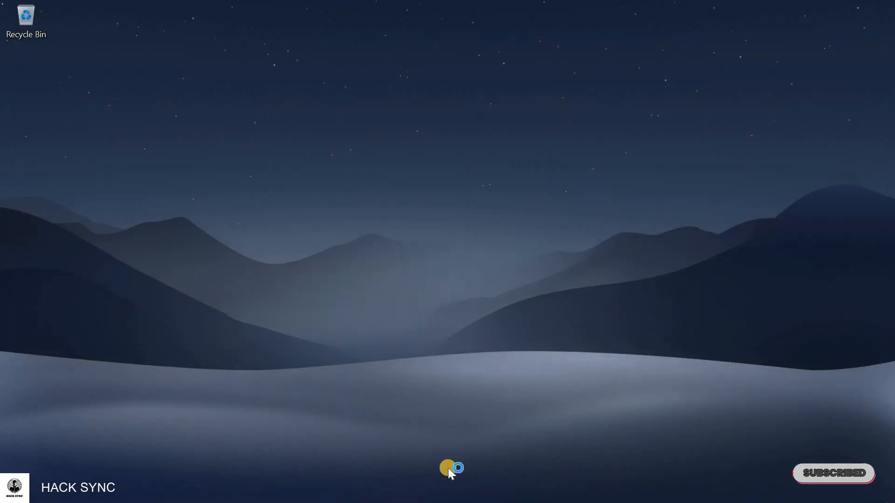
# Step: Open the Downloads folder in File Explorer and locate the kali-linux-2024.2-vmware-amd64.7z archive
pyautogui.click(377, 486)
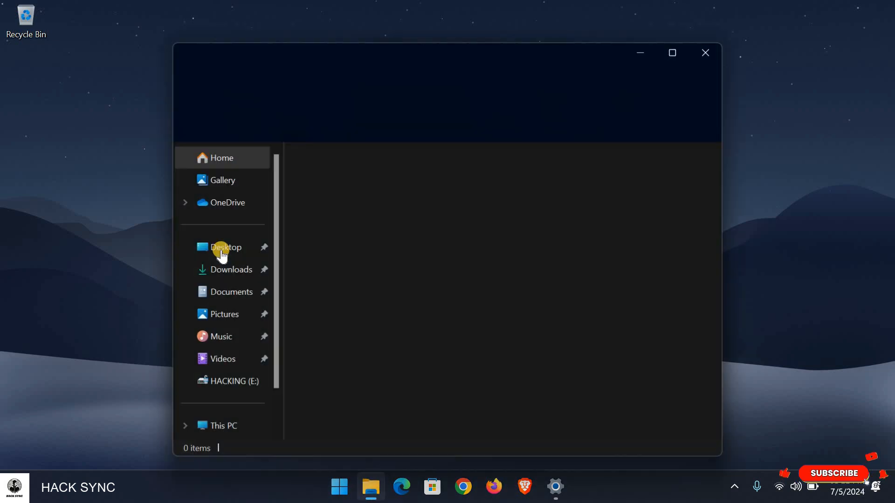
pyautogui.click(228, 269)
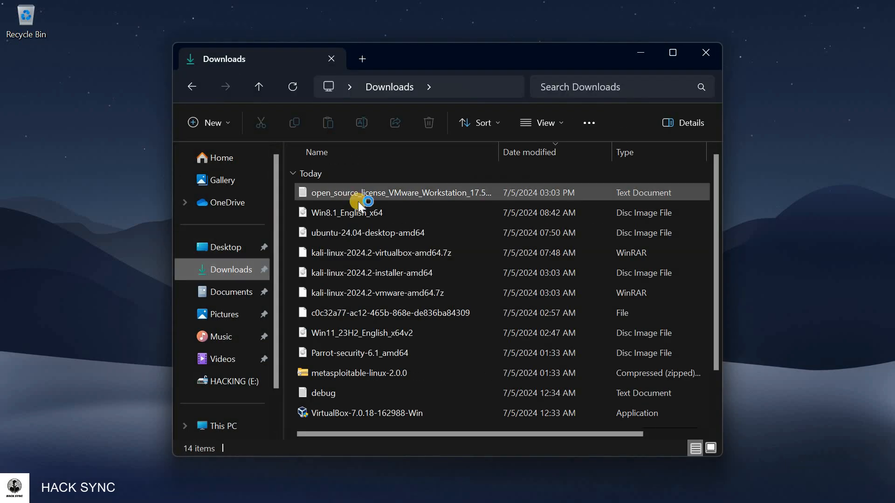
pyautogui.scroll(-2, 418, 278)
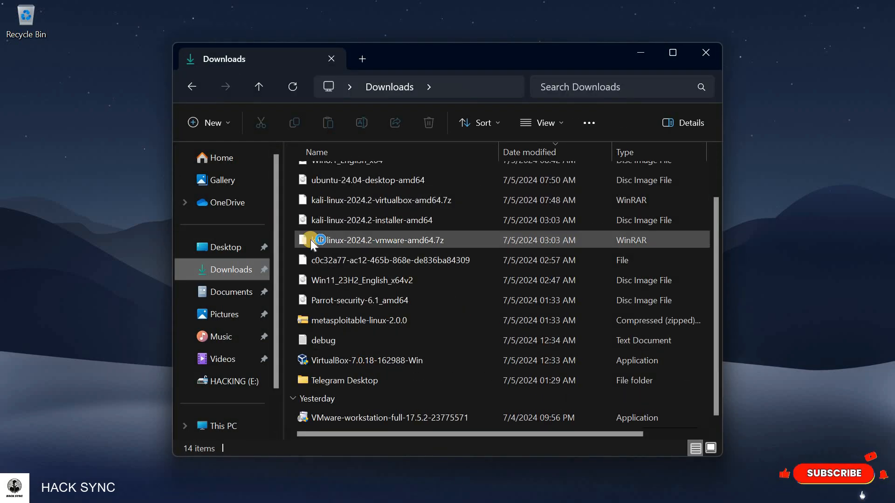
pyautogui.doubleClick(382, 243)
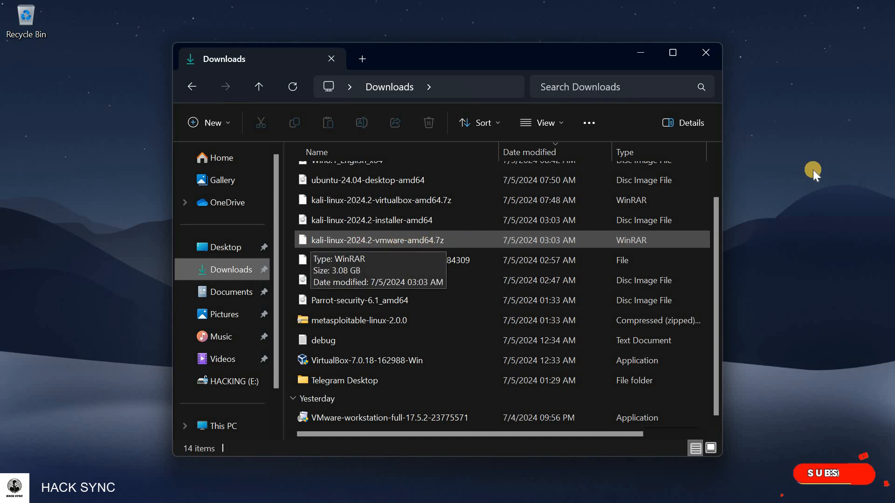
# Step: Select the VMware-workstation-full-17.5.2-23775571 installer in the Downloads folder
pyautogui.rightClick(764, 164)
pyautogui.press('Escape')
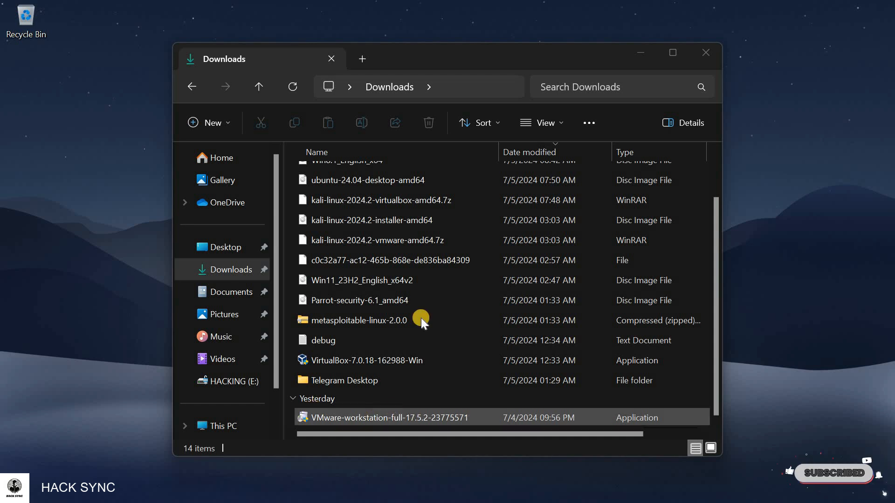
pyautogui.click(421, 247)
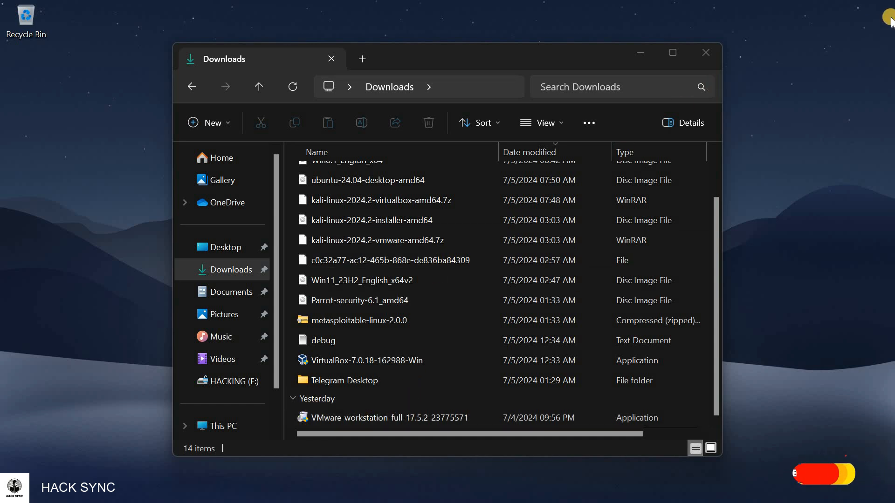
pyautogui.rightClick(730, 115)
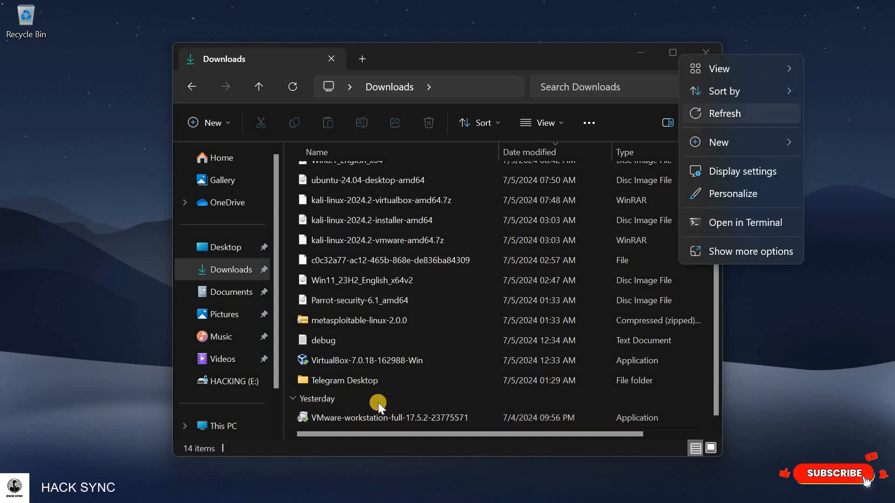
pyautogui.click(371, 410)
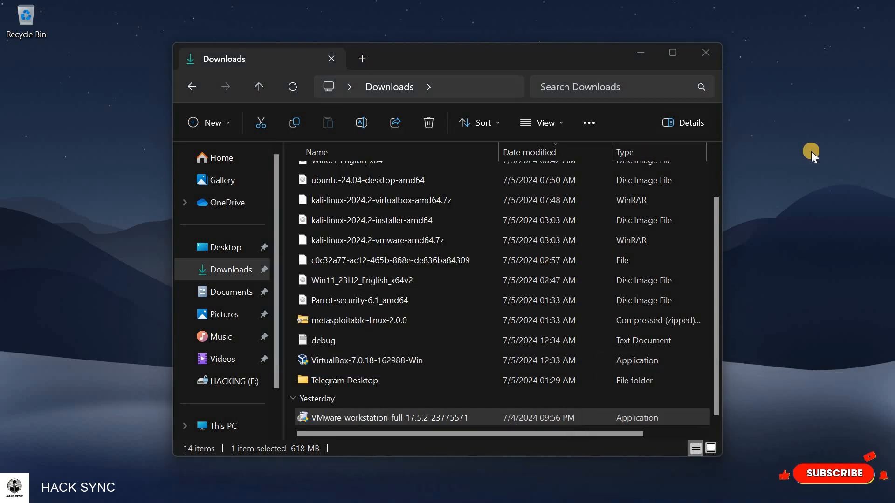
# Step: Minimize the Downloads window to clear the desktop for the VMware Workstation installer
pyautogui.rightClick(811, 151)
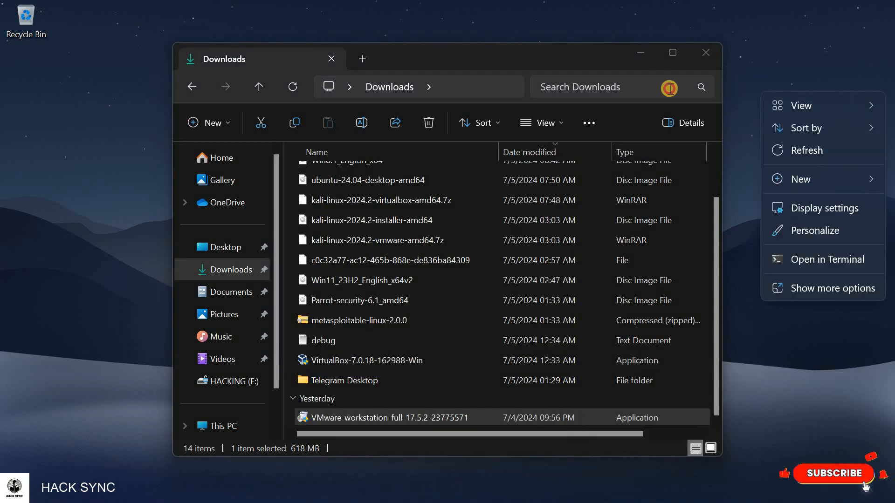
pyautogui.click(643, 54)
pyautogui.rightClick(339, 70)
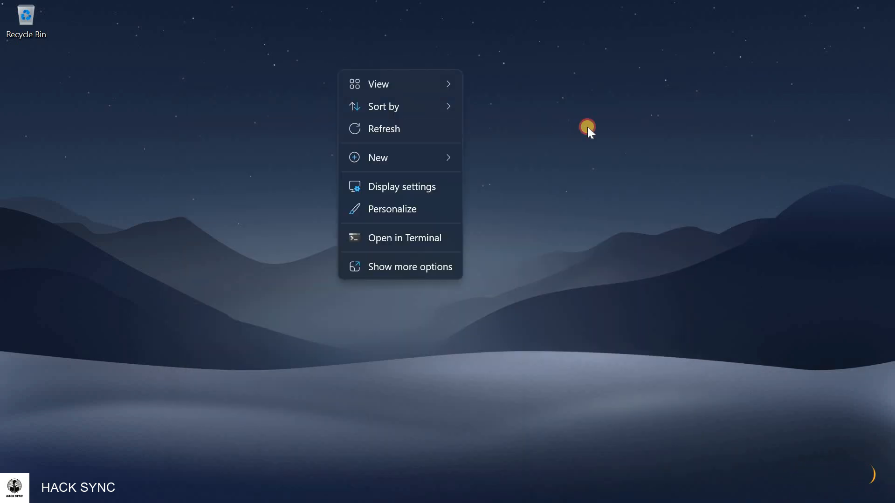
pyautogui.click(588, 127)
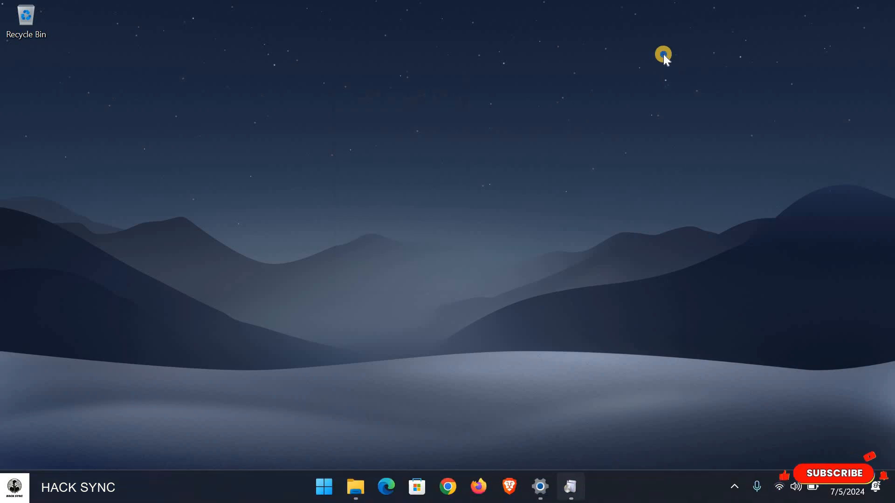
pyautogui.rightClick(696, 108)
pyautogui.click(415, 240)
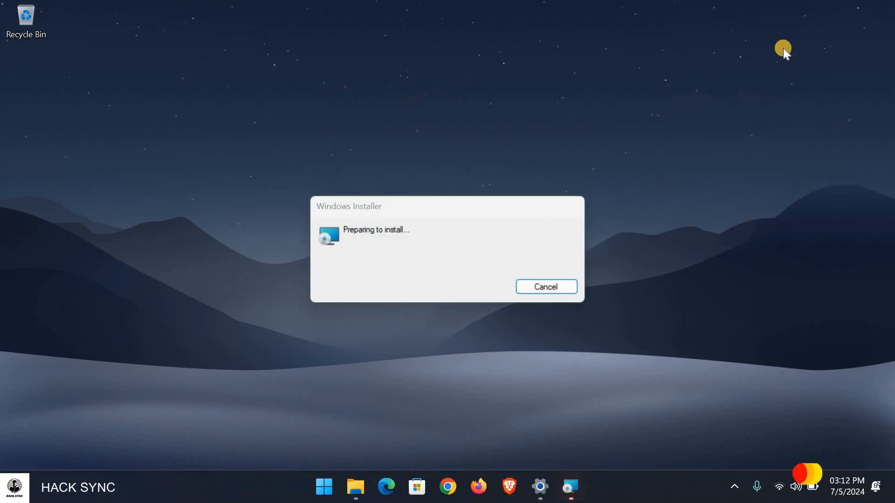
pyautogui.rightClick(798, 111)
pyautogui.click(798, 111)
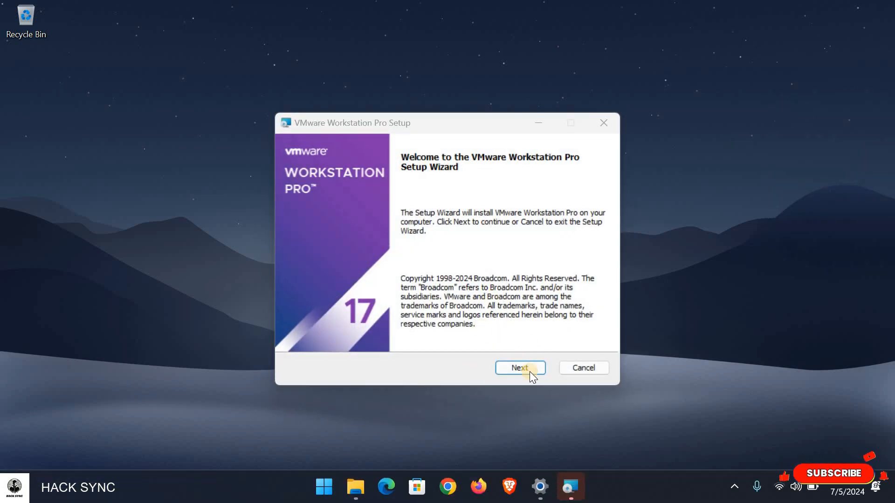
# Step: Begin the VMware Workstation Pro setup wizard and accept the terms in the License Agreement
pyautogui.click(529, 372)
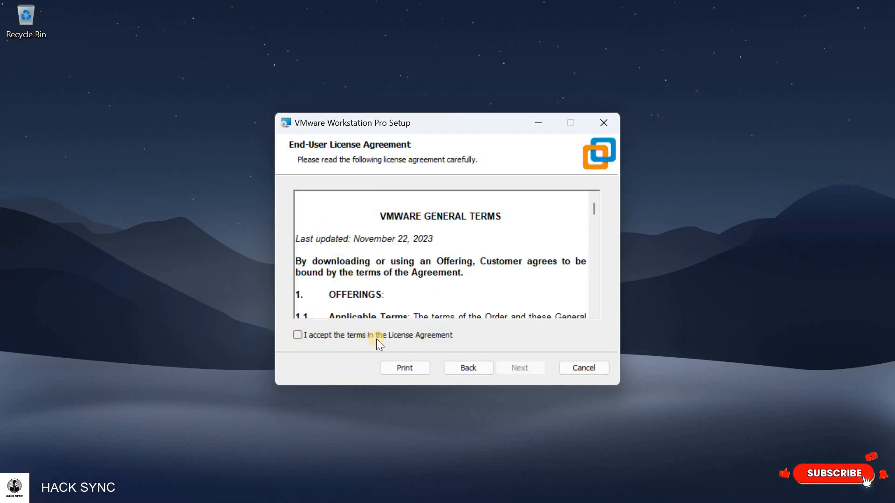
pyautogui.click(298, 336)
pyautogui.click(526, 372)
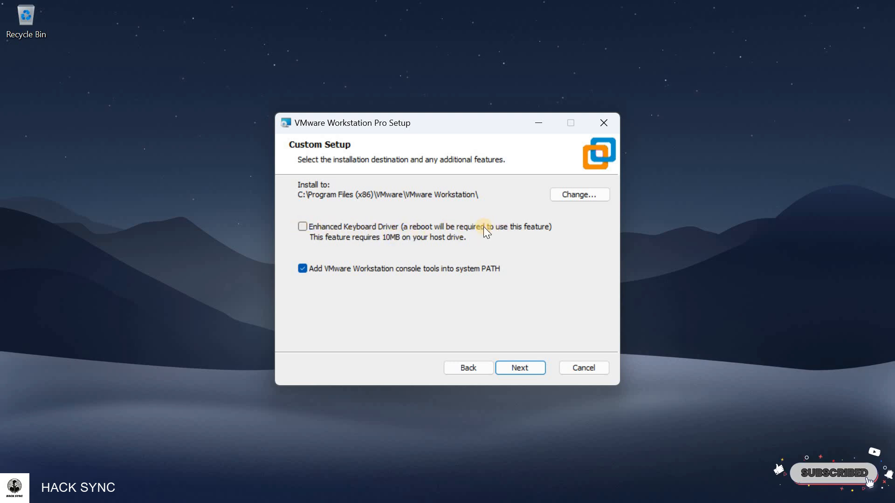
# Step: Enable the Enhanced Keyboard Driver, keep the default user experience and shortcut options, and start the installation
pyautogui.click(301, 226)
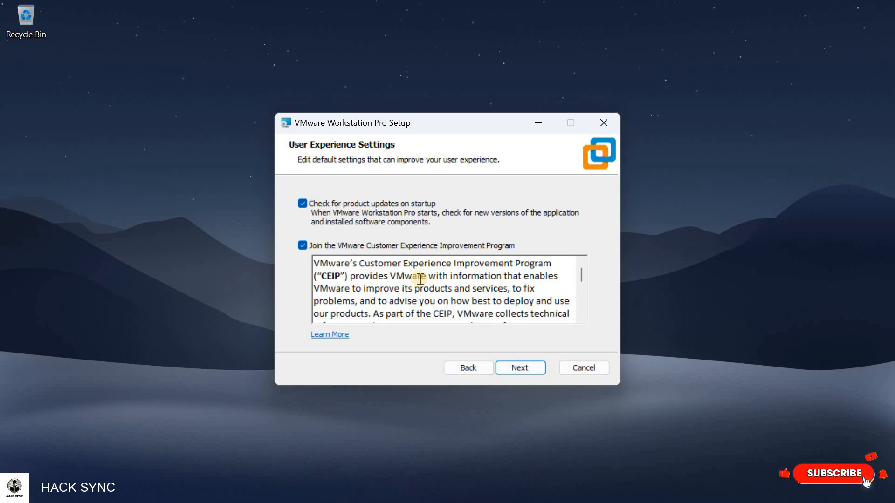
pyautogui.click(520, 369)
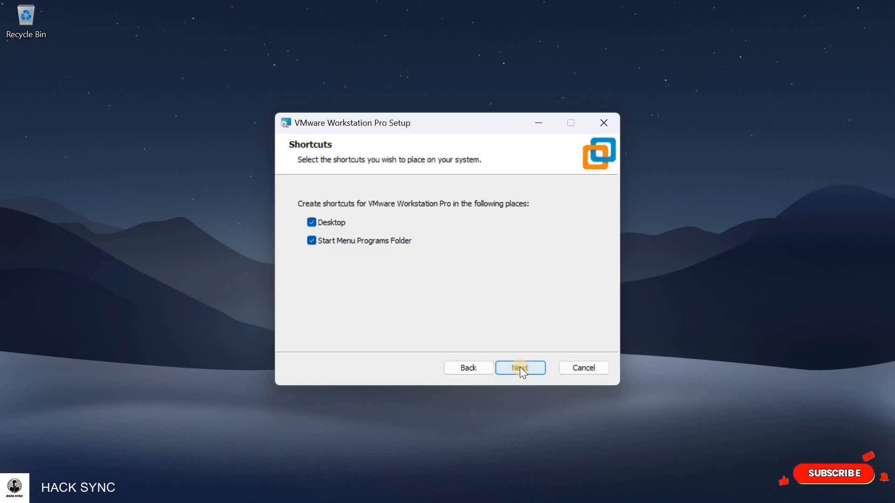
pyautogui.click(520, 369)
pyautogui.click(519, 368)
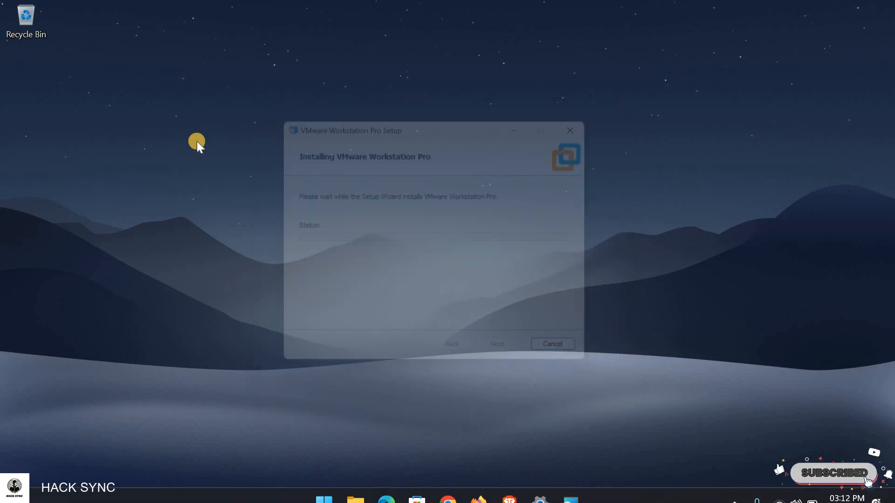
pyautogui.rightClick(173, 135)
pyautogui.click(170, 135)
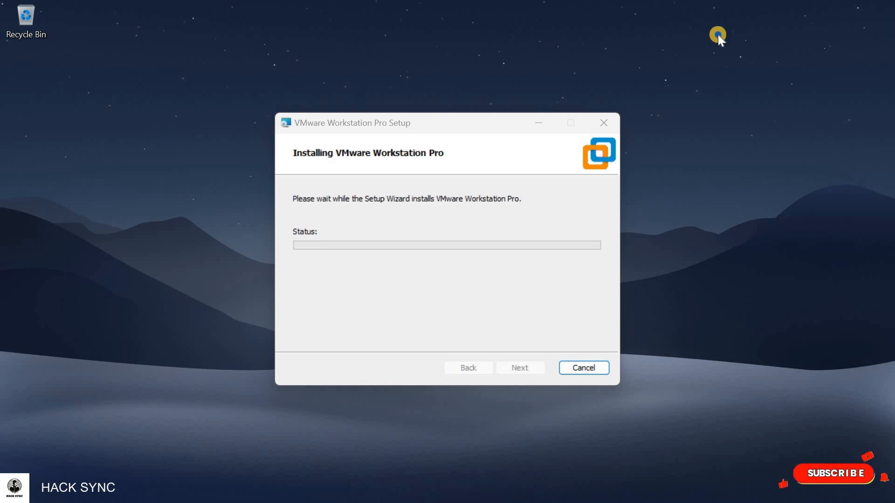
pyautogui.rightClick(723, 94)
pyautogui.click(759, 96)
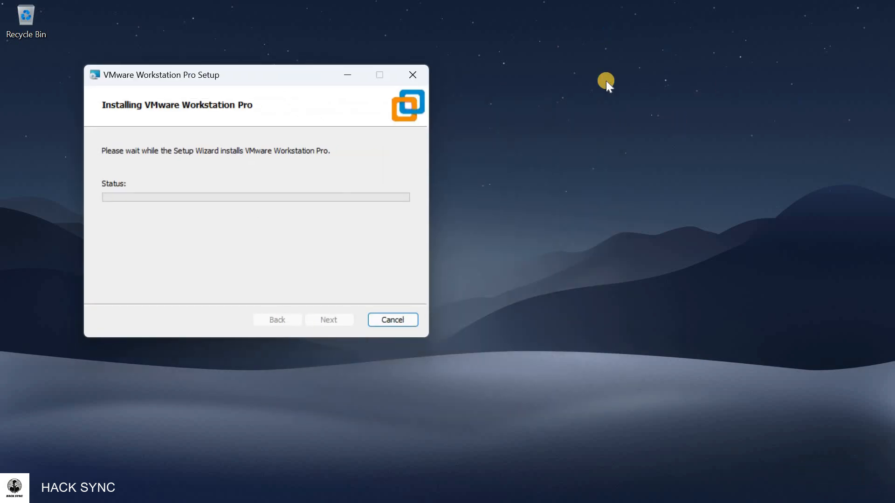
pyautogui.rightClick(606, 82)
pyautogui.click(463, 420)
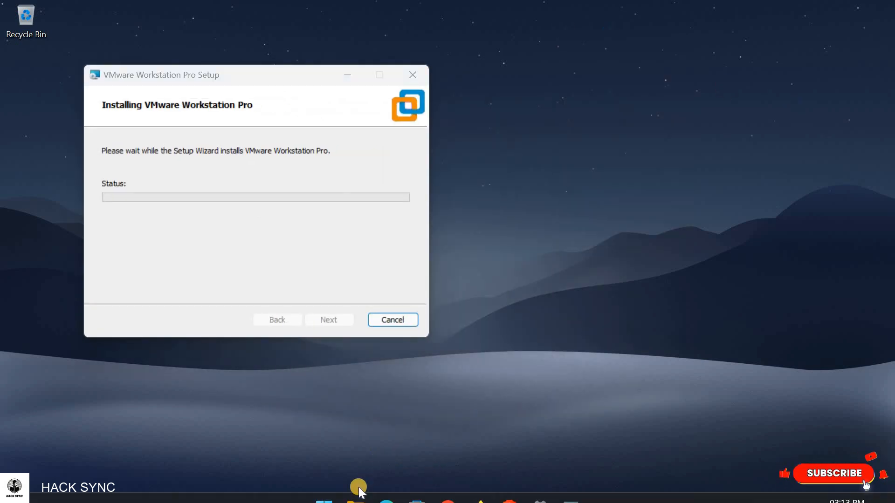
# Step: Bring back the Downloads folder and display the WinRAR extraction options for the kali-linux-2024.2-vmware-amd64.7z archive
pyautogui.press('super+e')
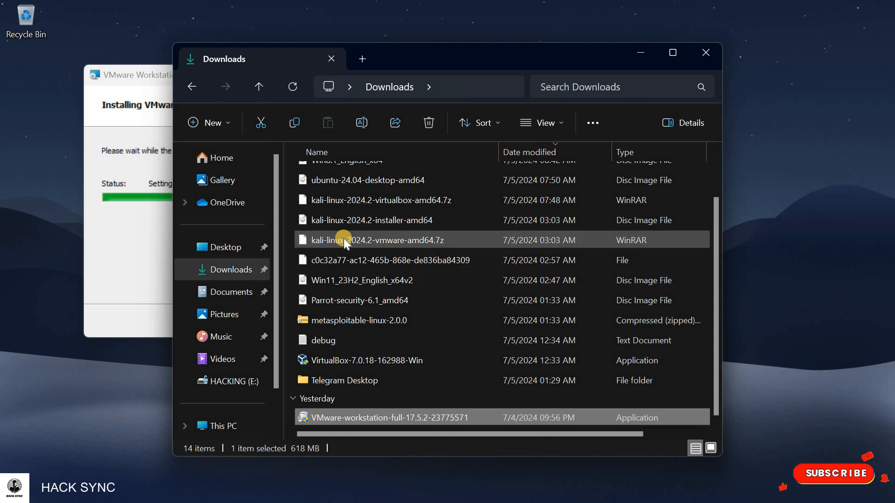
pyautogui.click(404, 239)
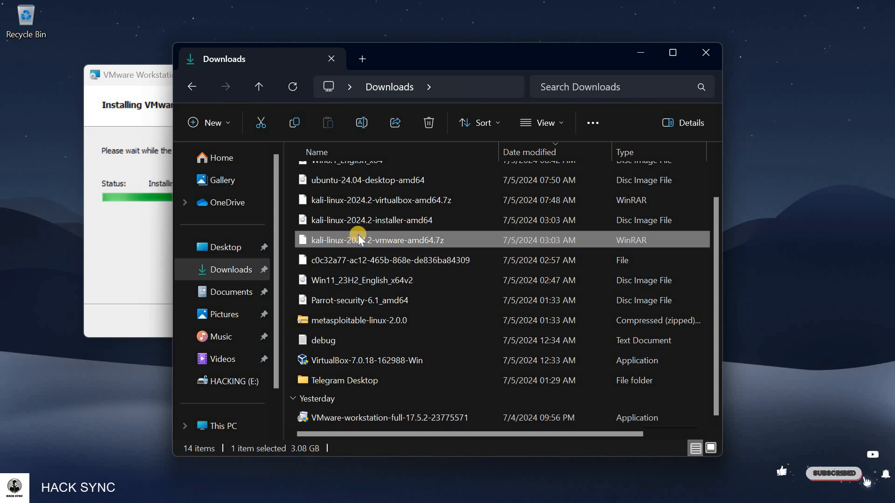
pyautogui.rightClick(355, 239)
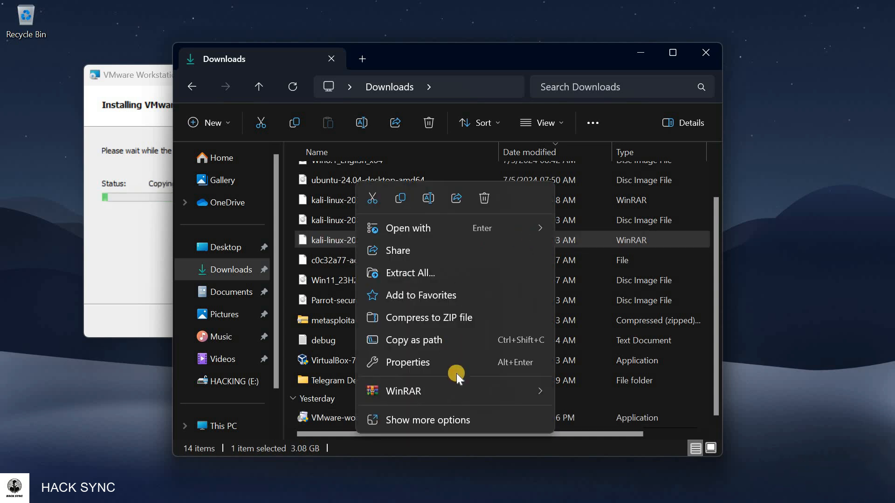
pyautogui.moveTo(461, 386)
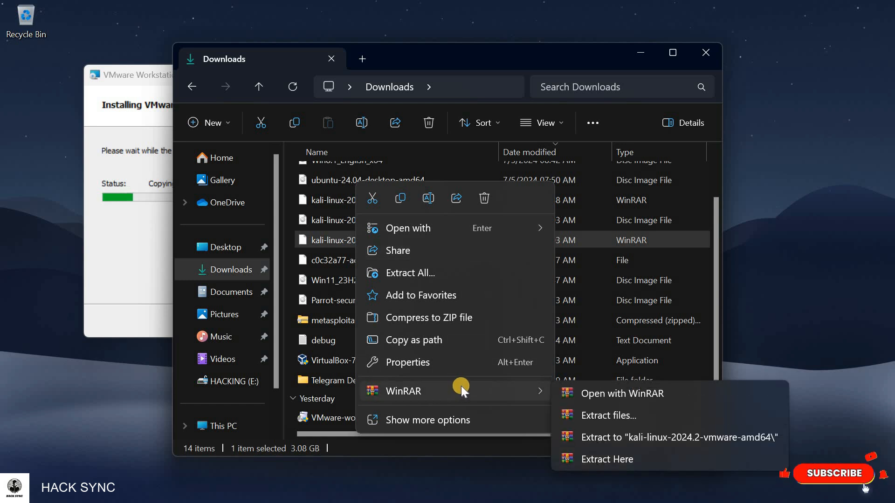
# Step: Switch to Chrome, search Google for "winrar free download" and open the WinRAR Download Latest Version result
pyautogui.click(454, 491)
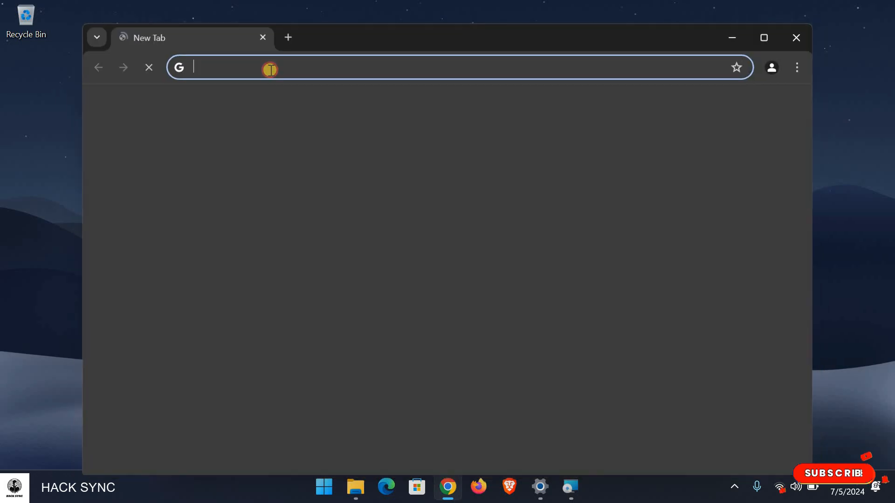
pyautogui.click(271, 69)
pyautogui.write('winrar')
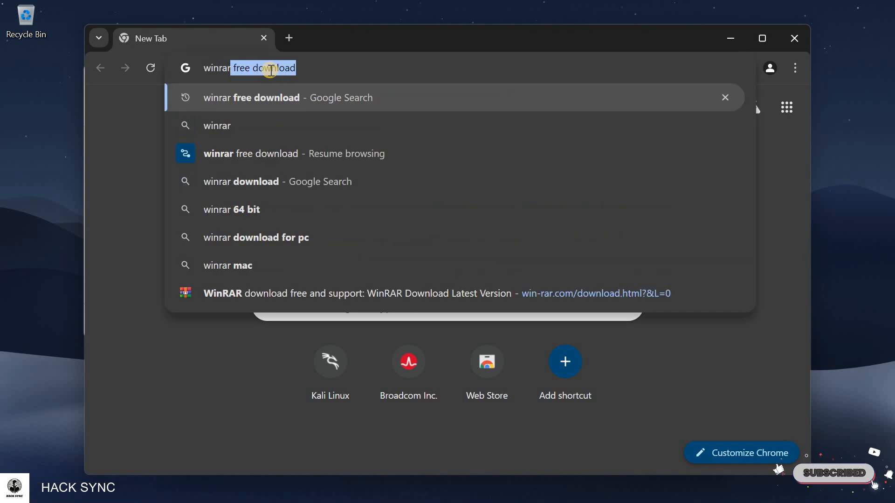
pyautogui.press('Return')
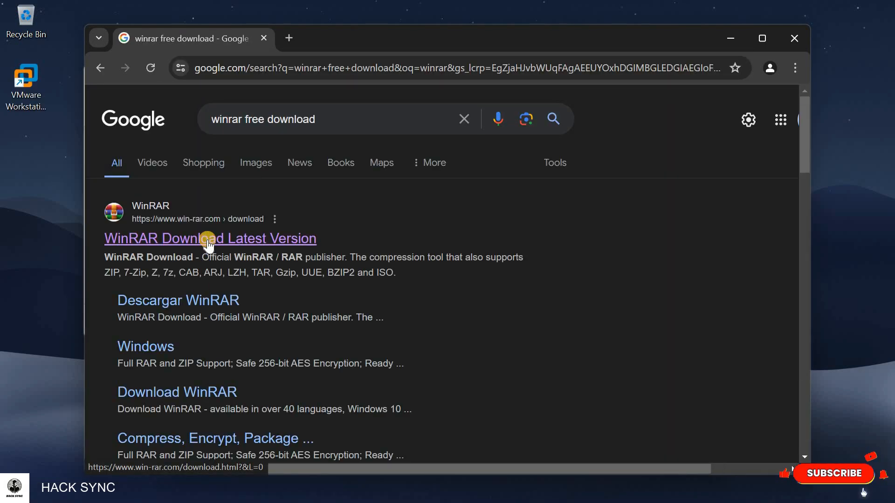
pyautogui.click(218, 241)
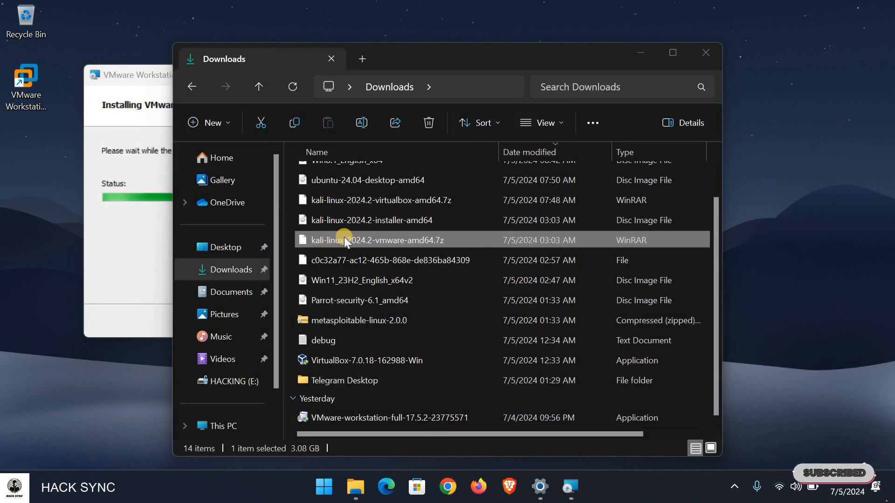
# Step: Return to the Downloads folder, recheck the extraction options of the Kali VMware archive and dismiss them without extracting
pyautogui.rightClick(362, 240)
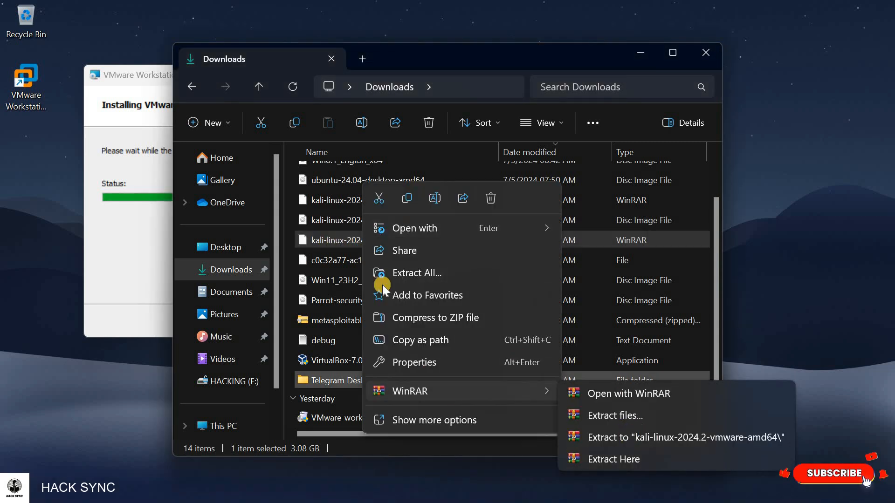
pyautogui.click(341, 237)
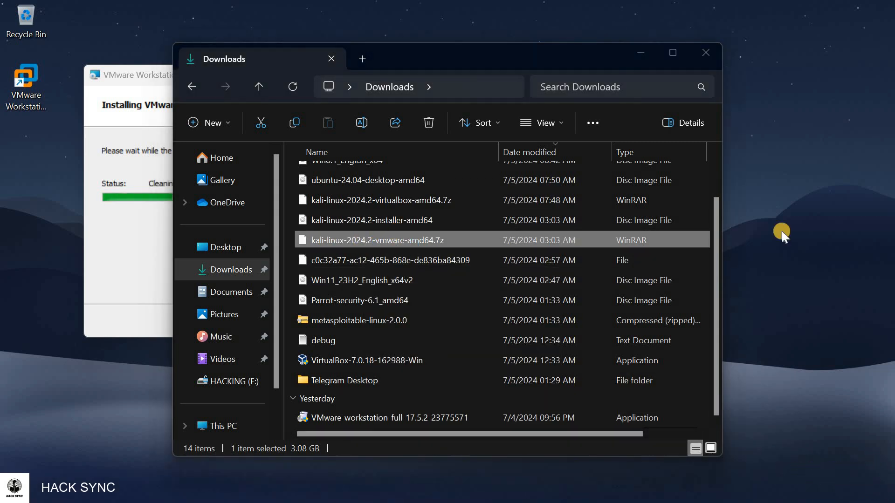
pyautogui.rightClick(750, 164)
pyautogui.click(393, 231)
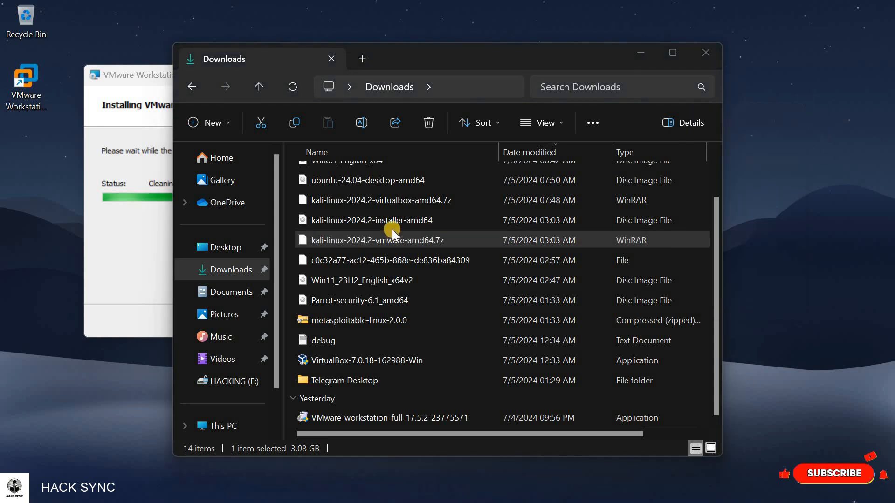
pyautogui.rightClick(395, 236)
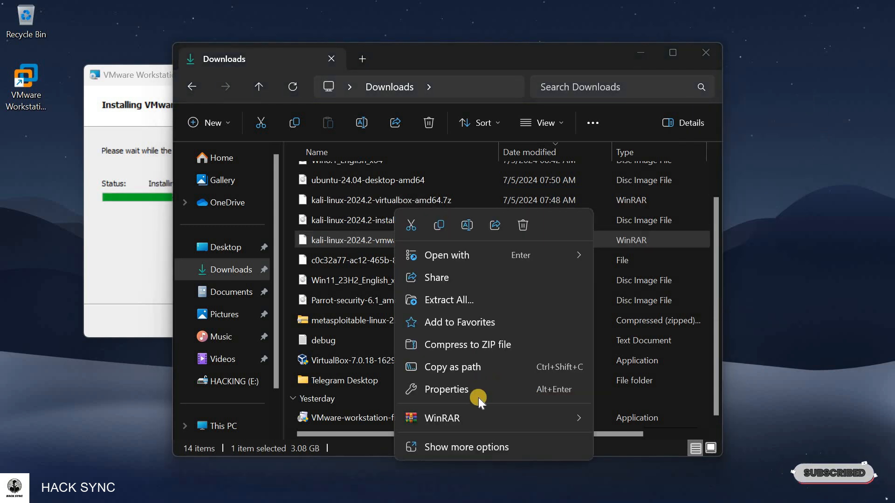
pyautogui.click(504, 55)
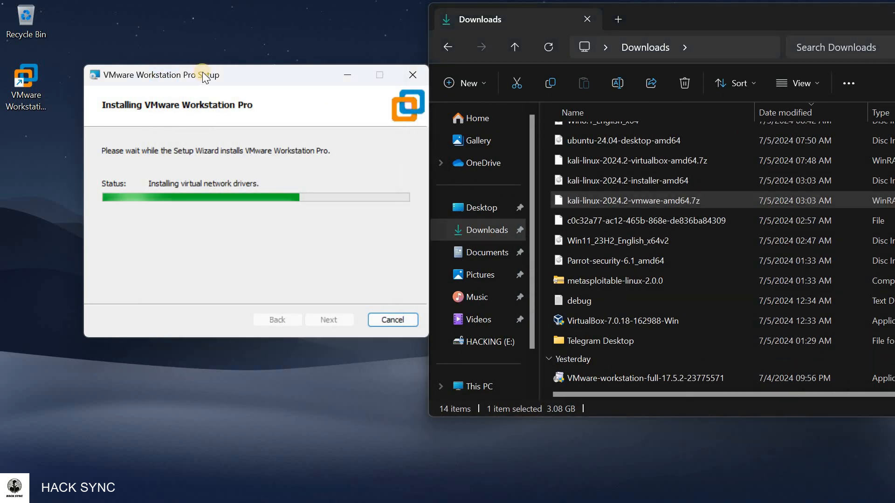
# Step: Move the VMware setup window out of the way and bring the Downloads window to the middle of the desktop
pyautogui.moveTo(203, 71); pyautogui.dragTo(71, 86)
pyautogui.click(267, 88)
pyautogui.rightClick(259, 108)
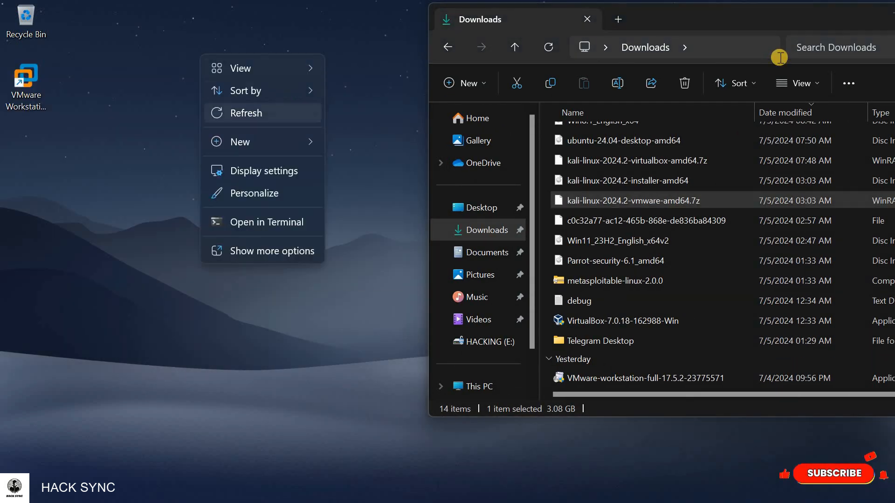
pyautogui.click(496, 24)
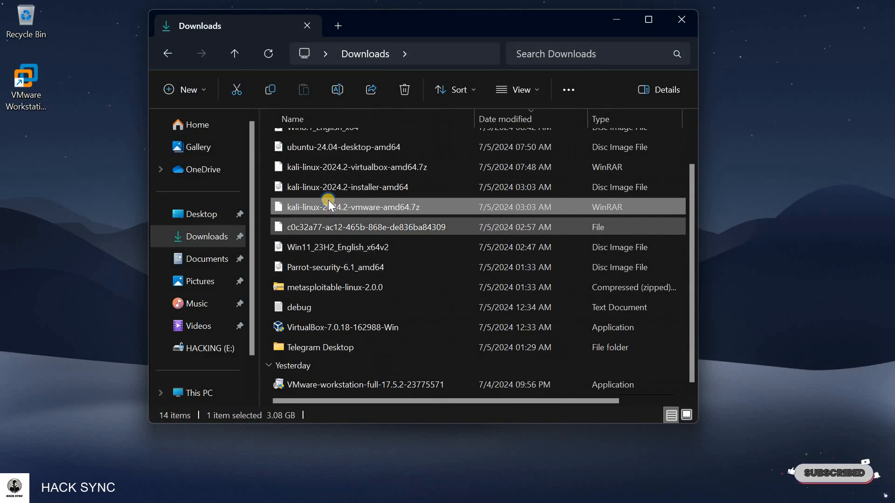
# Step: Try to bring up the options of the kali-linux-2024.2-vmware-amd64.7z archive, then minimize the Downloads window
pyautogui.rightClick(332, 205)
pyautogui.rightClick(360, 207)
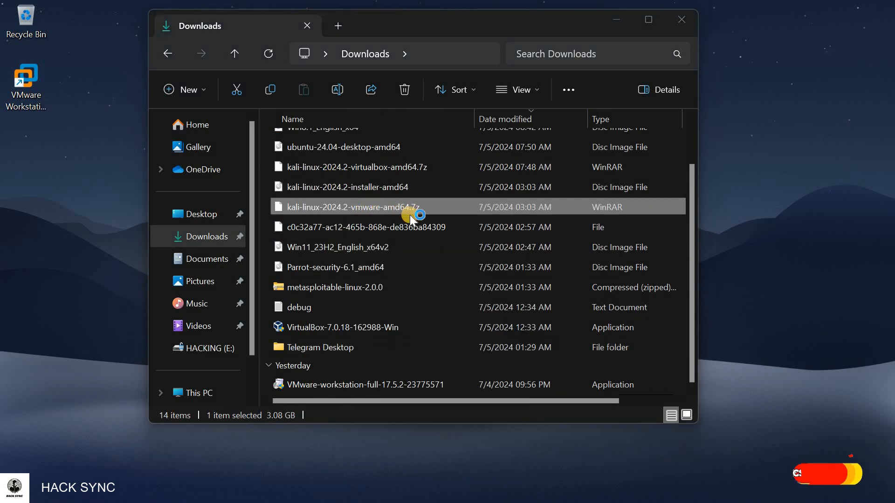
pyautogui.press('Escape')
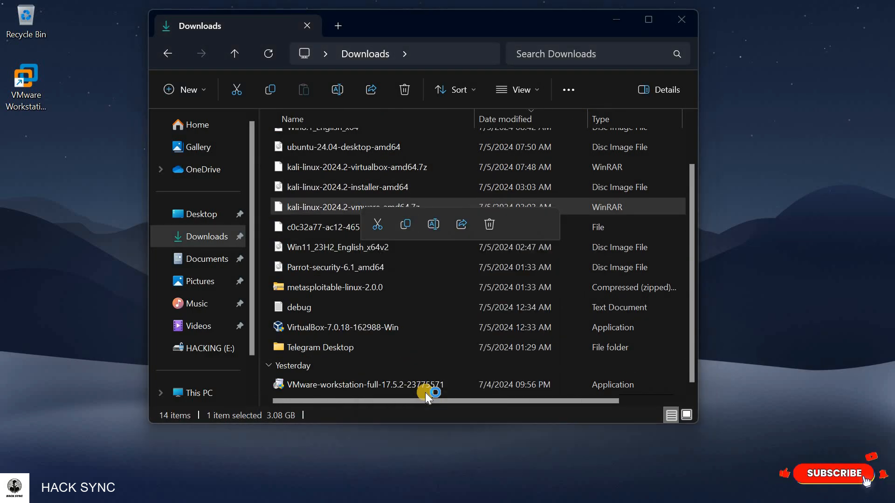
pyautogui.click(618, 24)
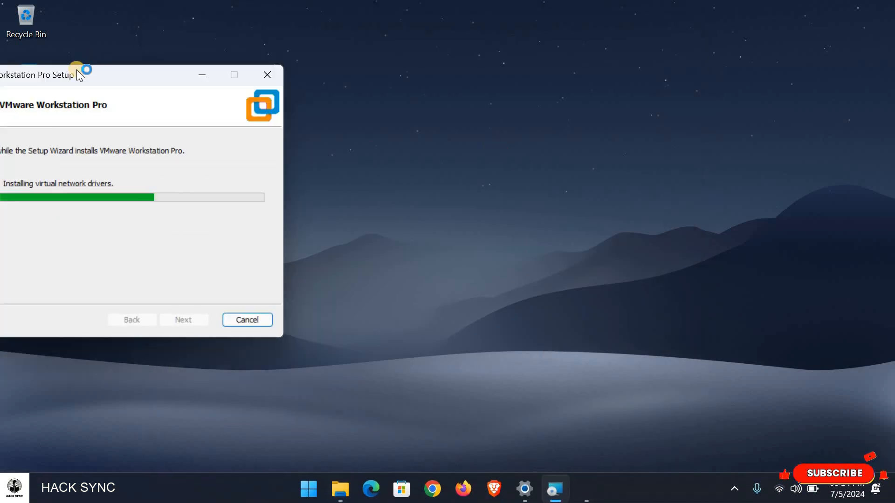
pyautogui.rightClick(692, 13)
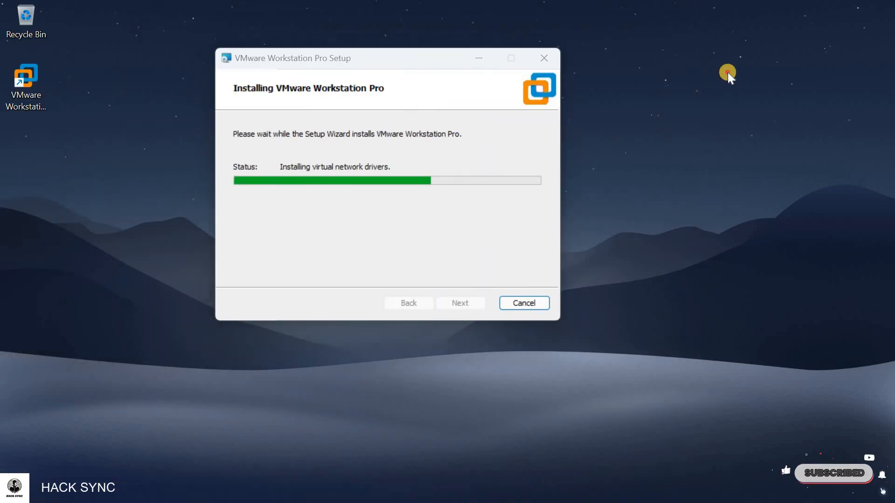
pyautogui.click(729, 72)
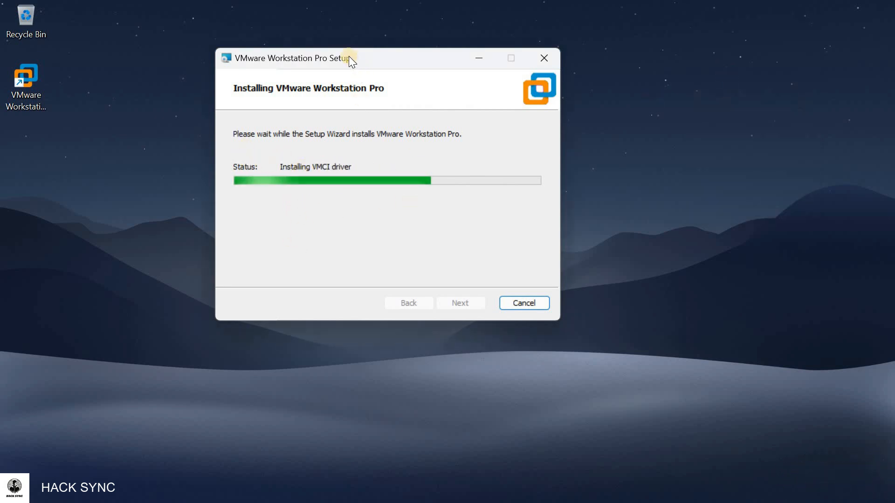
pyautogui.moveTo(289, 48); pyautogui.dragTo(229, 51)
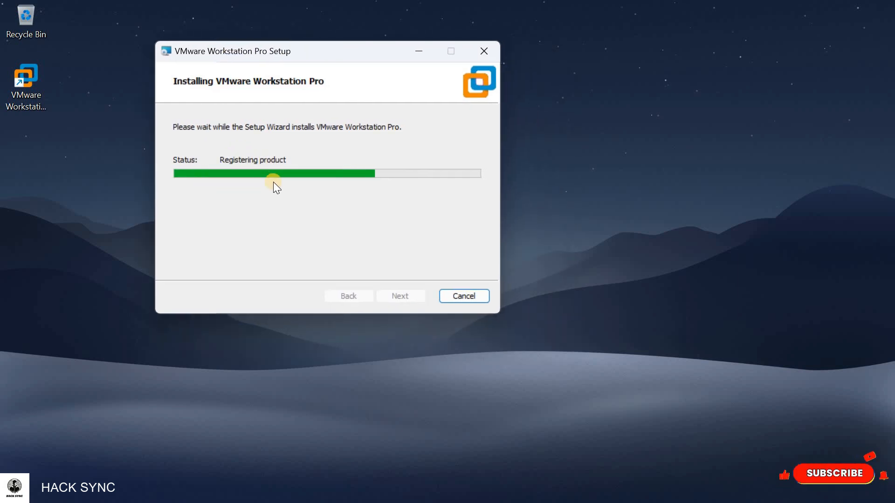
pyautogui.rightClick(682, 120)
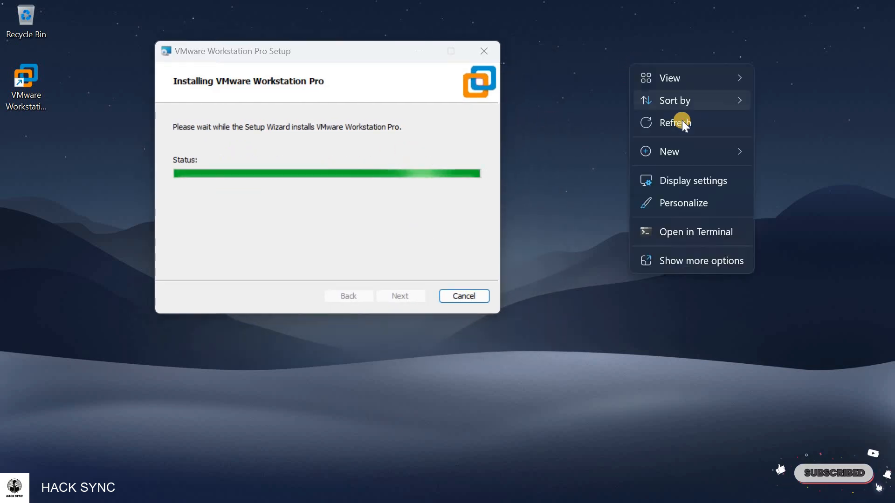
# Step: Refresh the desktop and open the license key entry in the completed VMware Workstation Pro setup wizard
pyautogui.click(682, 120)
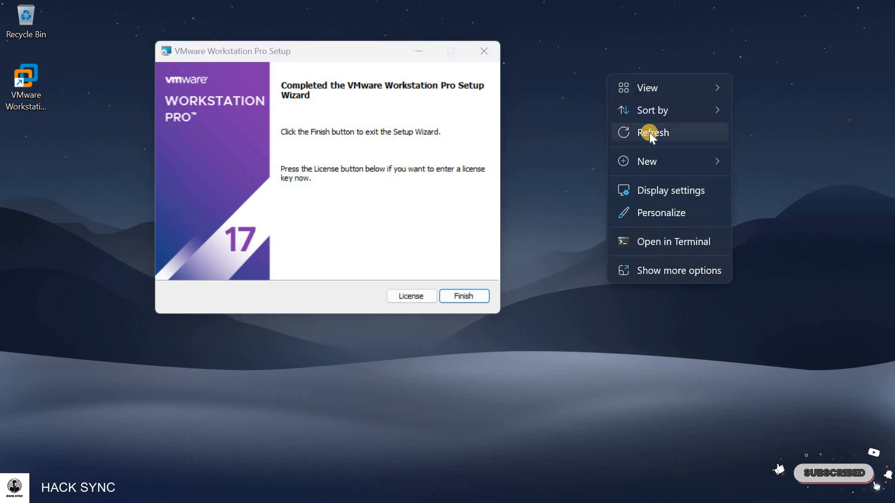
pyautogui.click(650, 132)
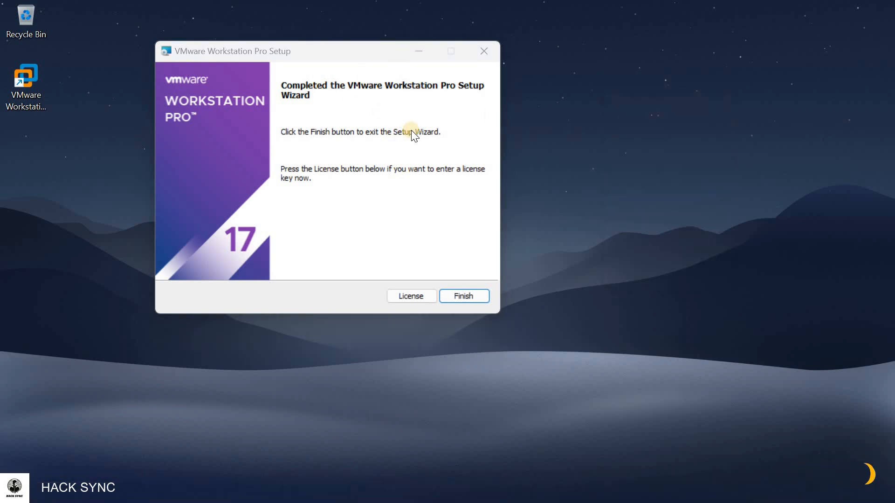
pyautogui.click(410, 298)
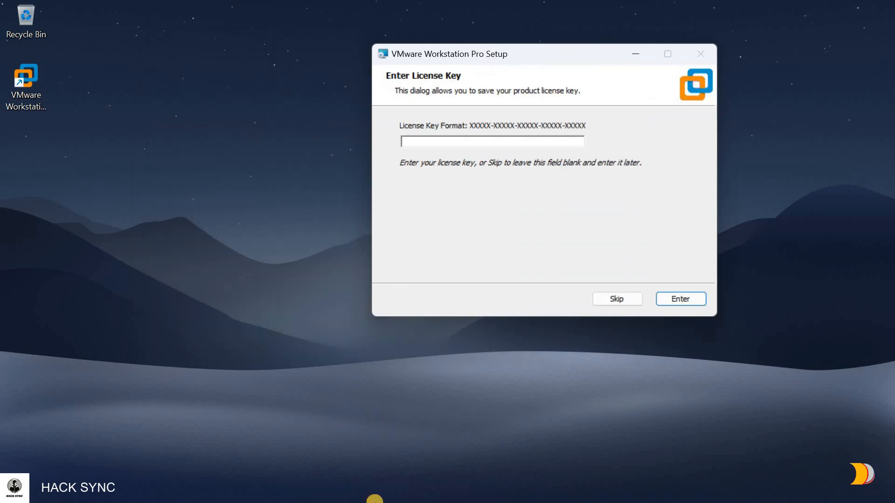
# Step: Switch to Chrome and search Google for "vmware workstation 17 pro license key in github"
pyautogui.click(449, 486)
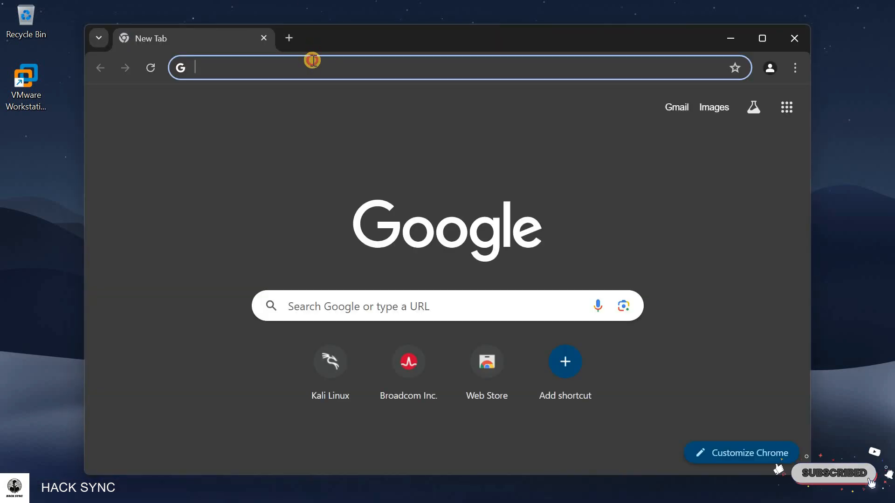
pyautogui.click(312, 60)
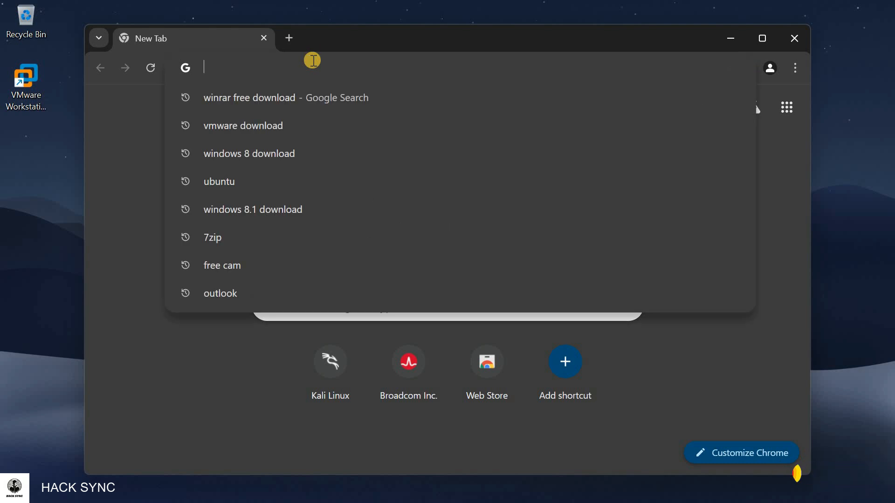
pyautogui.write('vmaw')
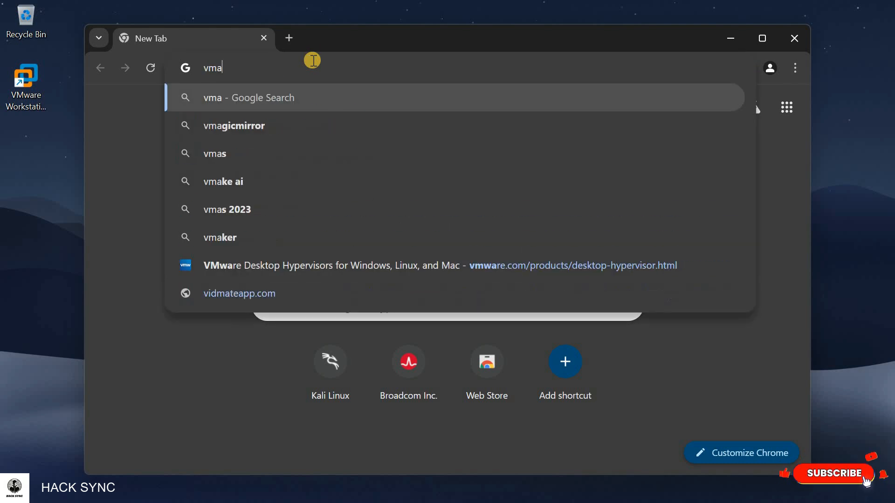
pyautogui.press('BackSpace')
pyautogui.press('BackSpace')
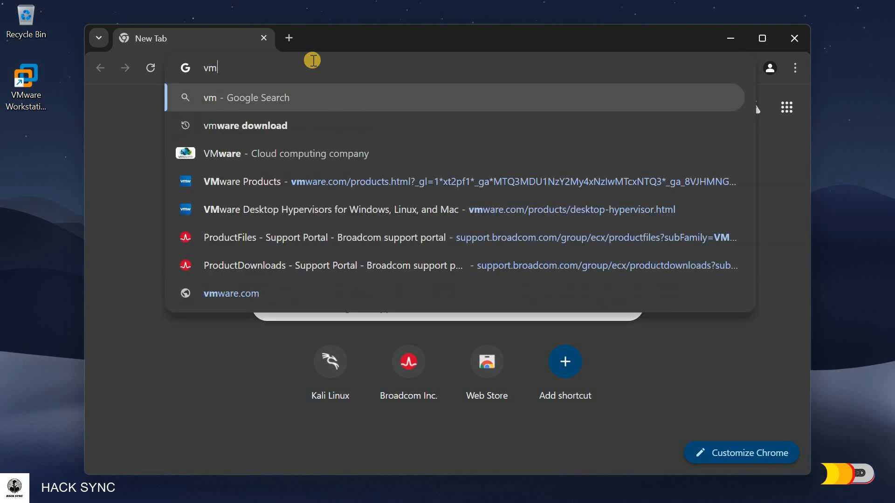
pyautogui.write('ware ')
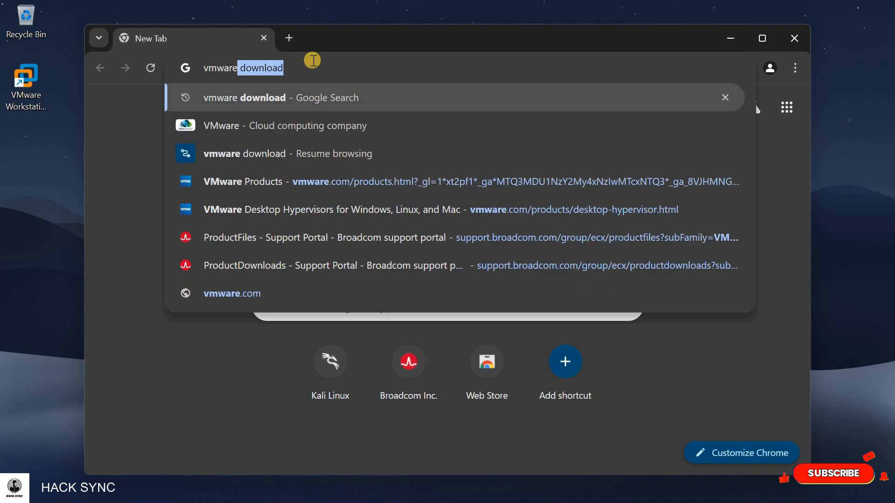
pyautogui.write('q')
pyautogui.press('BackSpace')
pyautogui.write('wo')
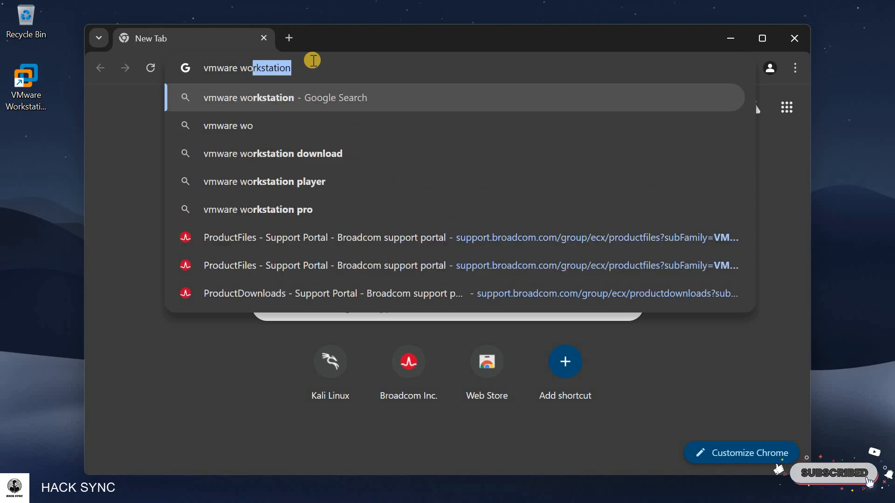
pyautogui.write('rkstat')
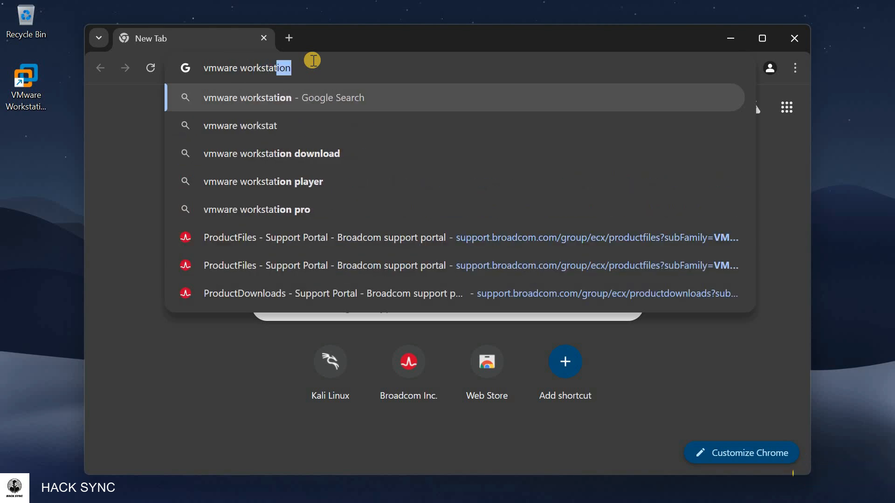
pyautogui.write('ion ')
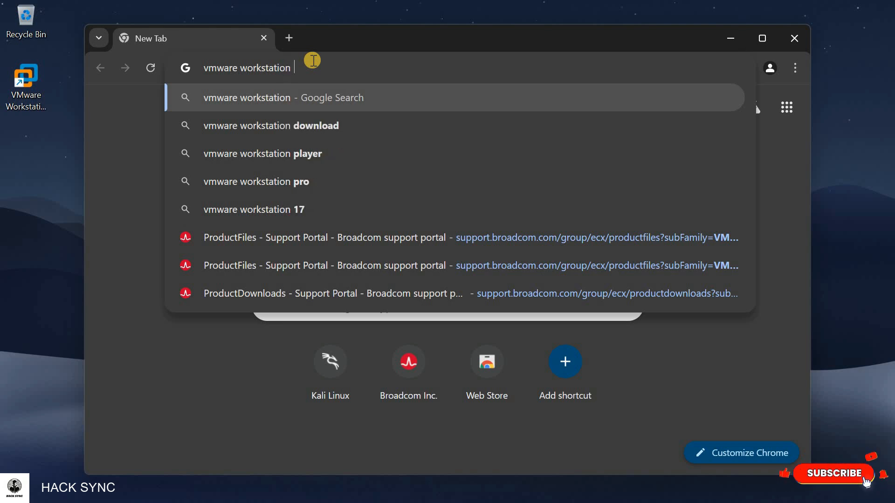
pyautogui.write('17 pro')
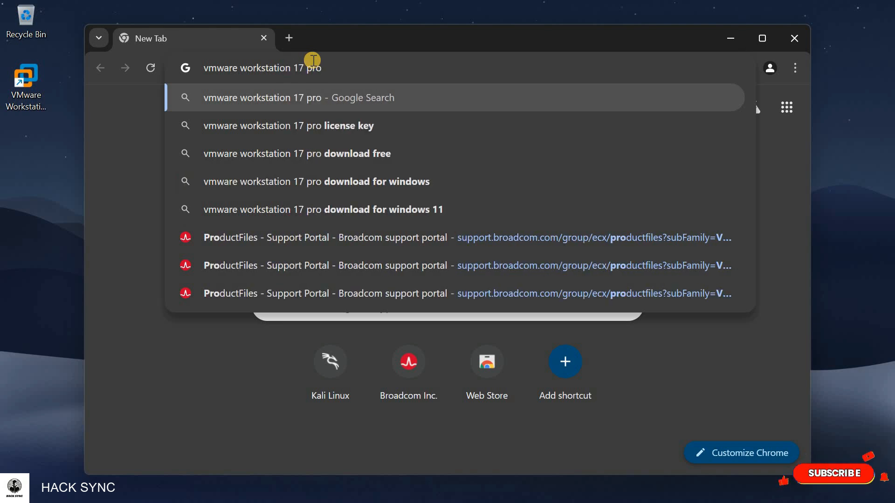
pyautogui.press('Down')
pyautogui.write('in')
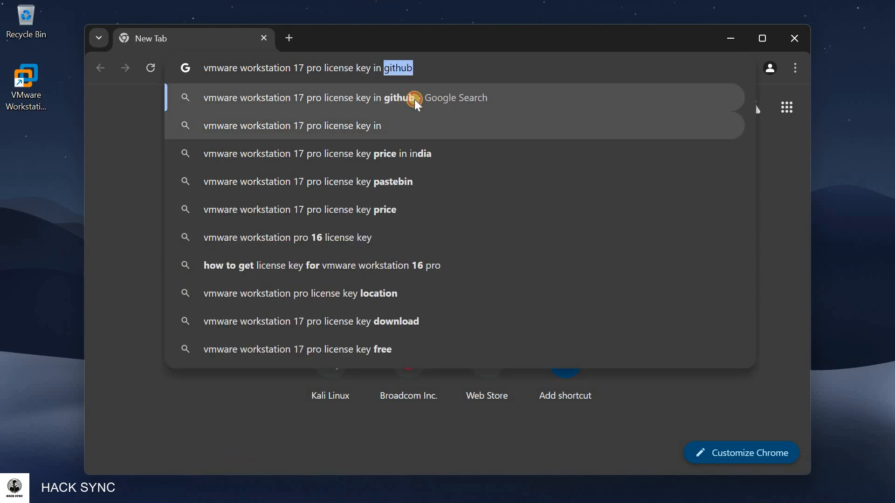
pyautogui.press('Return')
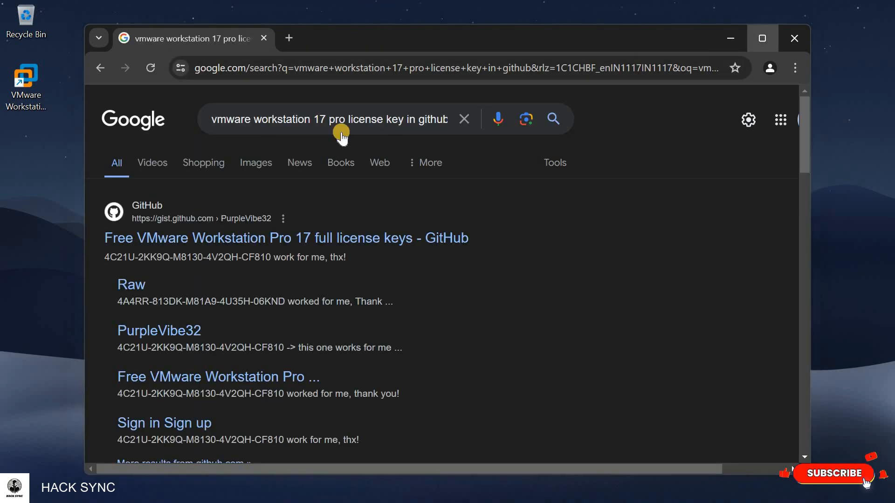
# Step: Maximize the browser window and open the GitHub result "Free VMware Workstation Pro 17 full license keys" at its key list
pyautogui.click(755, 31)
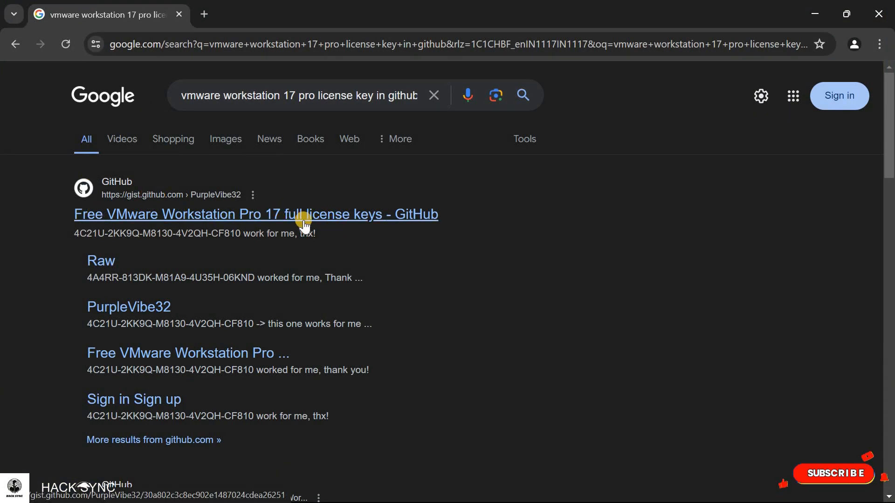
pyautogui.click(340, 216)
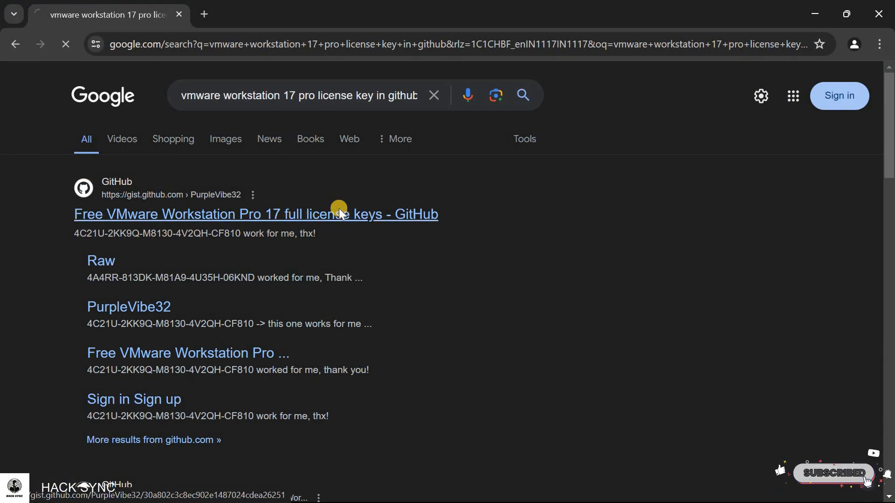
pyautogui.scroll(-3, 339, 208)
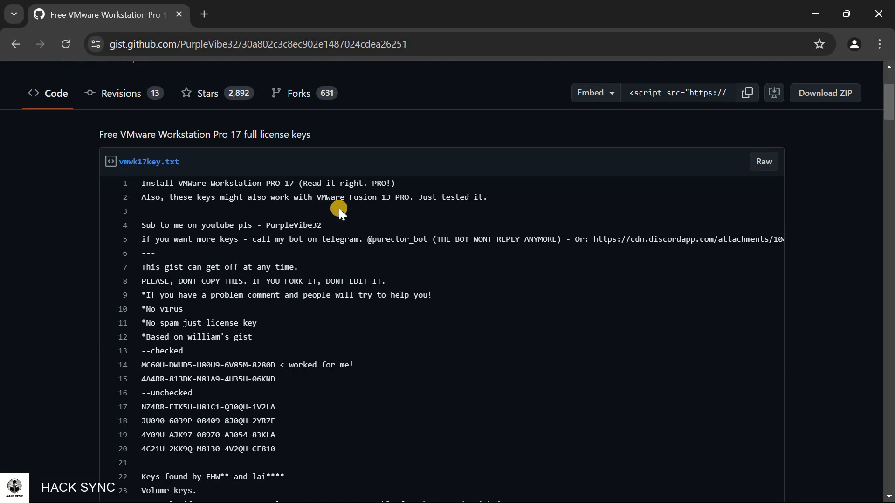
pyautogui.scroll(-2, 339, 208)
pyautogui.scroll(1, 339, 208)
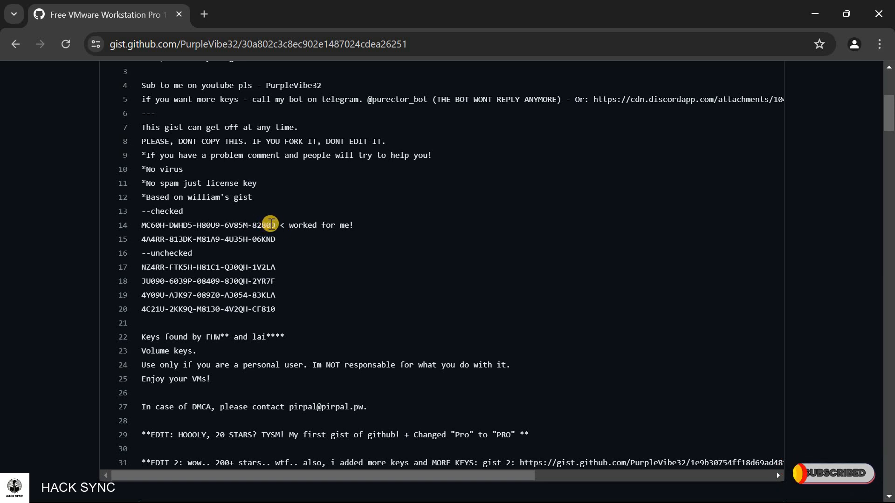
# Step: Copy the first license key under "--checked" in the gist, paste it into the VMware setup's license key field and submit it
pyautogui.moveTo(276, 225); pyautogui.dragTo(151, 225)
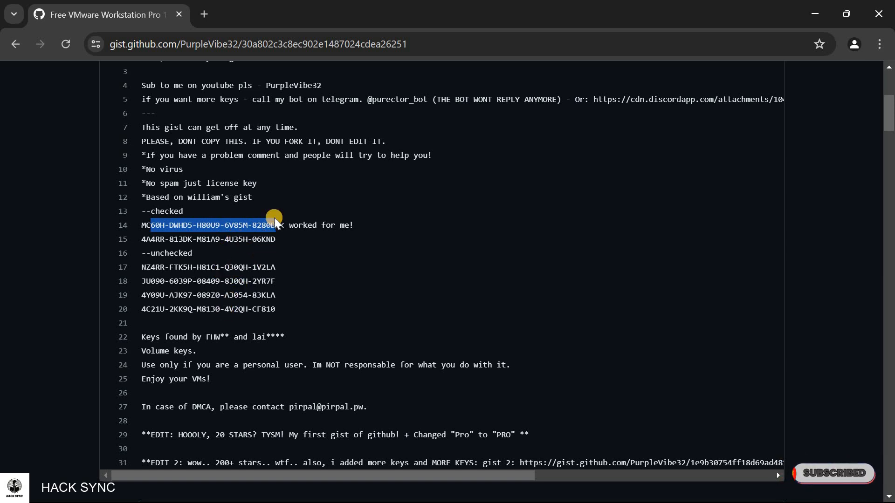
pyautogui.click(276, 231)
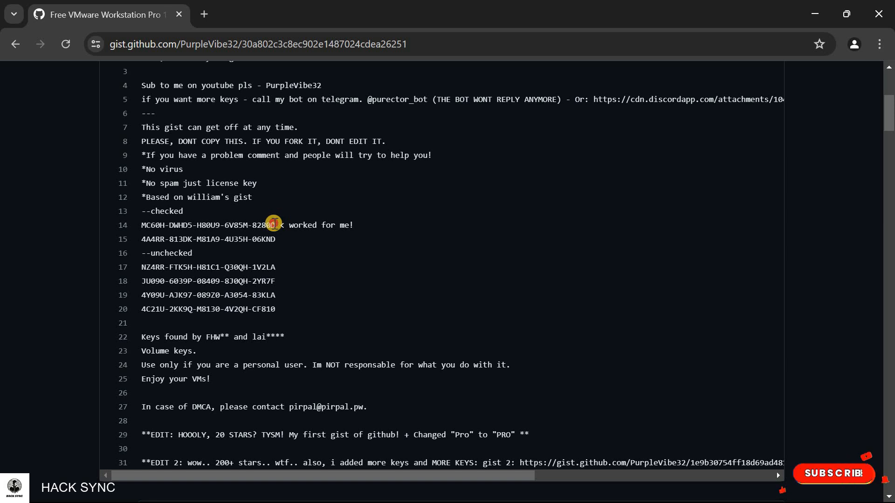
pyautogui.moveTo(276, 228); pyautogui.dragTo(132, 235)
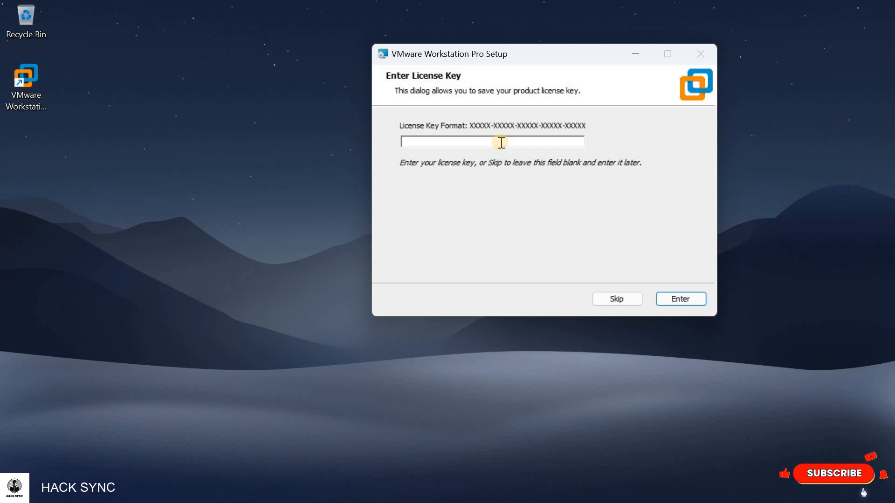
pyautogui.hotkey('ctrl', 'v')
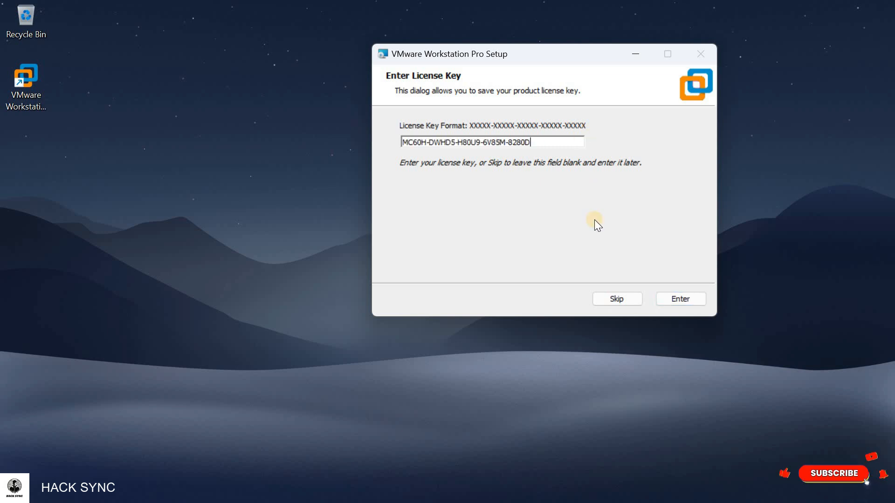
pyautogui.click(681, 300)
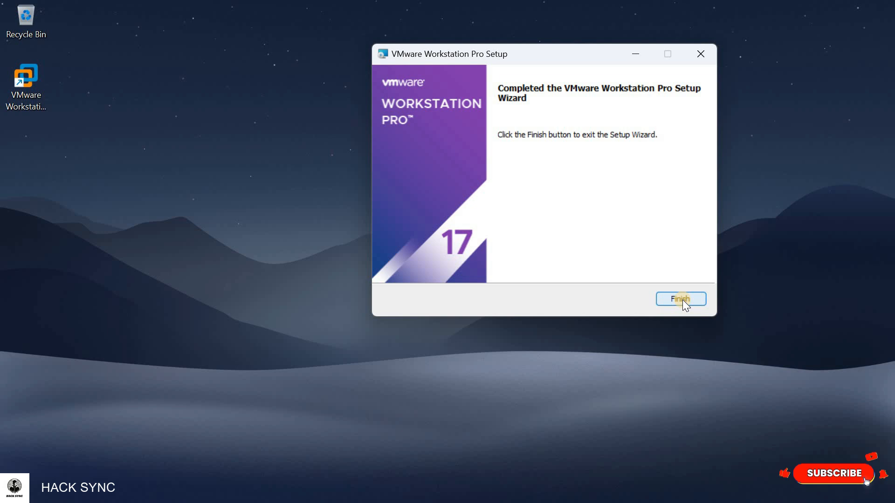
# Step: Finish the VMware Workstation Pro setup wizard and decline the immediate system restart
pyautogui.click(682, 301)
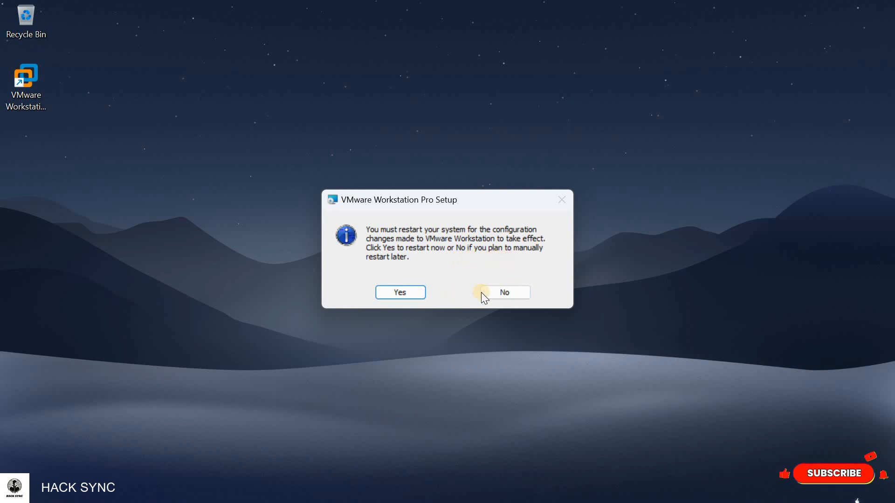
pyautogui.click(497, 295)
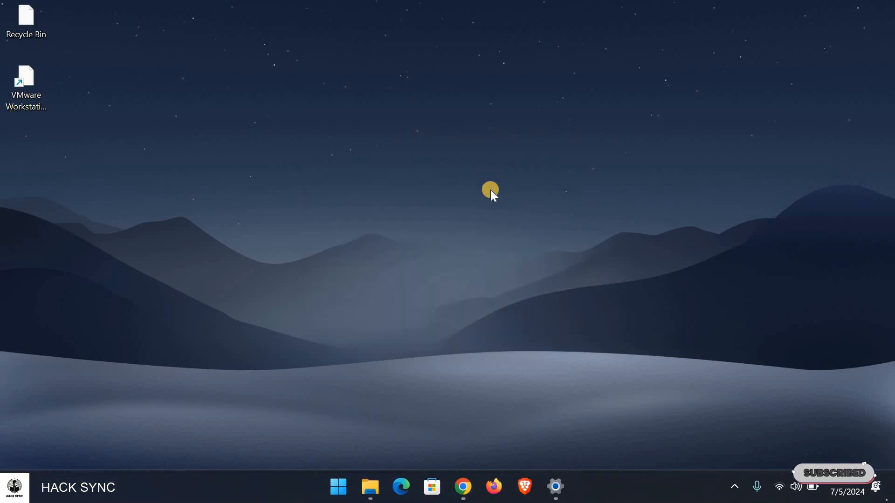
pyautogui.rightClick(491, 189)
pyautogui.click(491, 195)
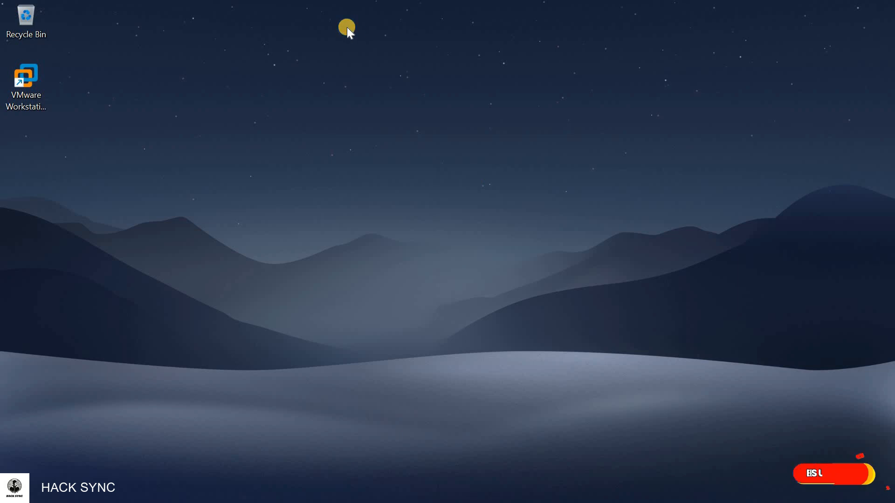
pyautogui.rightClick(347, 27)
pyautogui.click(382, 85)
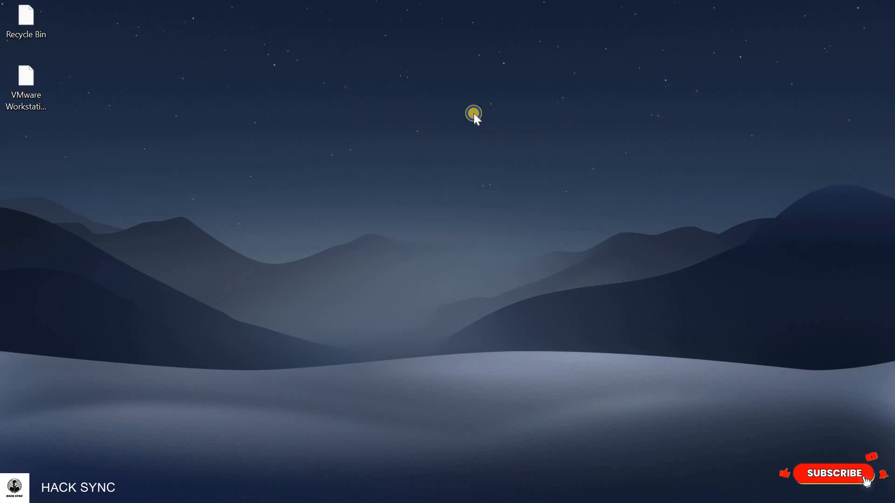
pyautogui.rightClick(425, 146)
pyautogui.click(426, 146)
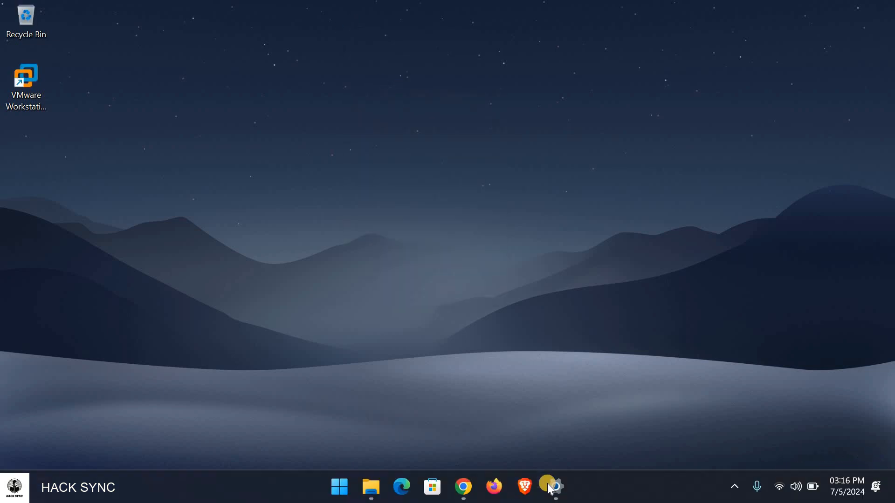
pyautogui.click(550, 488)
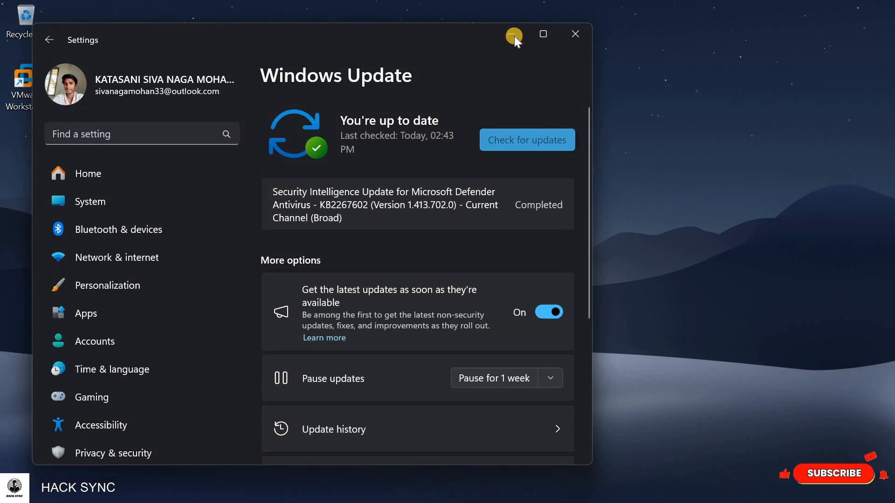
pyautogui.click(513, 35)
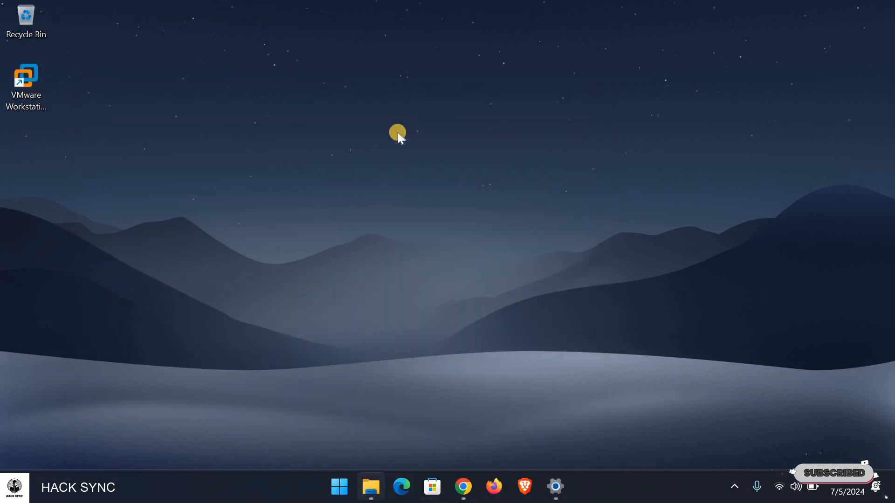
# Step: Extract kali-linux-2024.2-vmware-amd64.7z in Downloads with WinRAR to the "kali-linux-2024.2-vmware-amd64\" folder, and move the progress window aside
pyautogui.hotkey('alt', 'Tab')
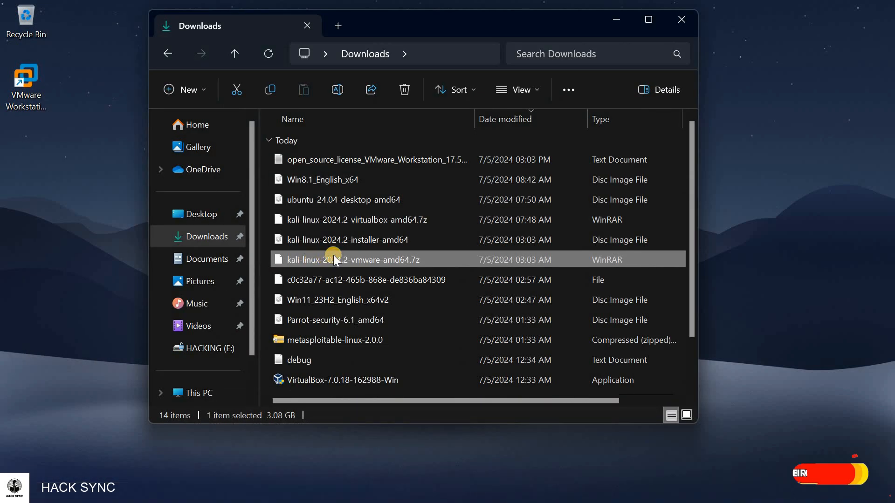
pyautogui.rightClick(333, 255)
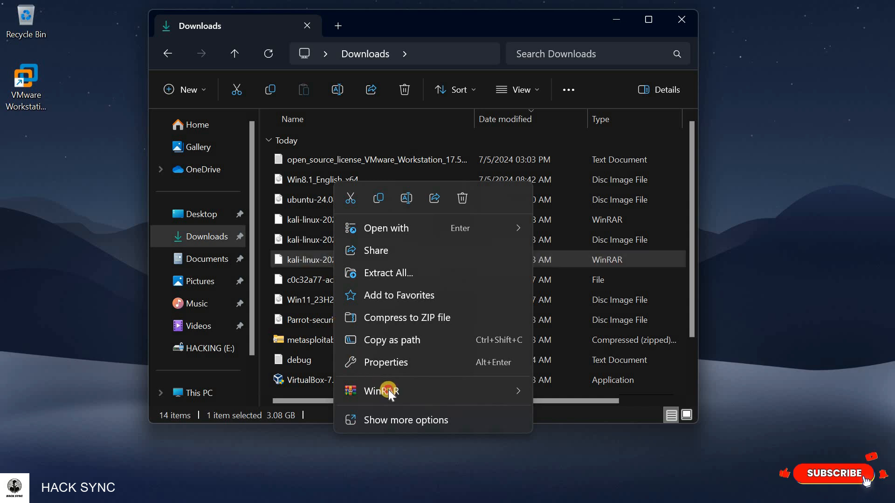
pyautogui.moveTo(405, 391)
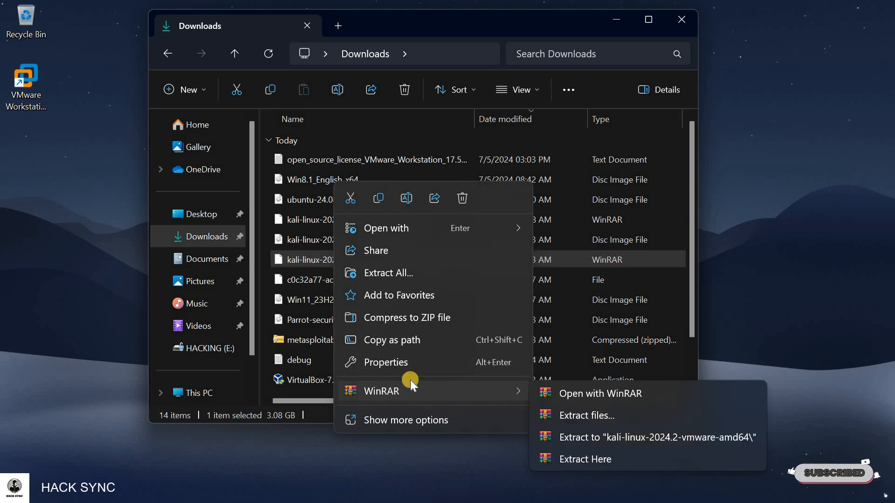
pyautogui.click(578, 436)
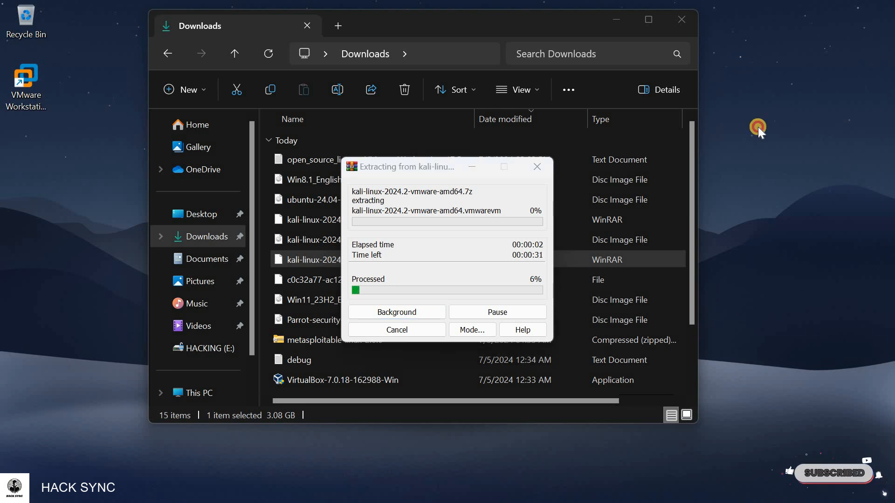
pyautogui.rightClick(758, 127)
pyautogui.click(390, 171)
pyautogui.moveTo(391, 167); pyautogui.dragTo(599, 166)
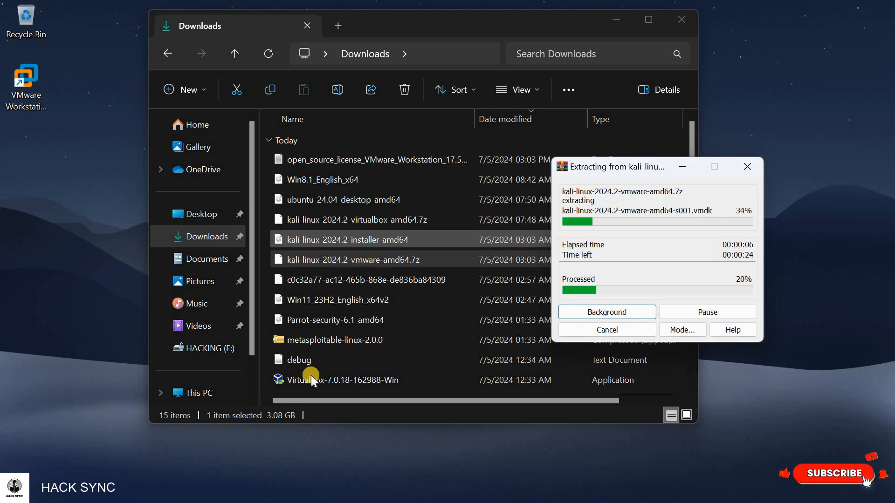
pyautogui.scroll(-2, 312, 375)
pyautogui.scroll(2, 312, 173)
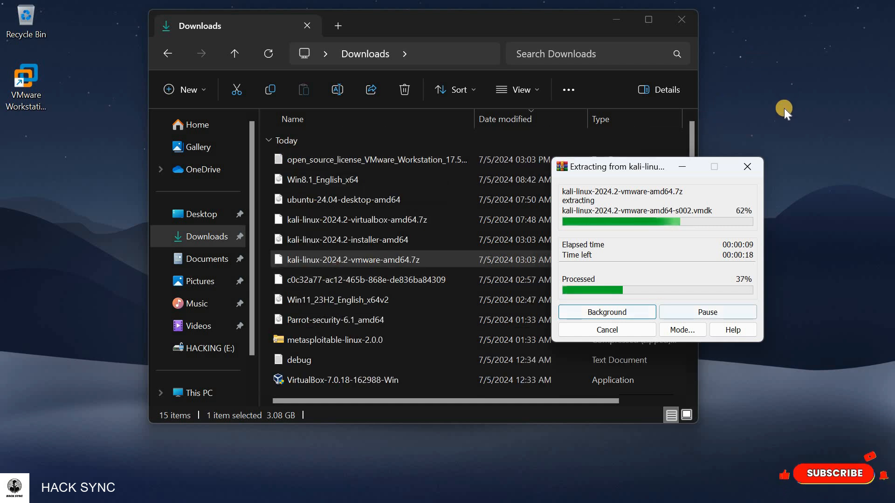
pyautogui.rightClick(784, 124)
pyautogui.click(783, 124)
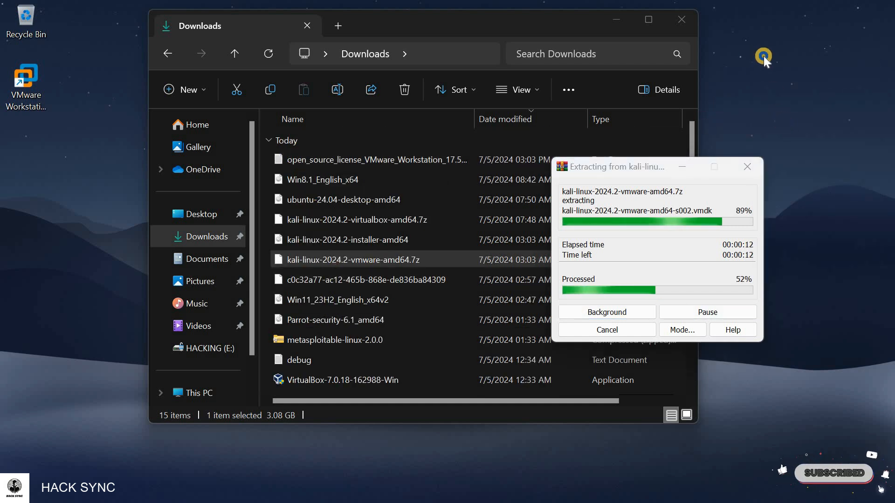
pyautogui.rightClick(793, 119)
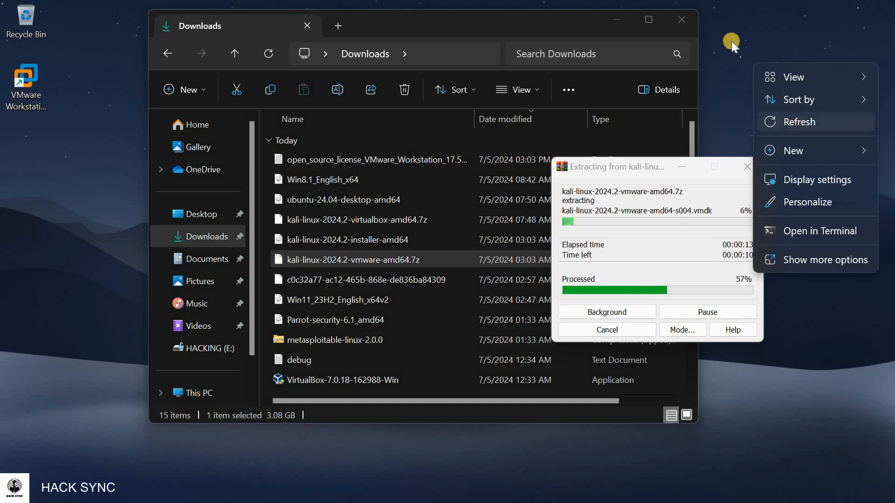
pyautogui.click(788, 88)
pyautogui.rightClick(782, 91)
pyautogui.click(774, 91)
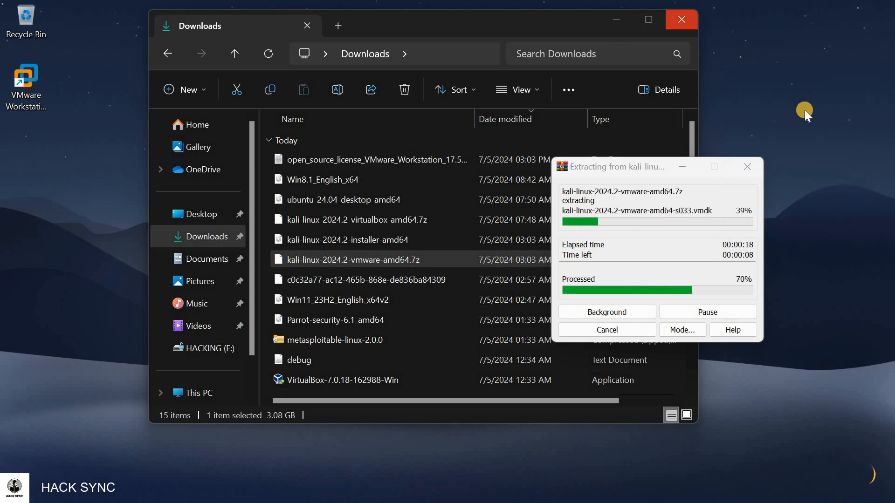
pyautogui.rightClick(804, 110)
pyautogui.click(617, 166)
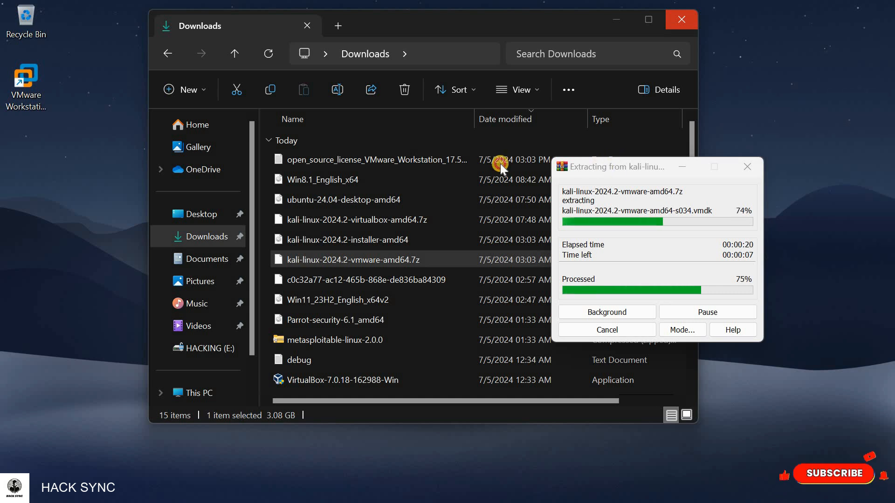
pyautogui.moveTo(500, 164); pyautogui.dragTo(462, 144)
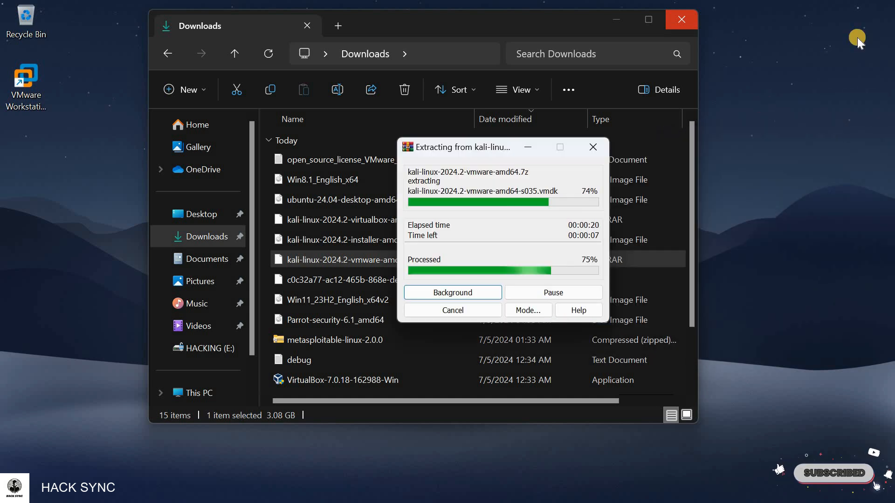
pyautogui.rightClick(769, 93)
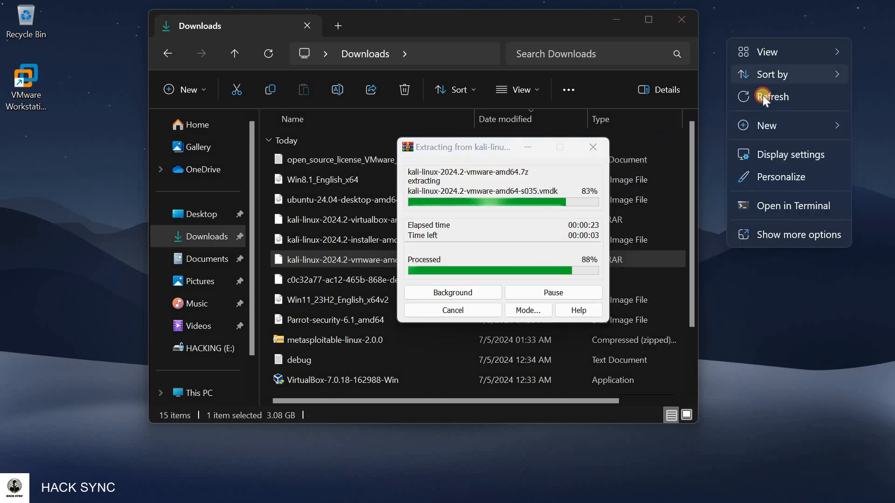
pyautogui.click(467, 143)
pyautogui.moveTo(466, 146); pyautogui.dragTo(577, 135)
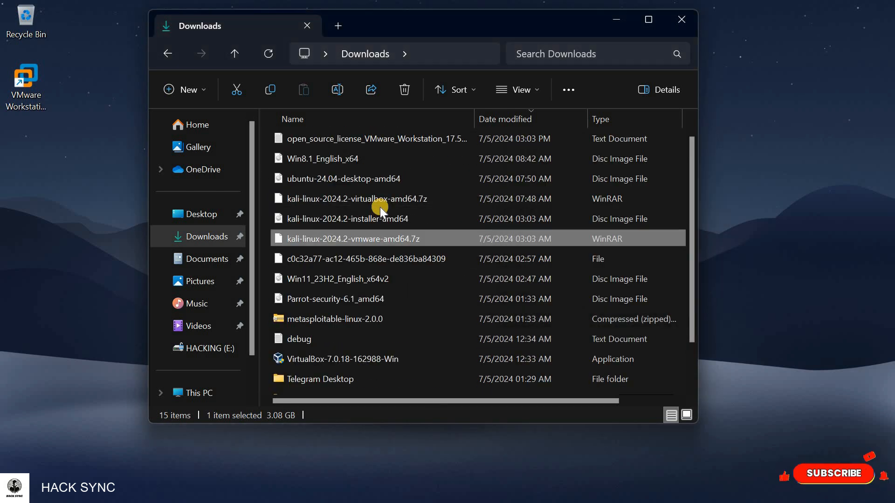
pyautogui.click(616, 19)
pyautogui.moveTo(565, 499)
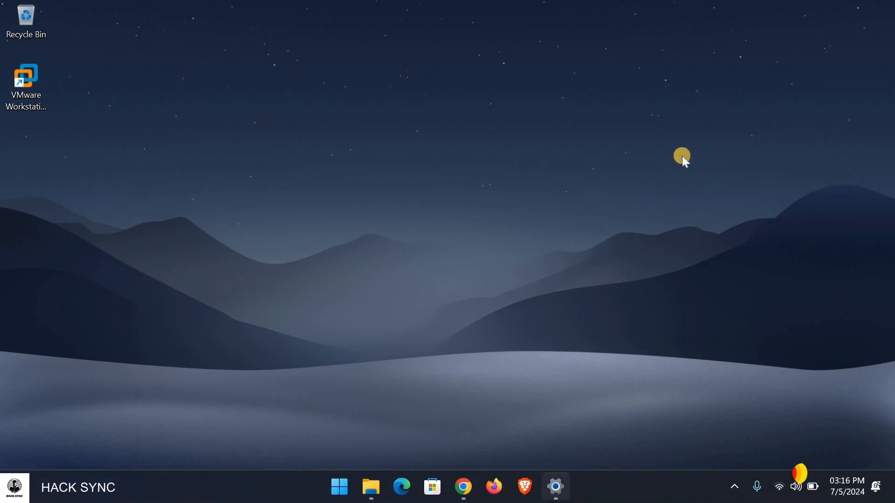
pyautogui.rightClick(560, 88)
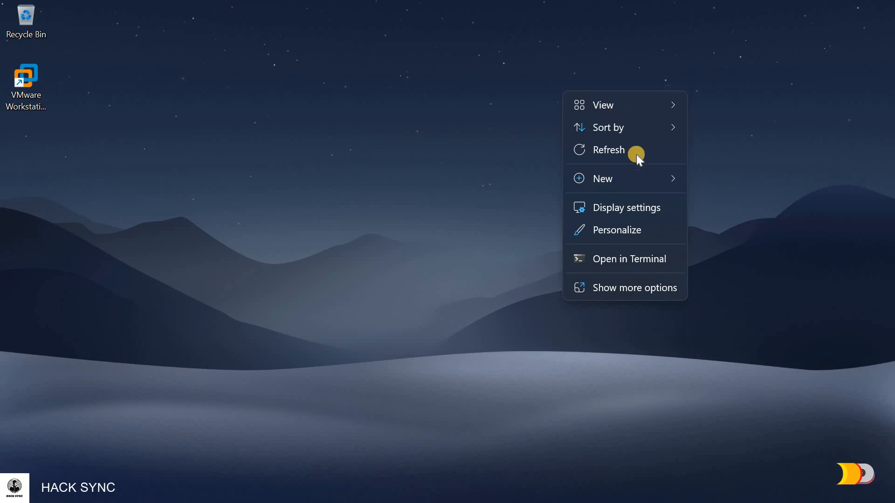
pyautogui.rightClick(425, 75)
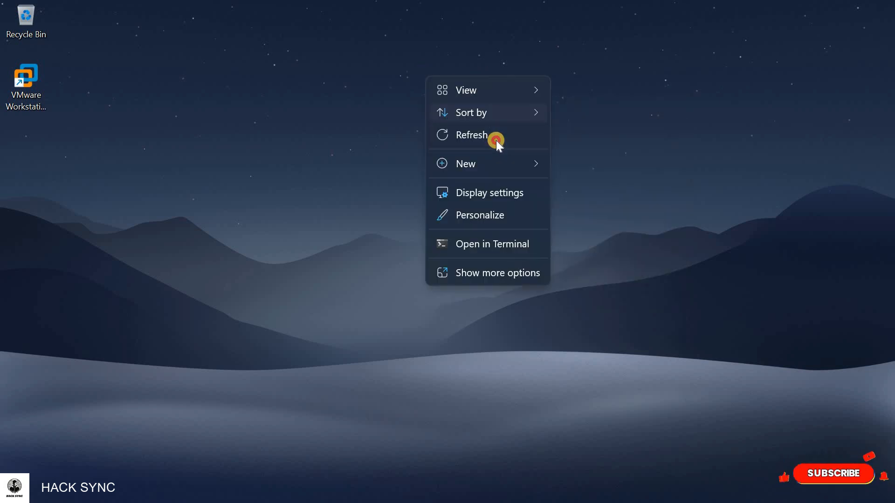
pyautogui.click(496, 142)
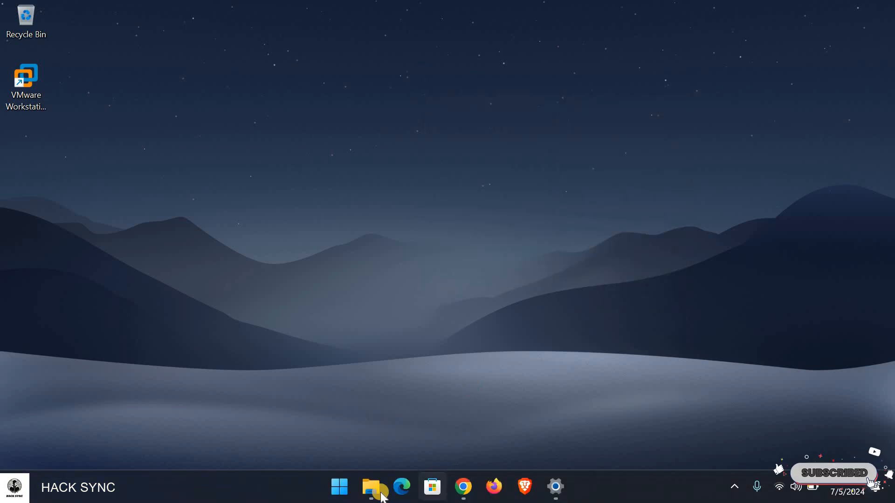
# Step: Bring the Downloads window back up and select the extracted kali-linux-2024.2-vmware-amd64 folder
pyautogui.hotkey('alt', 'Tab')
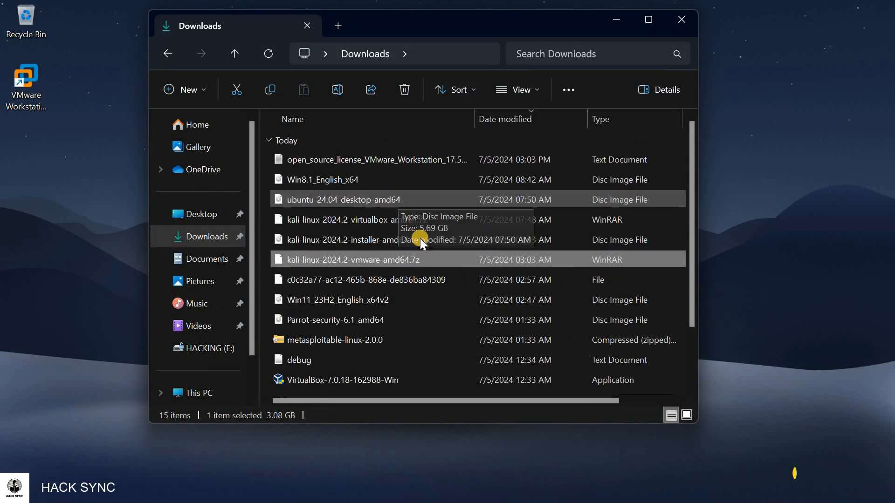
pyautogui.scroll(-2, 314, 348)
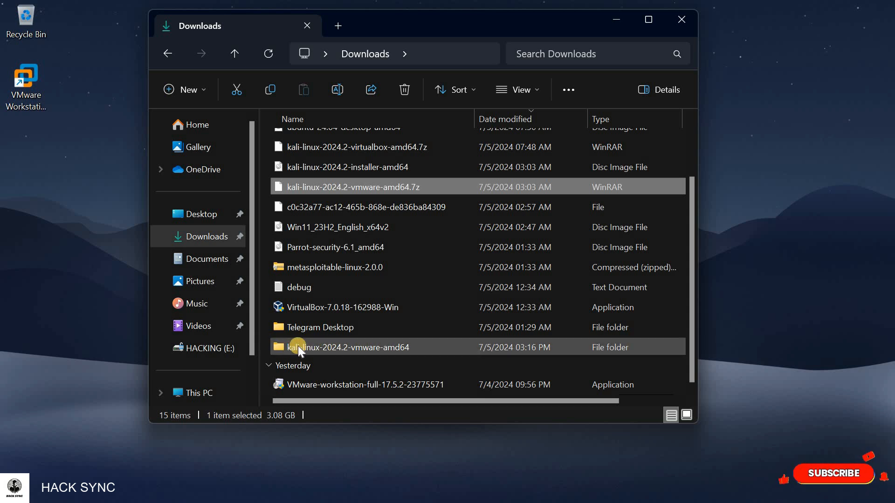
pyautogui.click(343, 347)
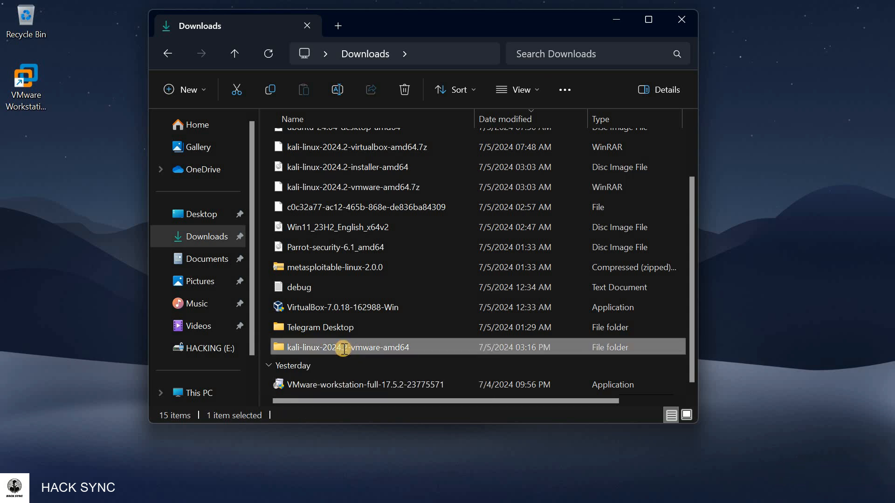
pyautogui.click(344, 349)
pyautogui.click(467, 346)
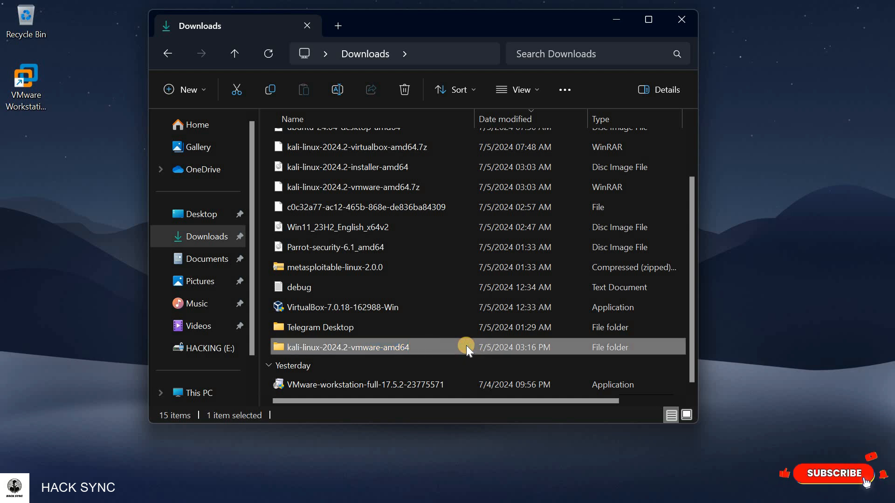
pyautogui.press('F2')
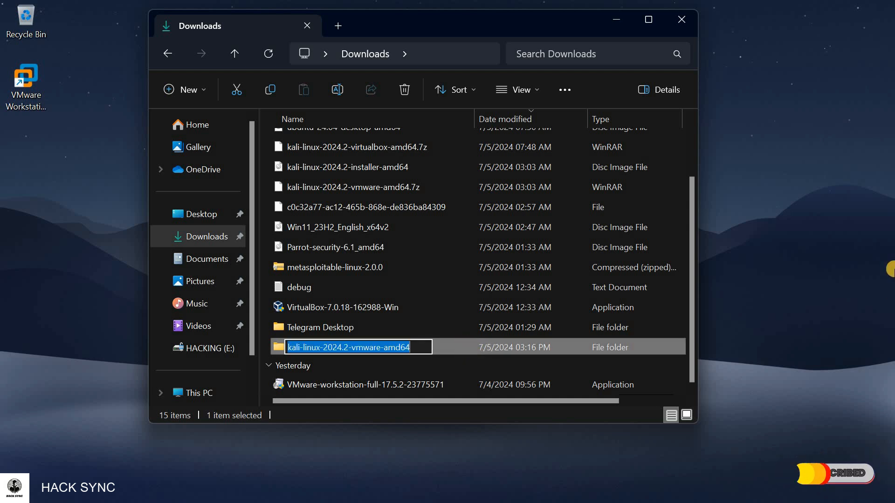
pyautogui.press('Return')
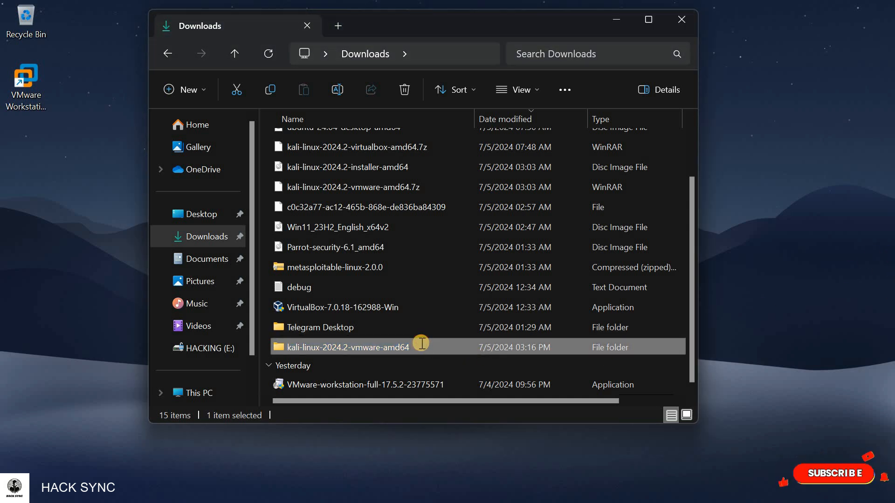
# Step: Cut the extracted kali-linux-2024.2-vmware-amd64 folder from Downloads
pyautogui.click(421, 345)
pyautogui.rightClick(447, 347)
pyautogui.click(447, 346)
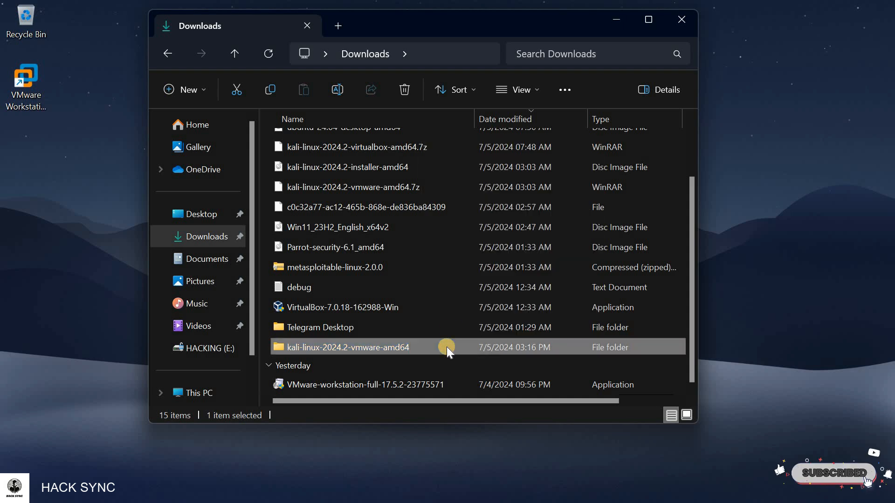
pyautogui.rightClick(446, 346)
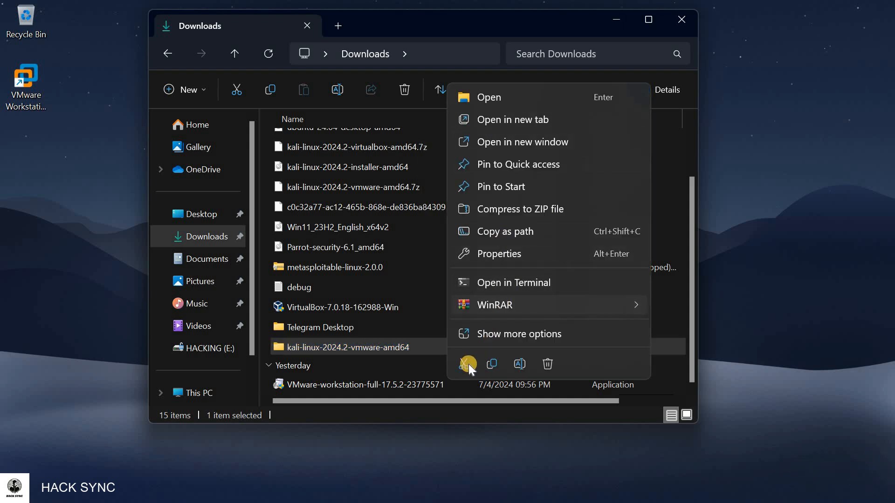
pyautogui.click(173, 328)
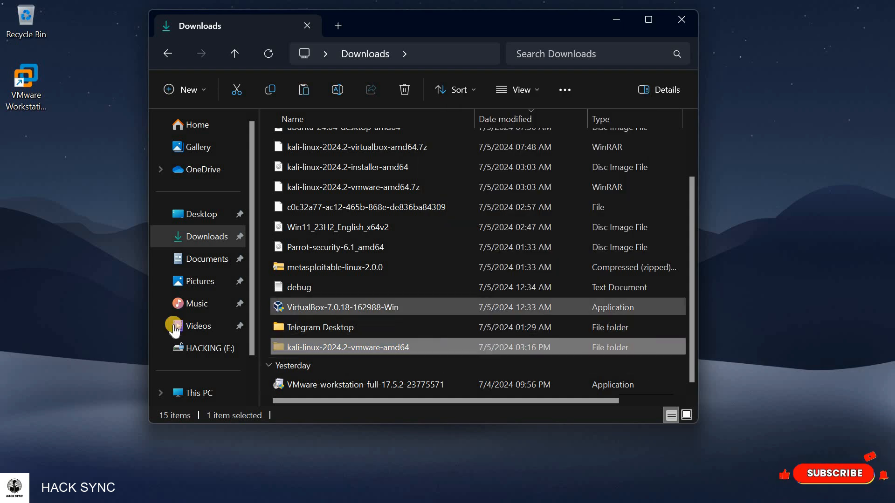
# Step: Paste the cut folder into "kali linuxin vmware" inside the "kali linux" folder on the HACKING (E:) drive
pyautogui.scroll(-2, 191, 340)
pyautogui.click(191, 343)
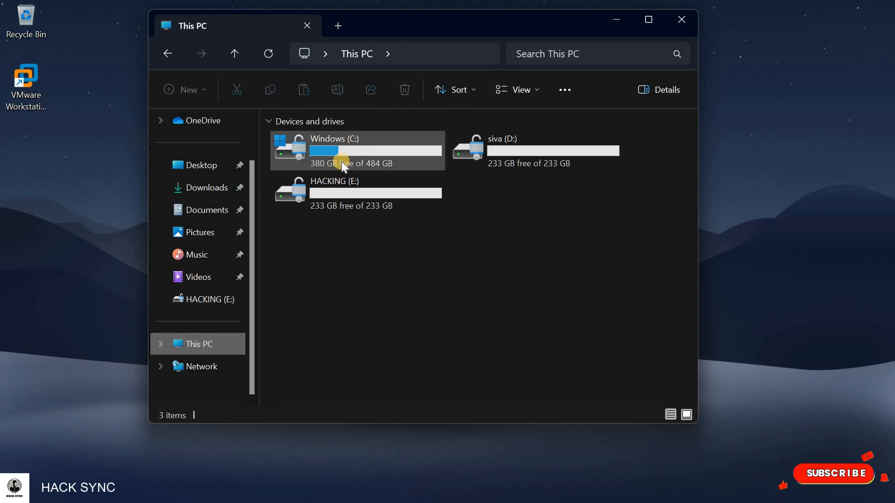
pyautogui.click(370, 187)
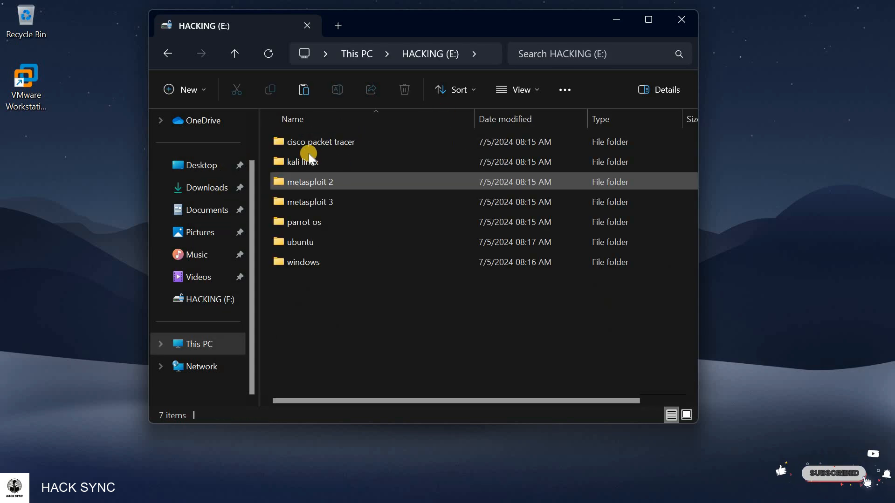
pyautogui.doubleClick(306, 163)
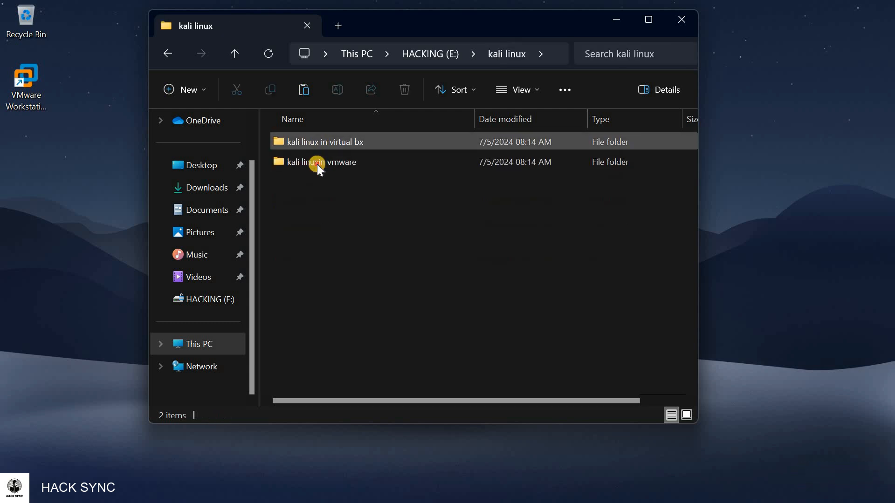
pyautogui.doubleClick(317, 163)
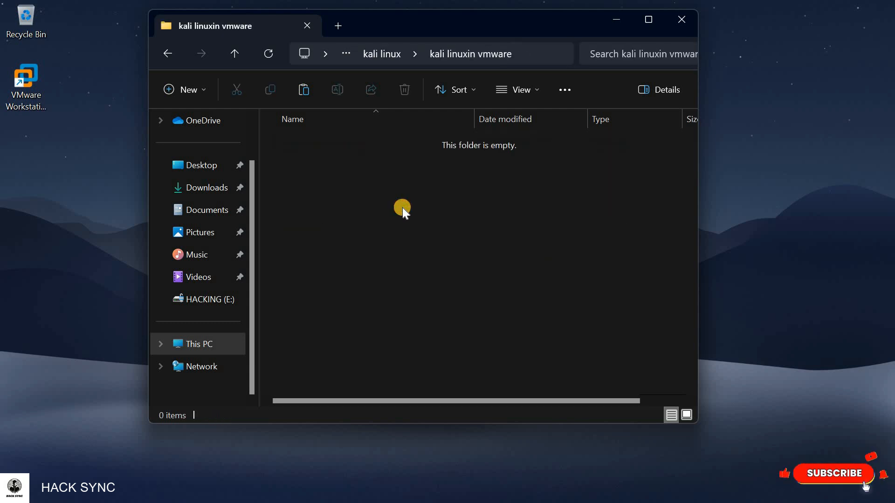
pyautogui.hotkey('ctrl', 'v')
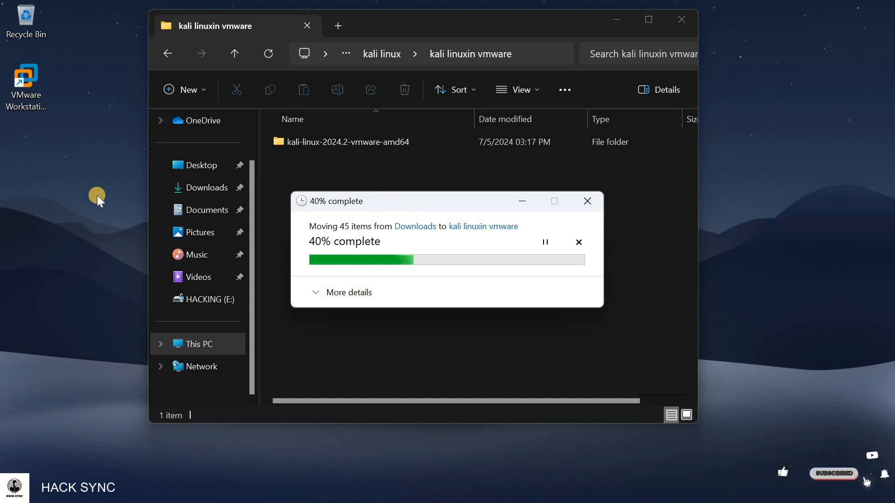
pyautogui.rightClick(103, 219)
pyautogui.click(138, 77)
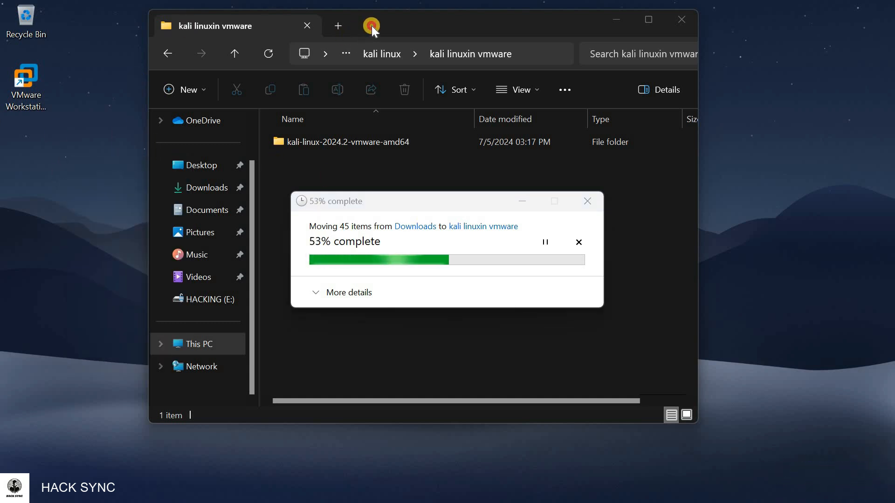
pyautogui.moveTo(371, 26); pyautogui.dragTo(66, 155)
pyautogui.rightClick(121, 211)
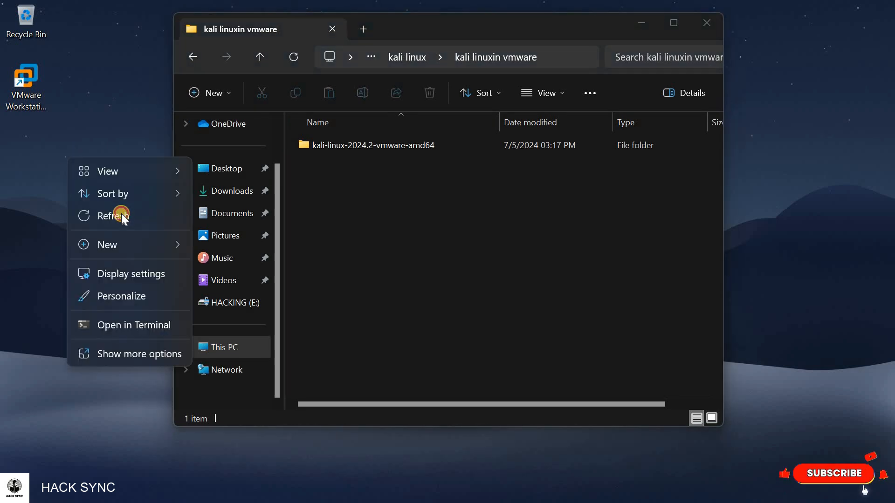
# Step: Open the moved kali-linux-2024.2-vmware-amd64 folder down to its .vmwarevm subfolder and look through the virtual machine files
pyautogui.click(328, 147)
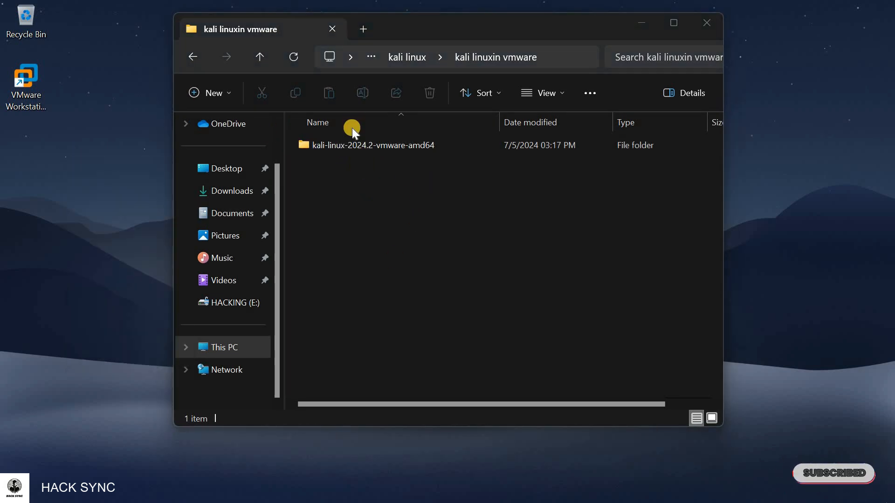
pyautogui.click(362, 142)
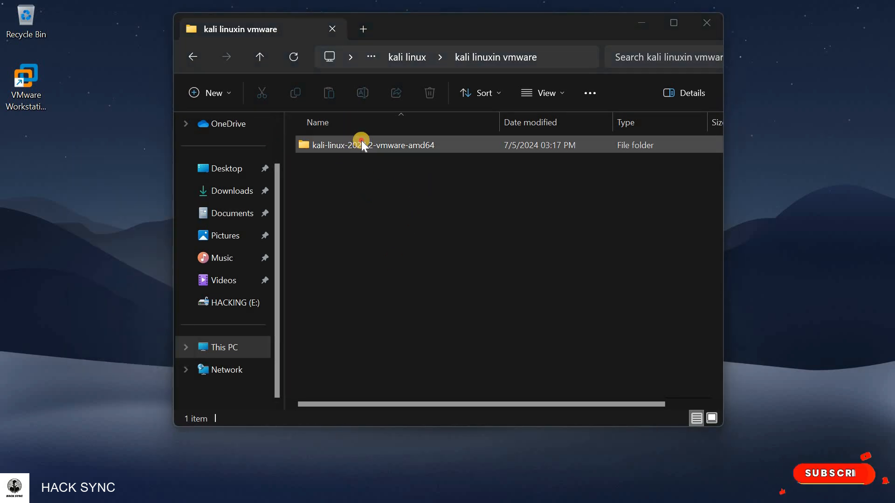
pyautogui.doubleClick(362, 141)
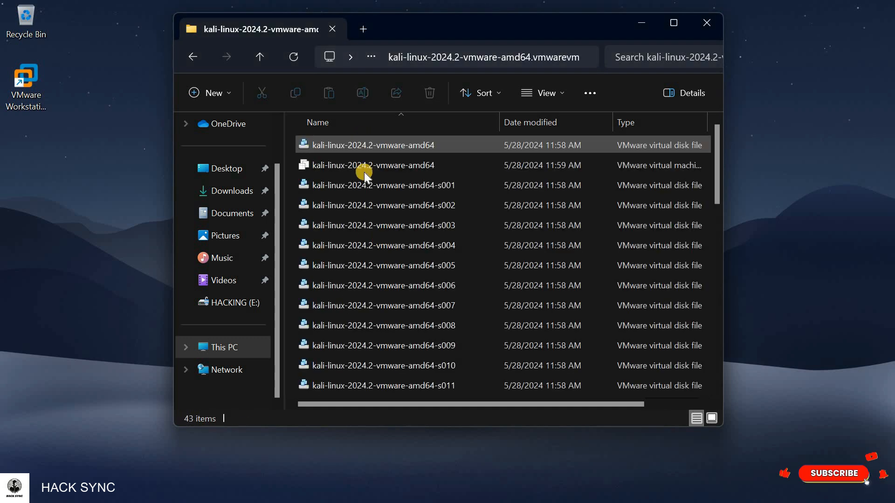
pyautogui.scroll(-8, 382, 335)
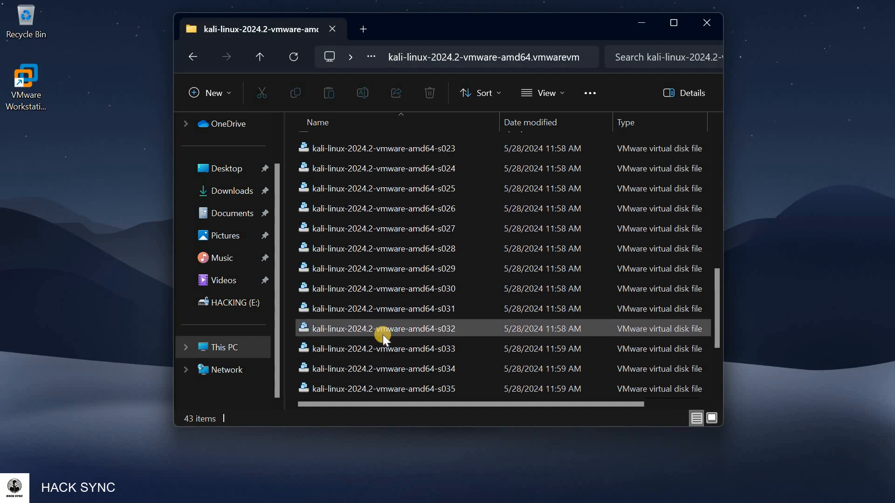
pyautogui.scroll(-2, 382, 335)
pyautogui.scroll(10, 372, 266)
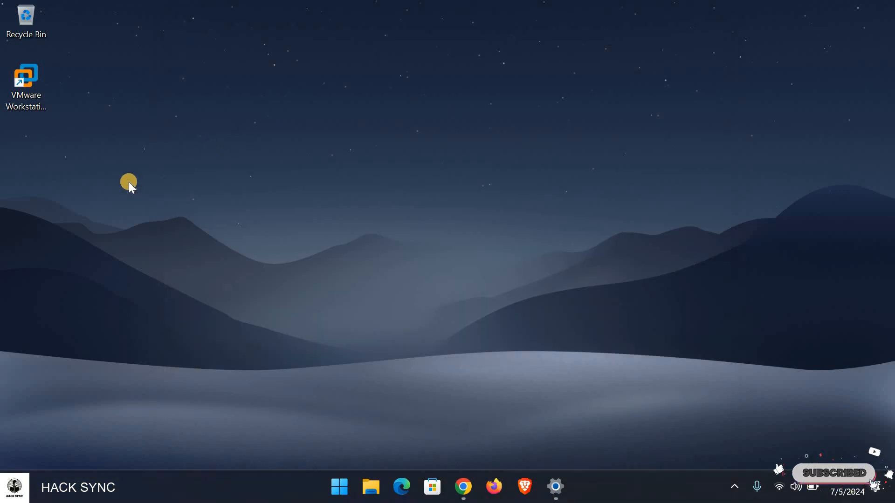
pyautogui.rightClick(128, 181)
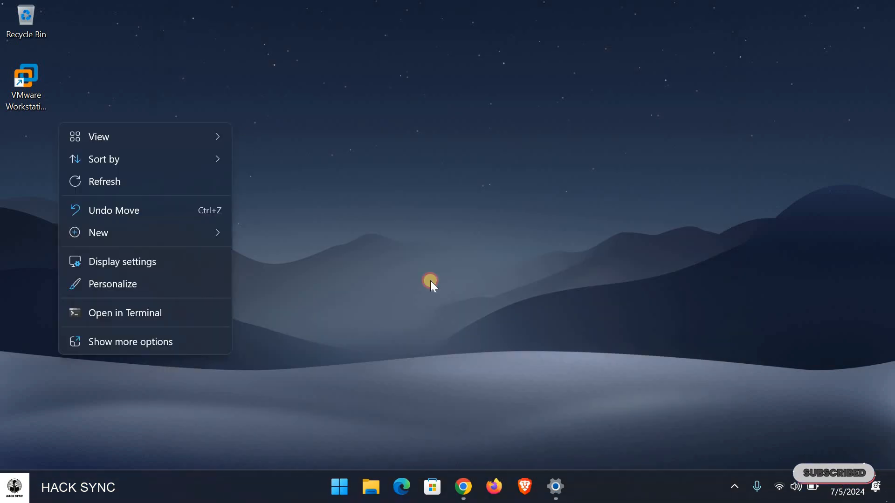
pyautogui.click(431, 285)
pyautogui.click(371, 490)
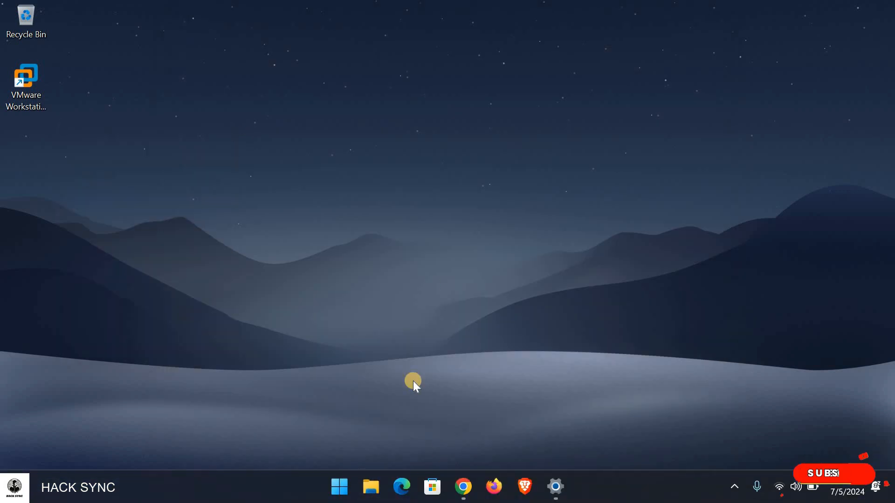
# Step: Browse the HACKING (E:) drive through "kali linux" and "kali linuxin vmware" down to the kali-linux-2024.2-vmware-amd64.vmwarevm folder
pyautogui.scroll(-2, 226, 369)
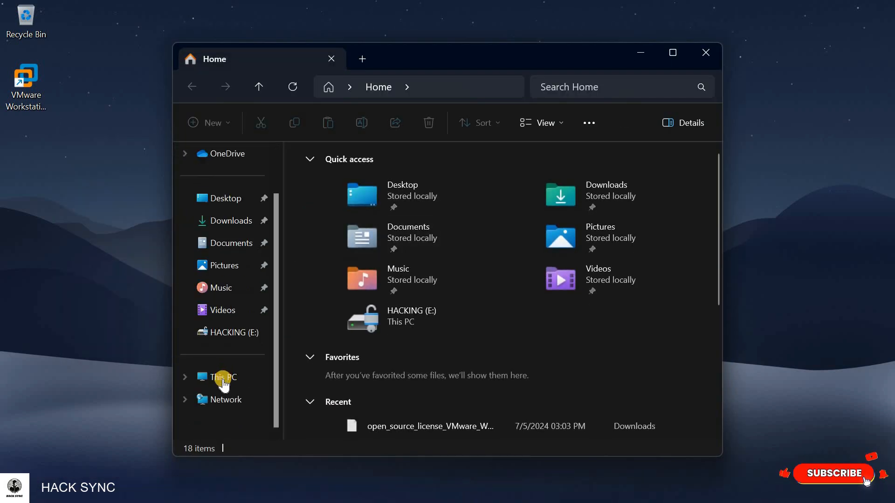
pyautogui.click(226, 378)
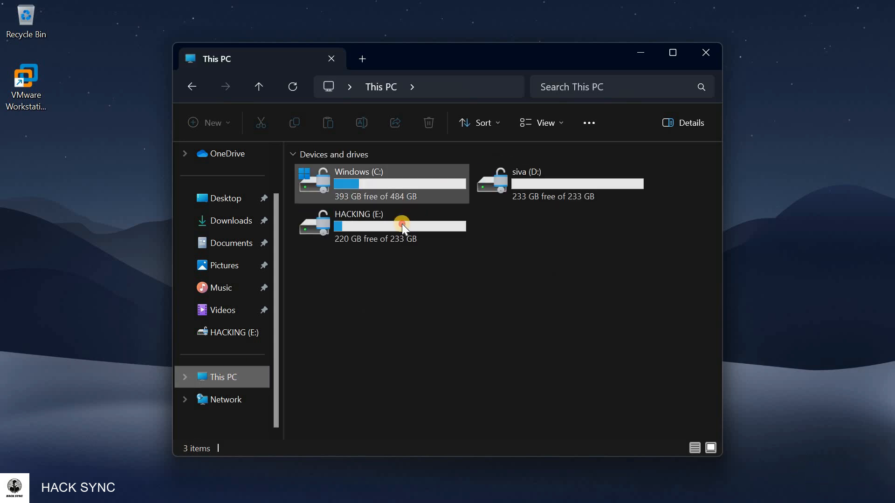
pyautogui.doubleClick(402, 223)
pyautogui.doubleClick(342, 191)
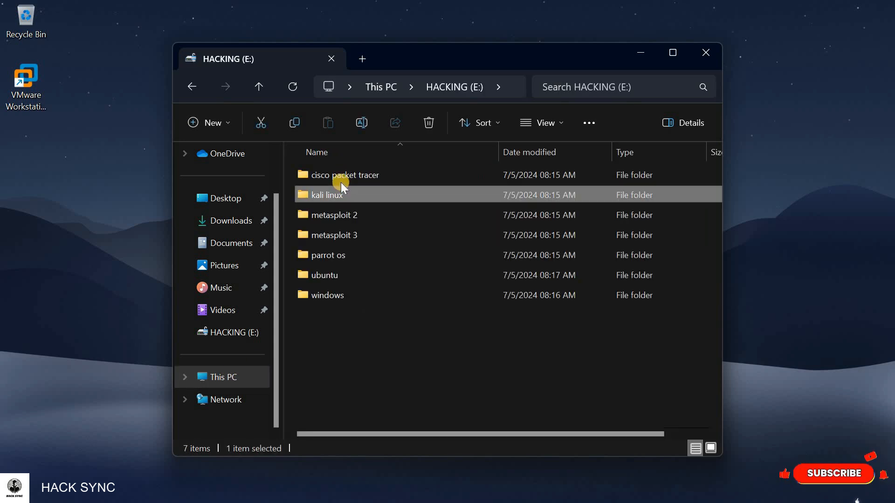
pyautogui.doubleClick(343, 199)
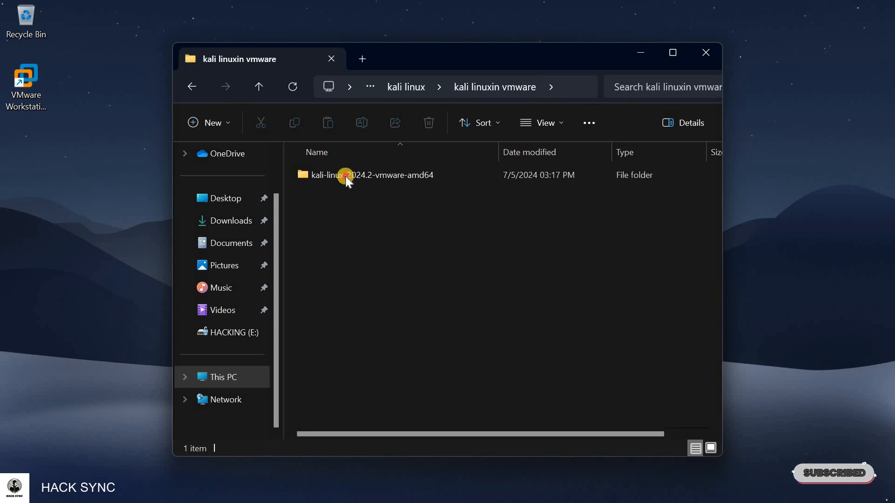
pyautogui.doubleClick(345, 176)
pyautogui.doubleClick(345, 176)
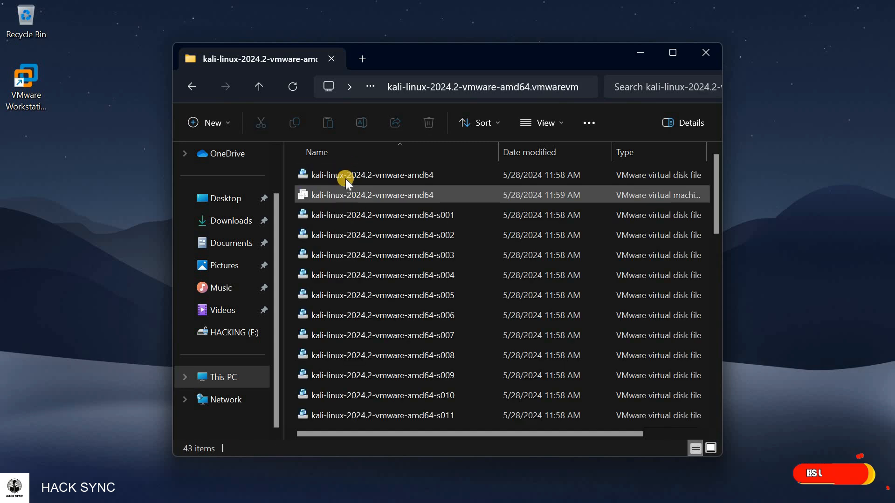
# Step: Find the kali-linux-2024.2-vmware-amd64 virtual machine configuration file among the disk files and open it in VMware Workstation
pyautogui.scroll(-7, 347, 210)
pyautogui.scroll(-3, 348, 219)
pyautogui.scroll(10, 348, 223)
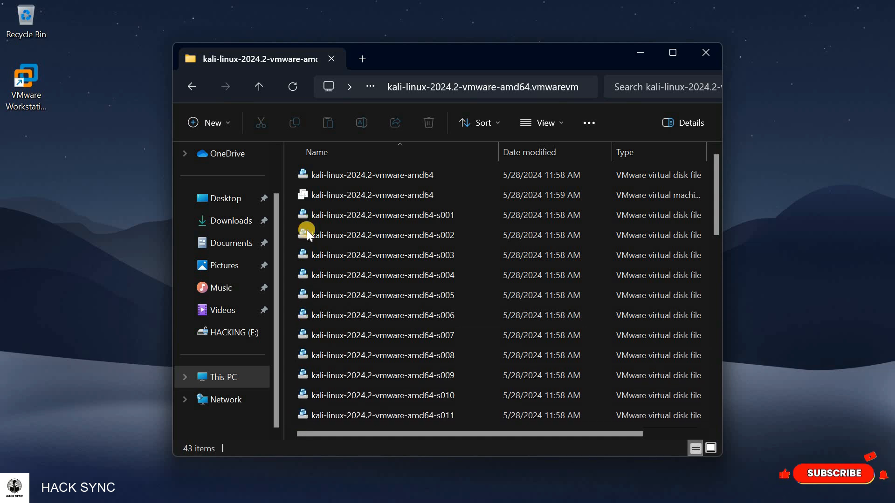
pyautogui.click(308, 215)
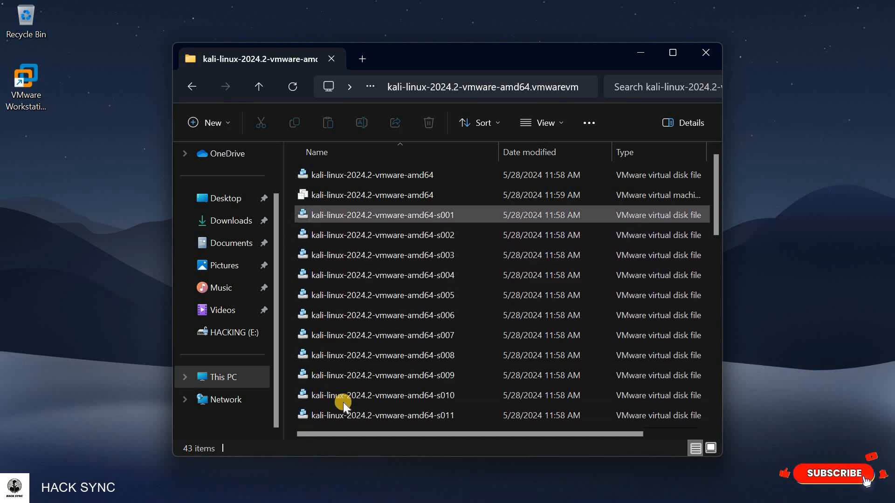
pyautogui.click(390, 193)
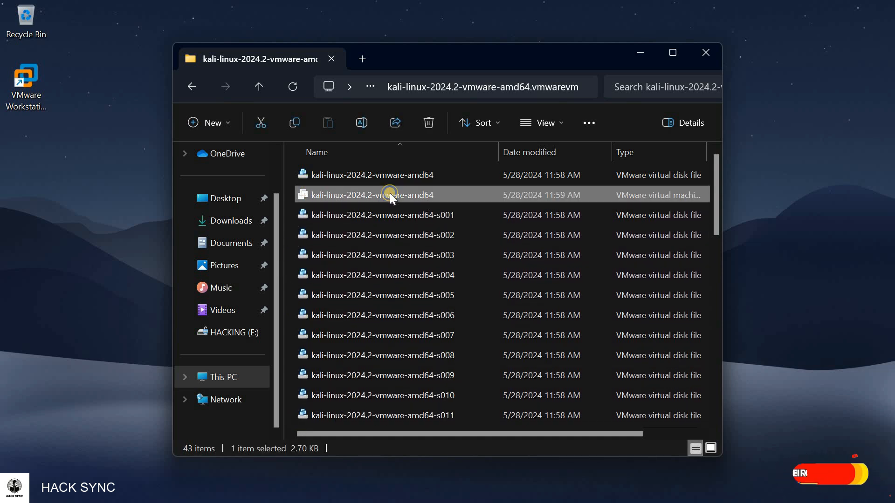
pyautogui.rightClick(390, 193)
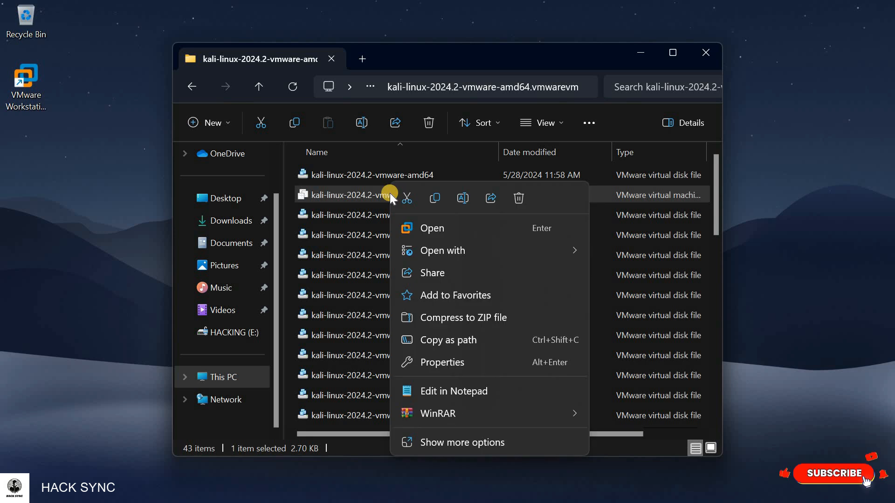
pyautogui.click(480, 223)
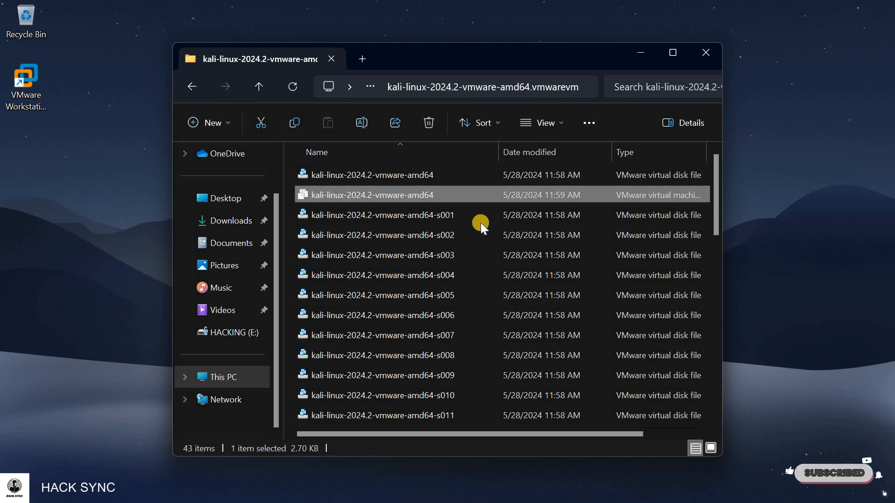
# Step: Minimize the folder window and close VMware Workstation once the Kali machine is loaded in its library
pyautogui.click(639, 49)
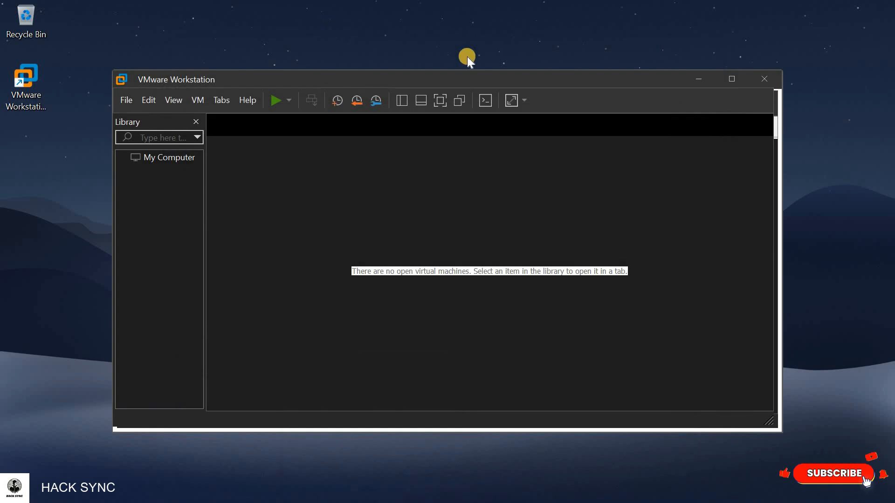
pyautogui.rightClick(413, 85)
pyautogui.click(412, 85)
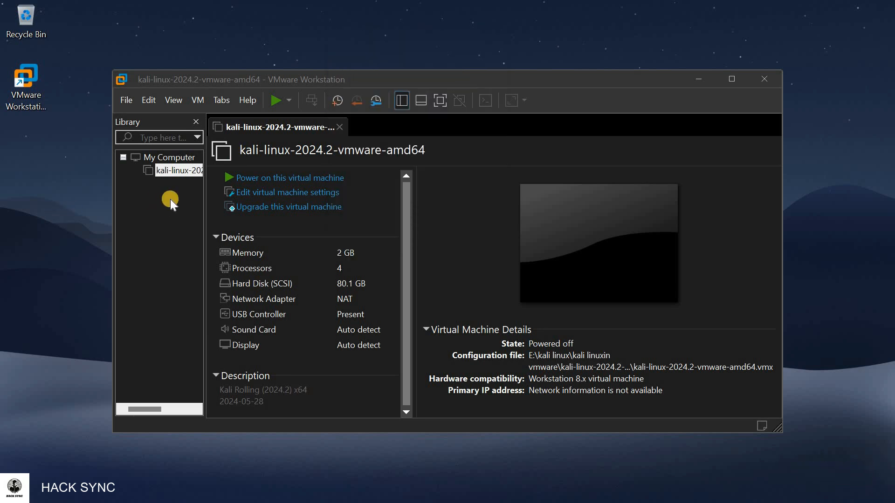
pyautogui.click(768, 79)
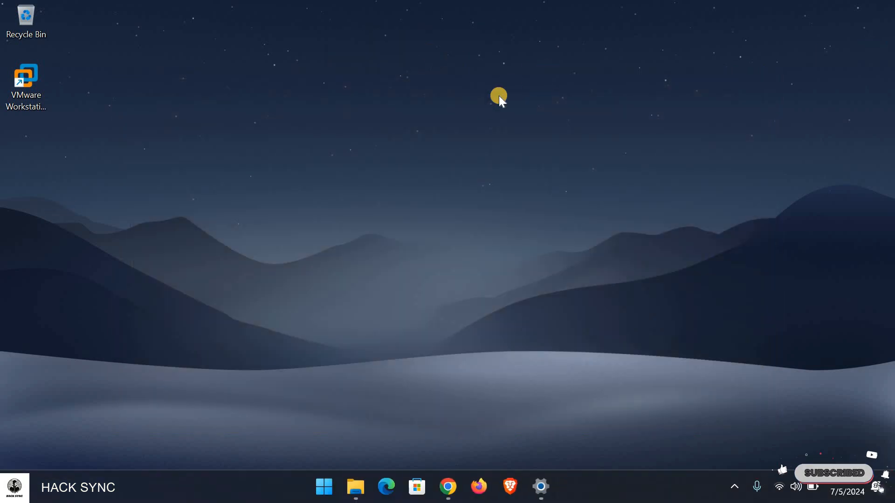
# Step: Refresh the desktop and close the File Explorer window showing the virtual machine files
pyautogui.rightClick(469, 77)
pyautogui.click(569, 116)
pyautogui.rightClick(467, 68)
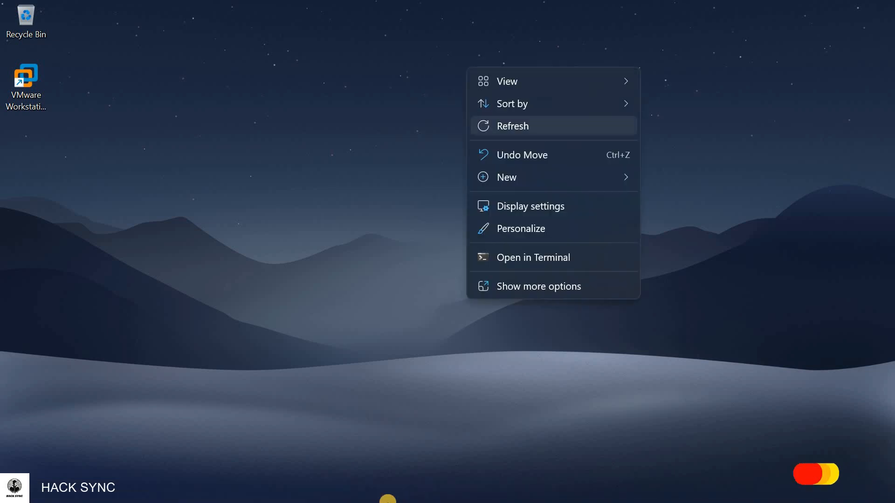
pyautogui.click(499, 124)
pyautogui.click(367, 488)
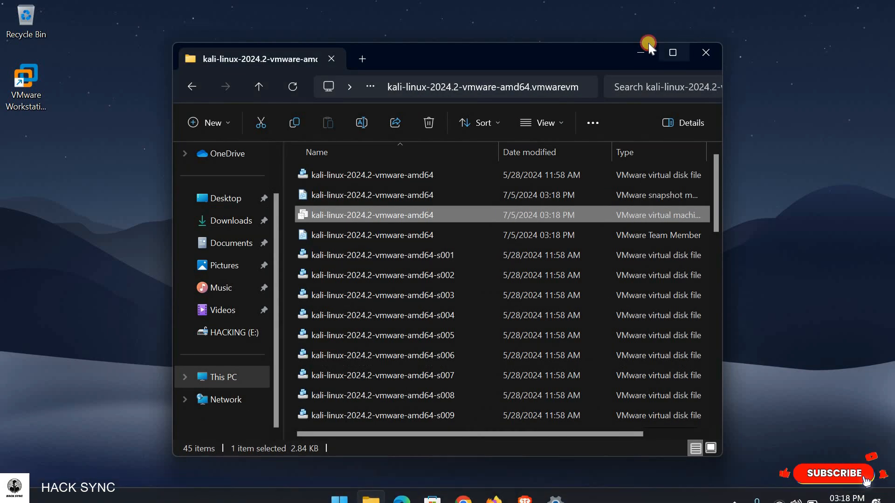
pyautogui.click(640, 53)
pyautogui.rightClick(616, 51)
pyautogui.click(651, 104)
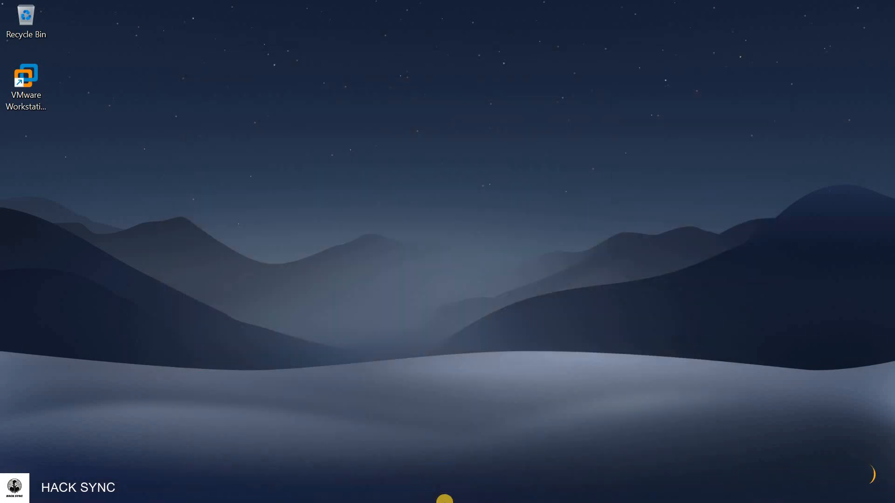
# Step: Minimize the Windows Update settings window and close Chrome to clear the desktop
pyautogui.click(554, 491)
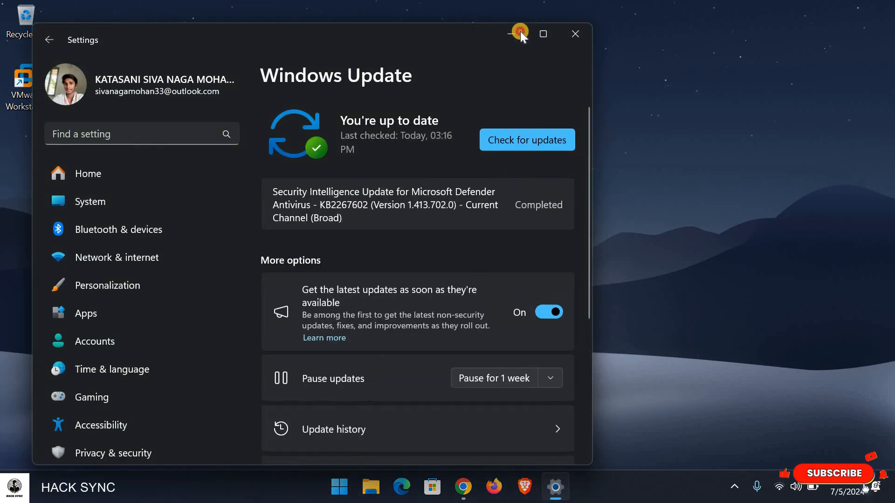
pyautogui.click(520, 32)
pyautogui.rightClick(486, 128)
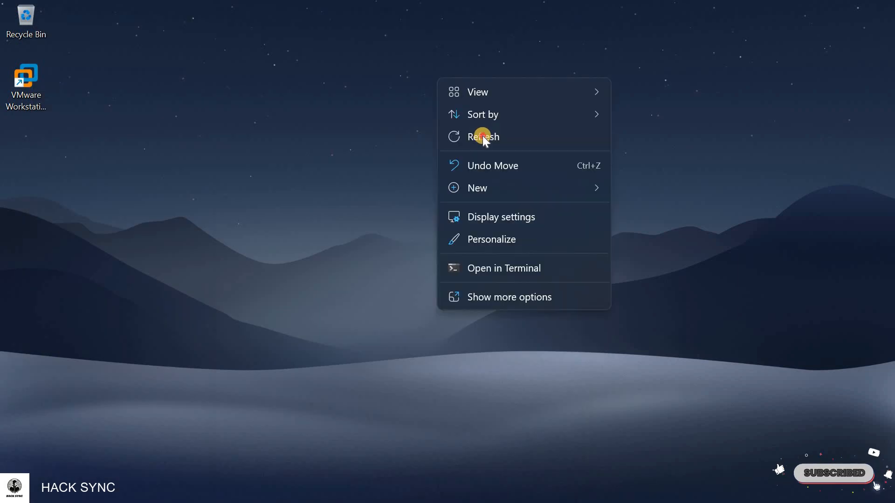
pyautogui.click(446, 499)
pyautogui.click(467, 485)
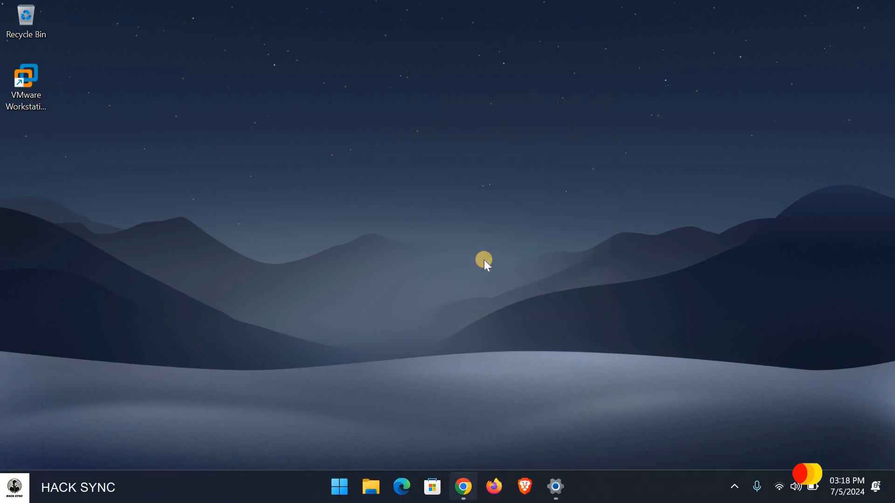
pyautogui.click(463, 487)
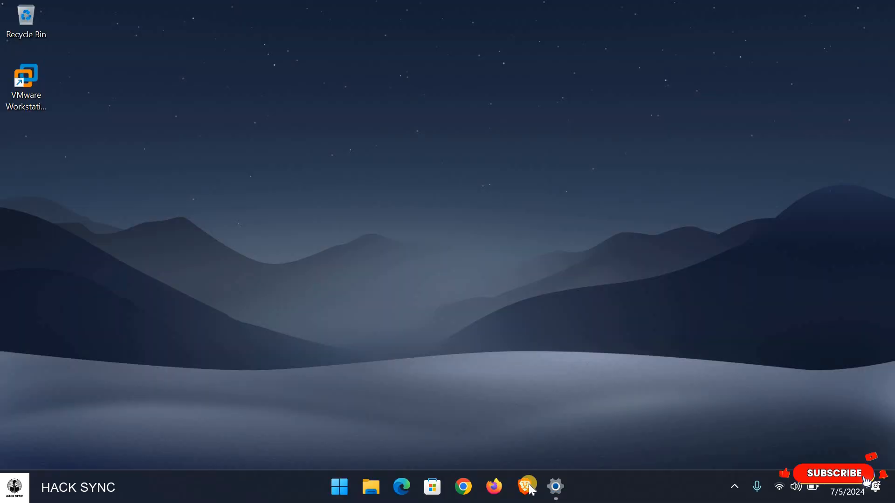
# Step: Launch VMware Workstation Pro and open the kali-linux-2024.2-vmware-amd64 machine from the library
pyautogui.click(28, 91)
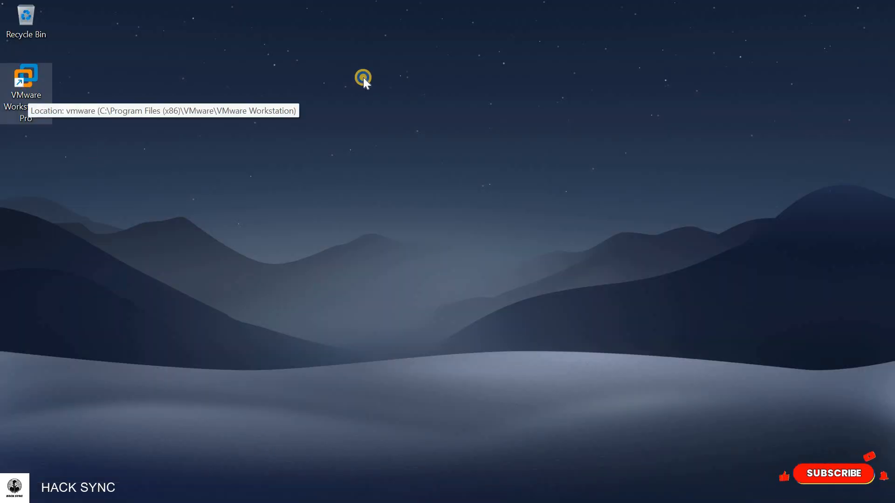
pyautogui.rightClick(364, 78)
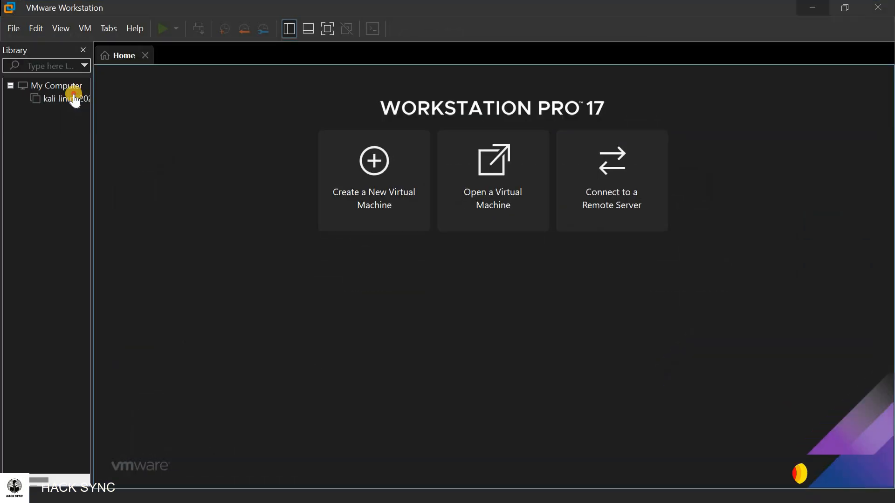
pyautogui.click(64, 100)
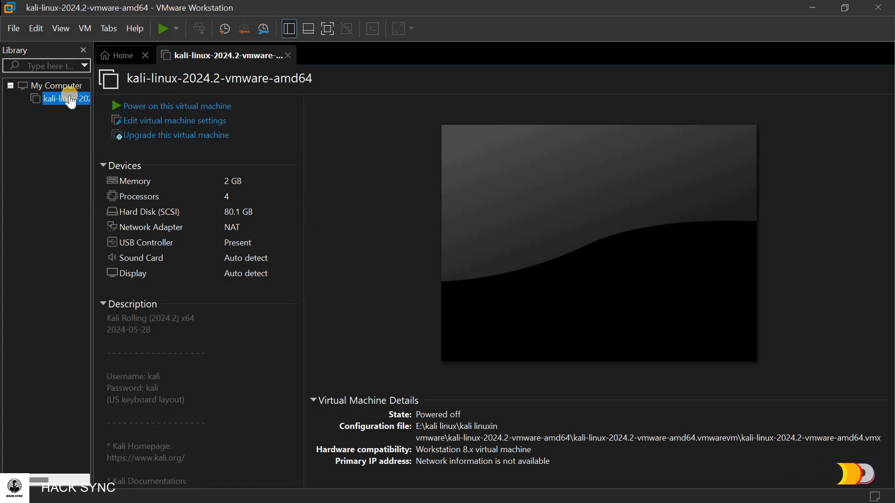
# Step: In the Kali machine's settings, set the memory to 4096 MB and the number of cores per processor to 4
pyautogui.click(146, 119)
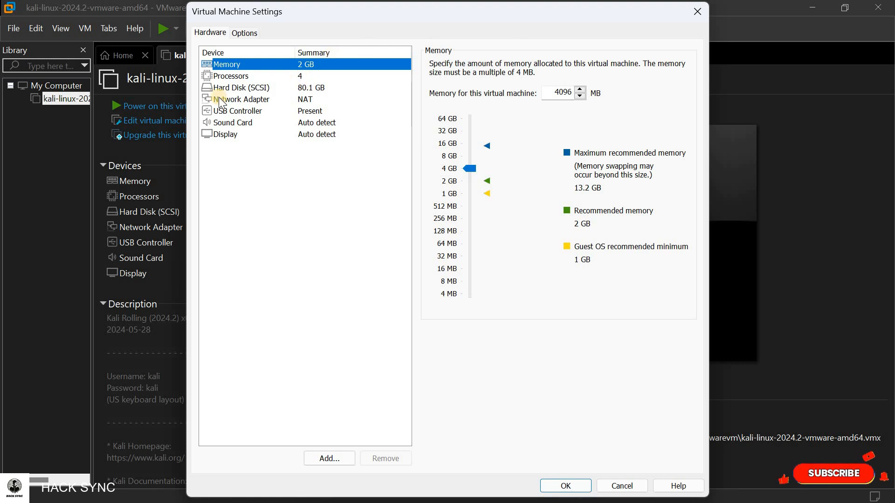
pyautogui.click(228, 76)
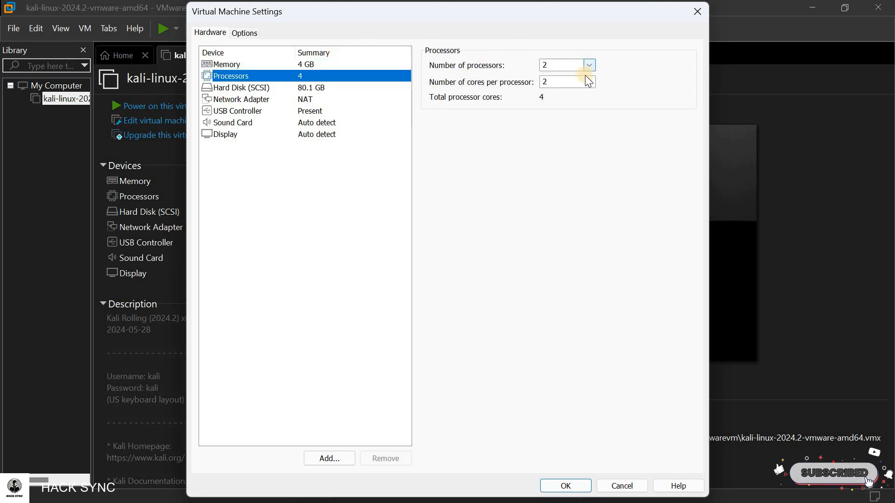
pyautogui.click(568, 81)
pyautogui.click(559, 111)
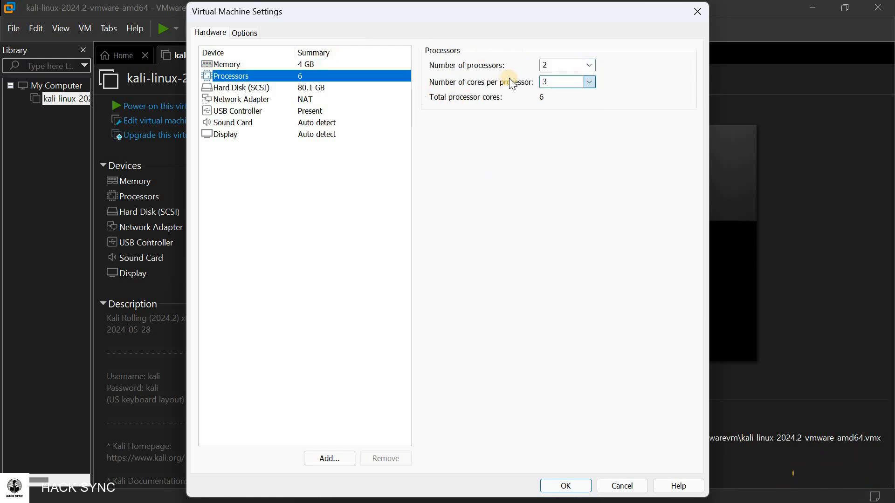
pyautogui.click(546, 119)
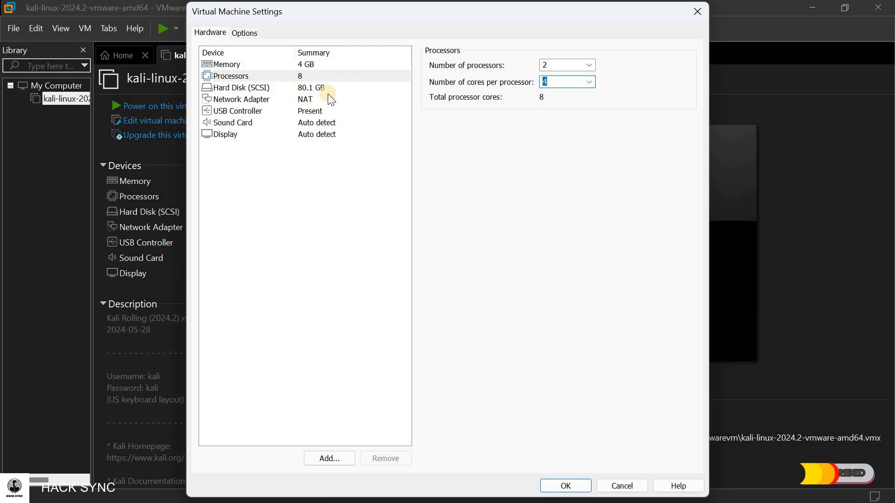
# Step: Raise the Kali virtual machine's memory to 8 GB
pyautogui.click(218, 65)
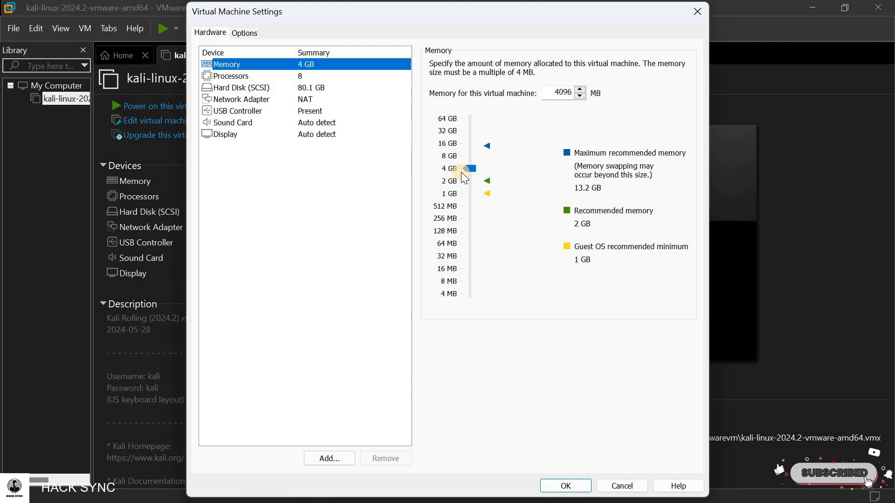
pyautogui.click(442, 159)
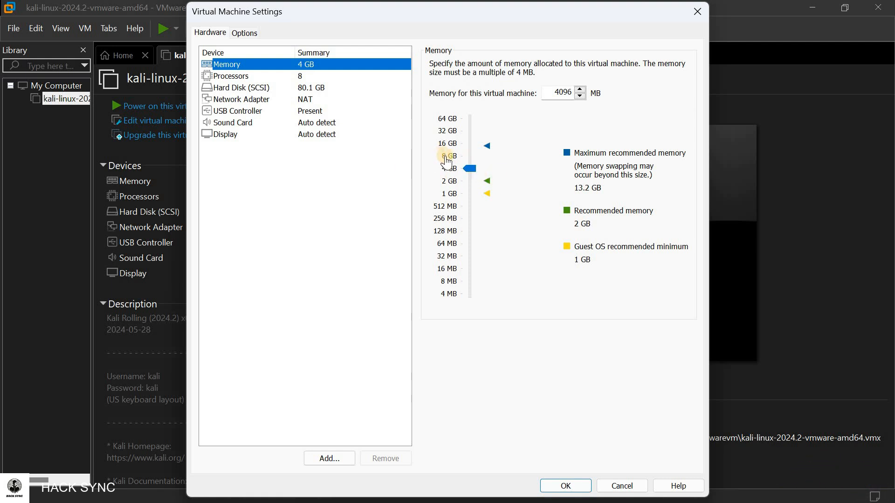
pyautogui.press('Down')
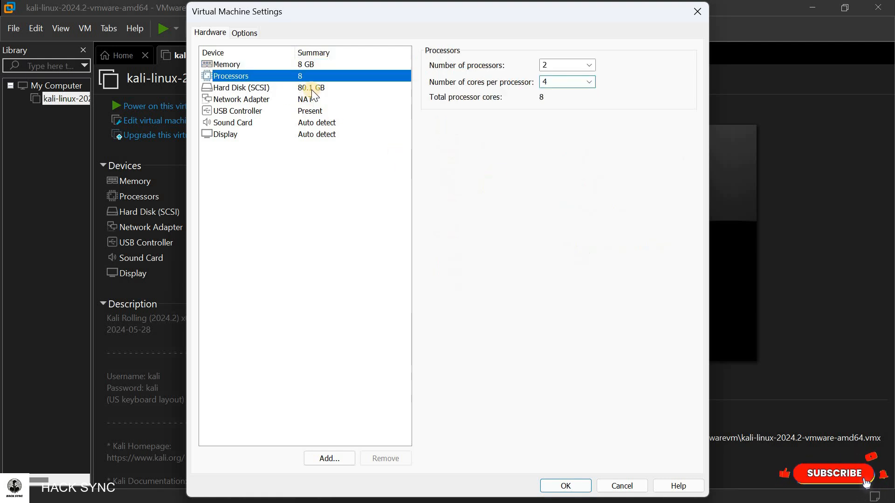
# Step: Expand the Kali machine's SCSI hard disk to a maximum size of 200.1 GB
pyautogui.click(317, 90)
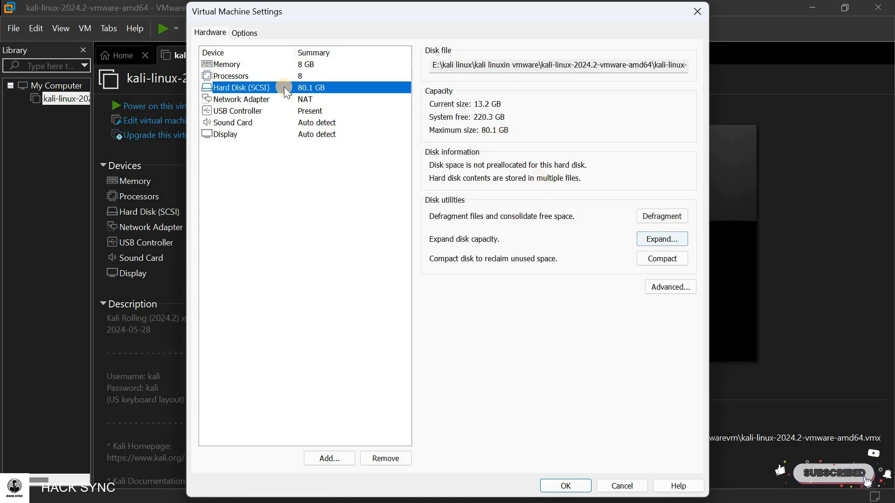
pyautogui.click(658, 240)
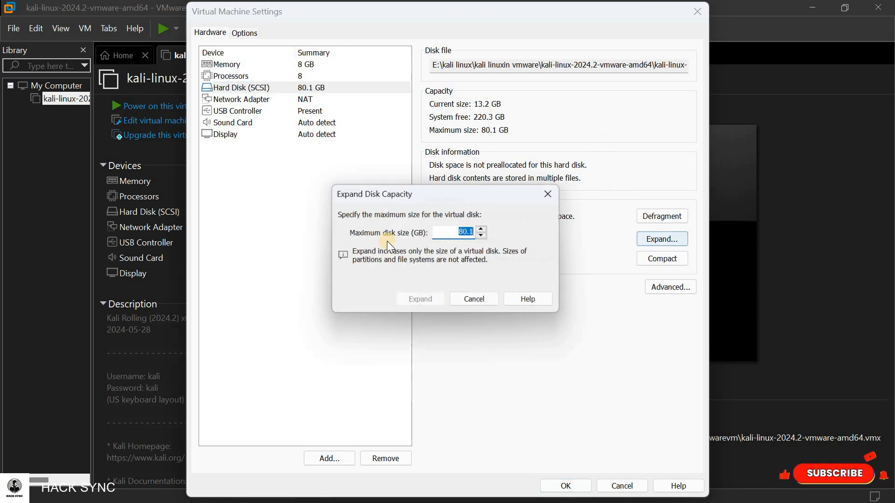
pyautogui.click(469, 230)
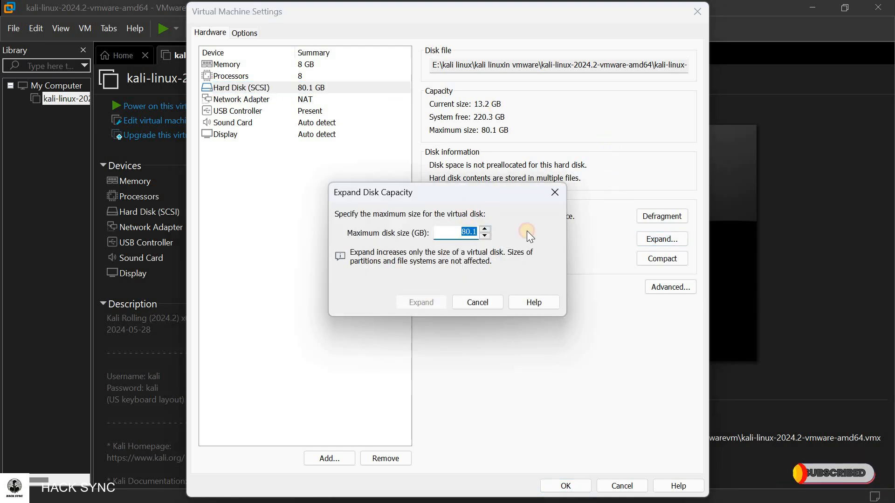
pyautogui.press('BackSpace')
pyautogui.press('BackSpace')
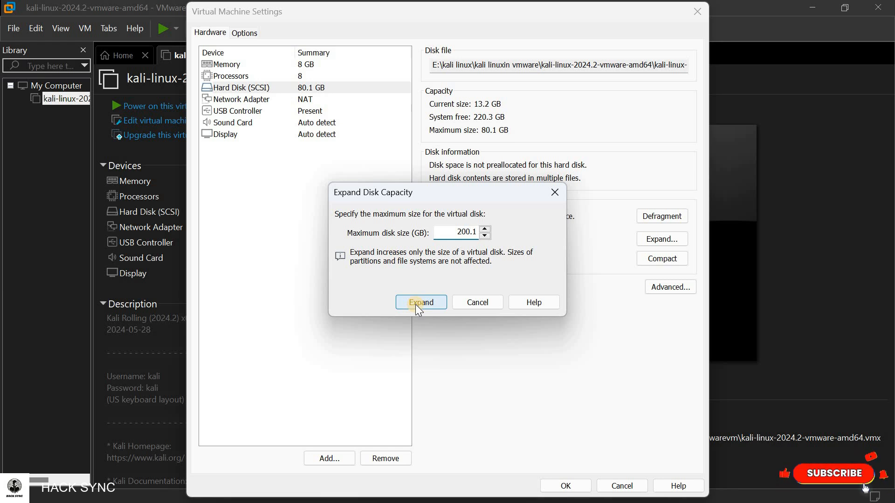
pyautogui.click(415, 304)
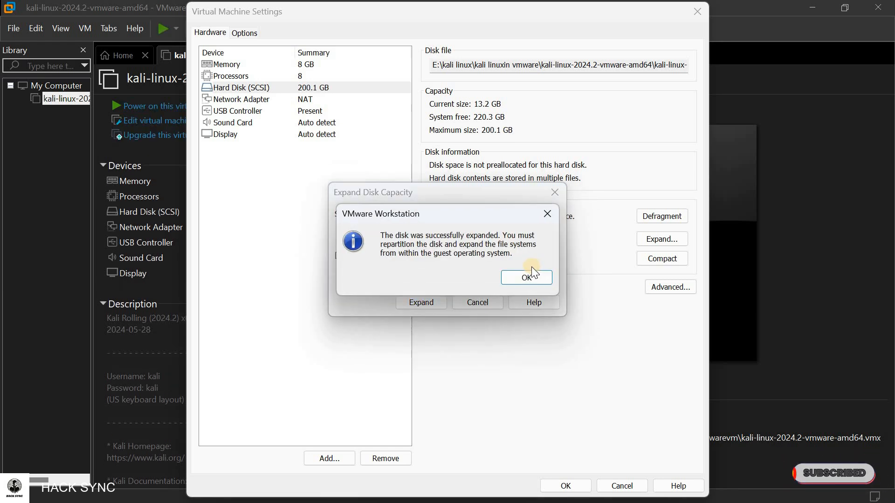
# Step: Review the Kali machine's network adapter with its NAT connection and save the virtual machine settings
pyautogui.click(528, 278)
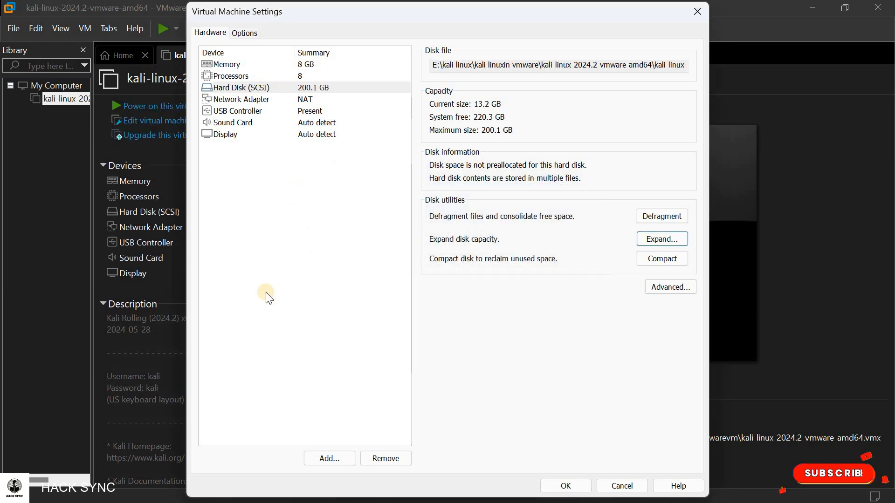
pyautogui.click(315, 99)
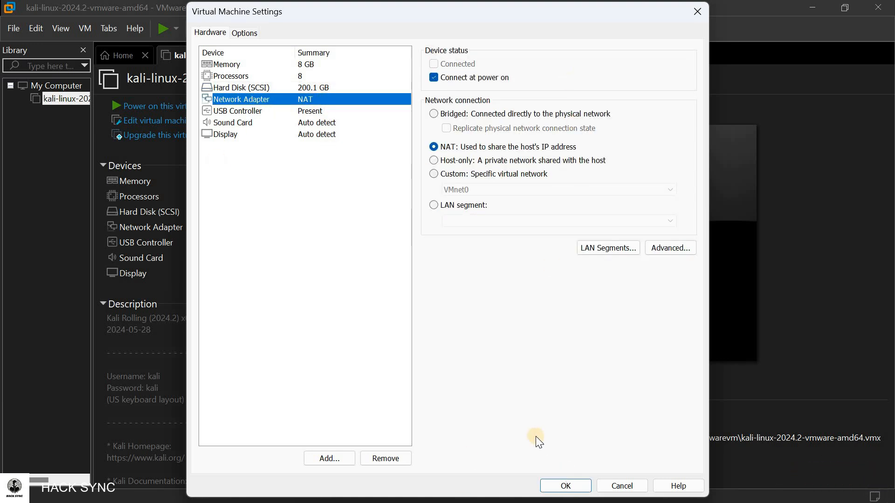
pyautogui.click(566, 486)
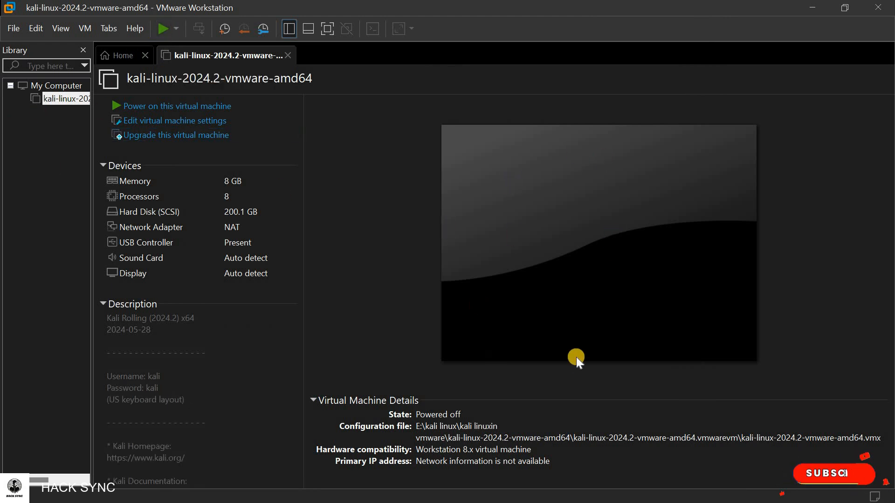
# Step: Power on the kali-linux-2024.2-vmware-amd64 machine, let it boot, and release input back to the host
pyautogui.click(159, 30)
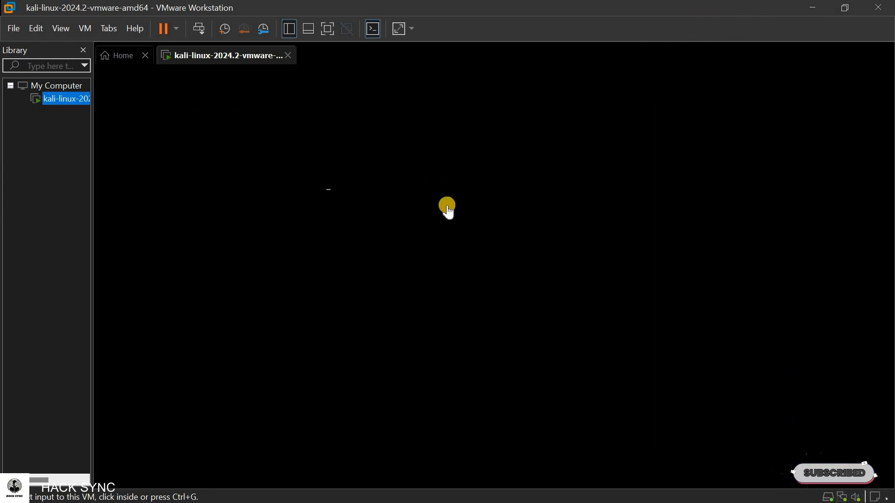
pyautogui.click(447, 206)
pyautogui.hotkey('ctrl', 'alt')
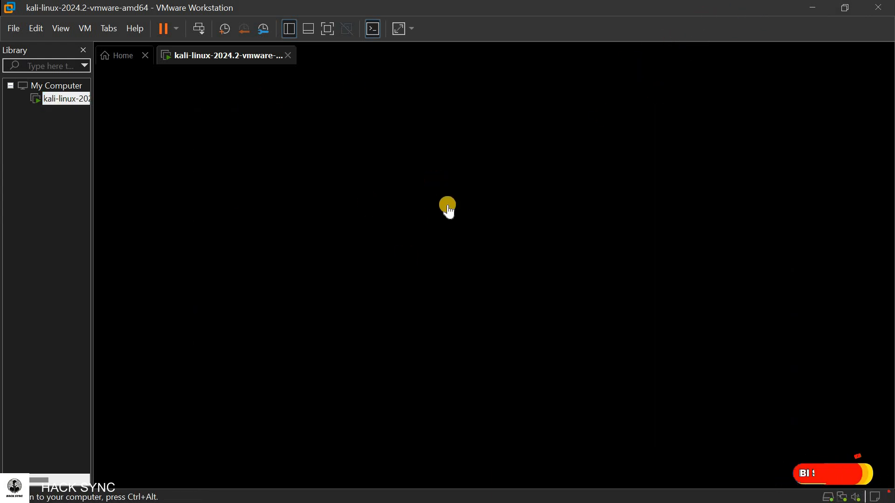
pyautogui.click(43, 168)
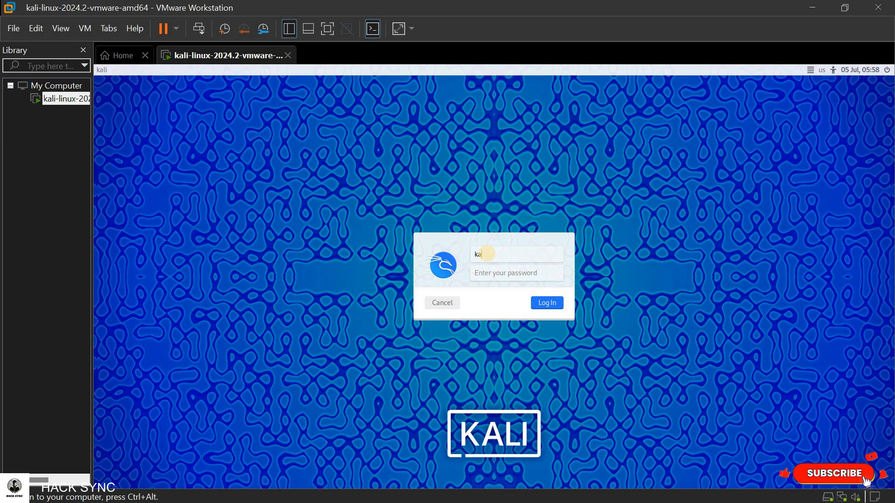
# Step: Log in to the Kali guest with the username kali and the account password
pyautogui.write('i')
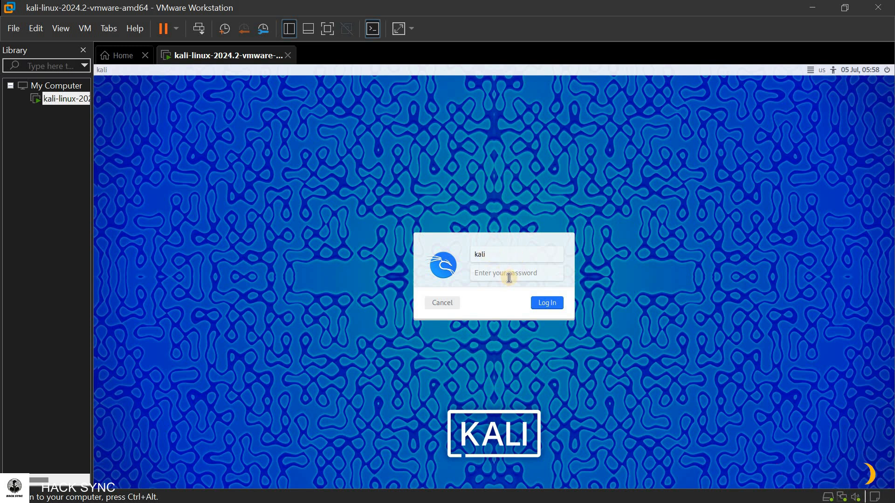
pyautogui.click(509, 278)
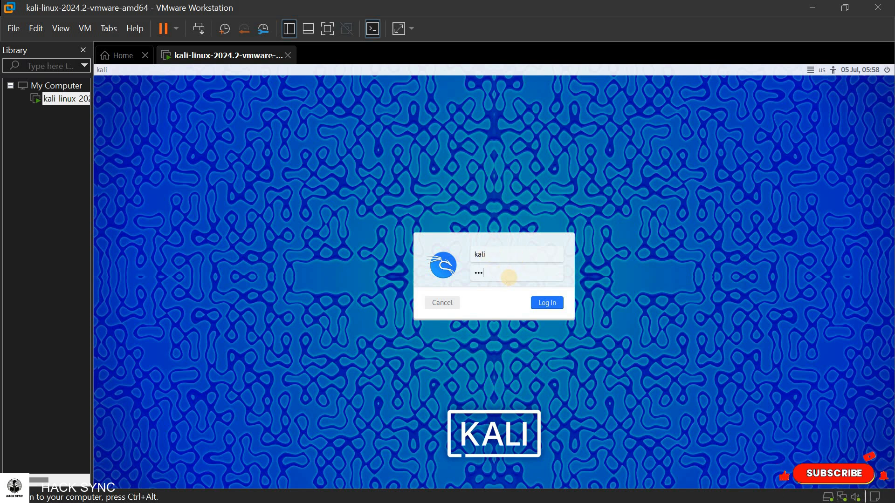
pyautogui.write('kali')
pyautogui.press('Return')
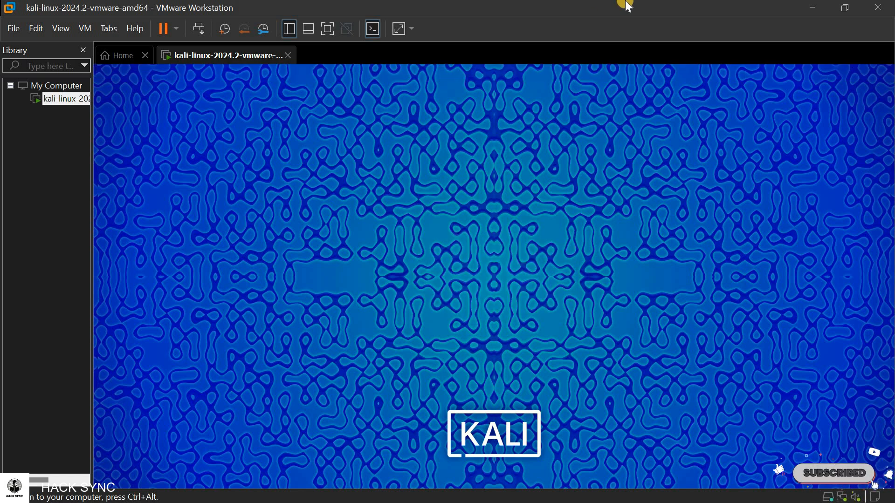
pyautogui.click(381, 79)
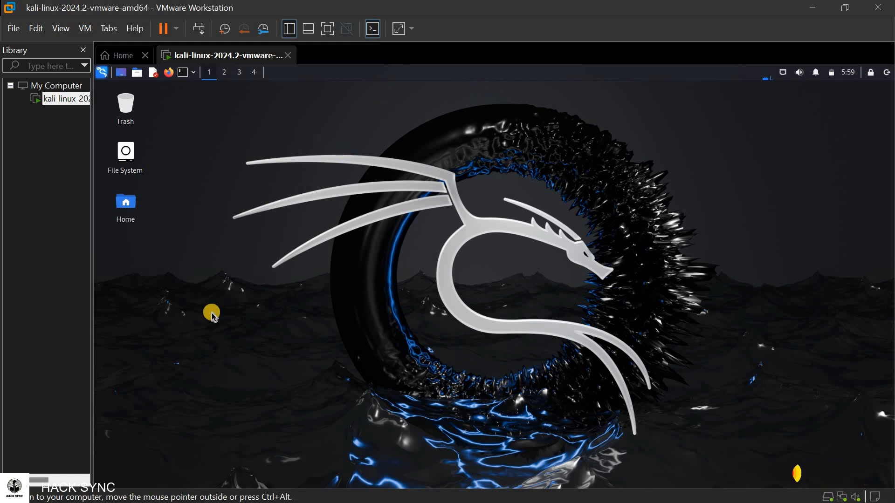
# Step: Show the Kali desktop in full screen and unpin the full-screen command bar
pyautogui.click(325, 31)
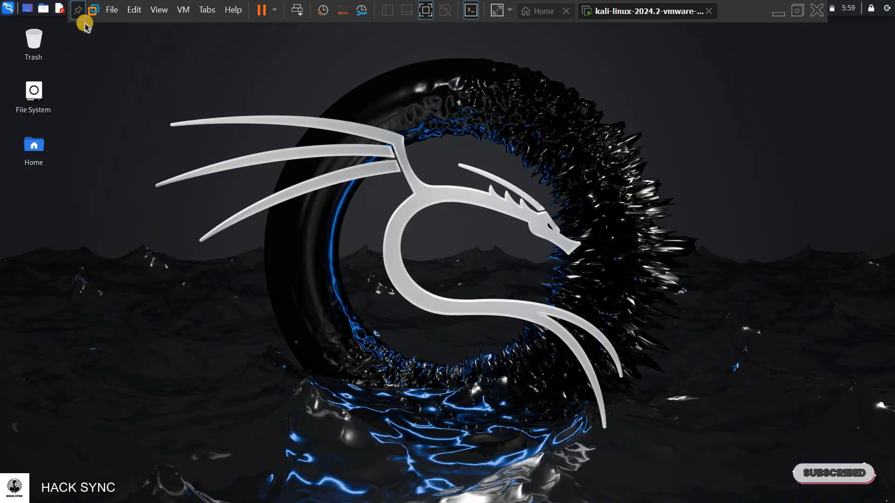
pyautogui.click(78, 10)
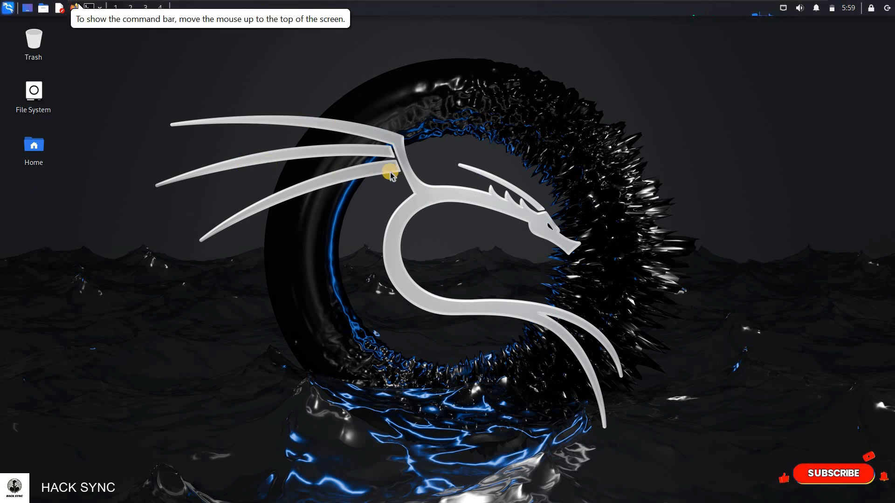
# Step: Open a Kali terminal to check it, close it again, and leave the full-screen view
pyautogui.click(90, 7)
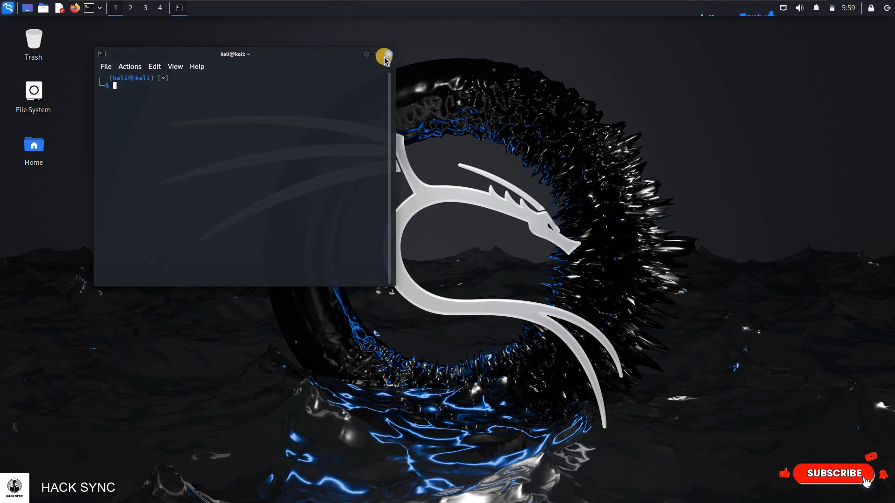
pyautogui.click(388, 54)
pyautogui.rightClick(382, 61)
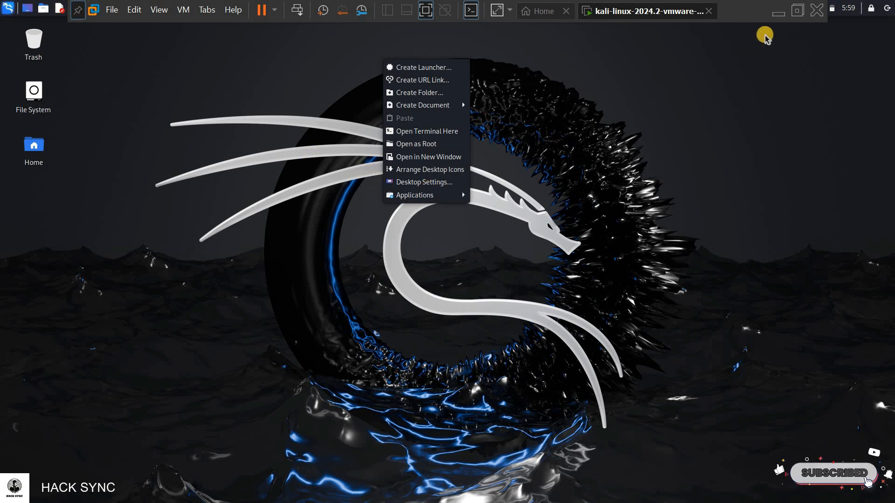
pyautogui.click(797, 10)
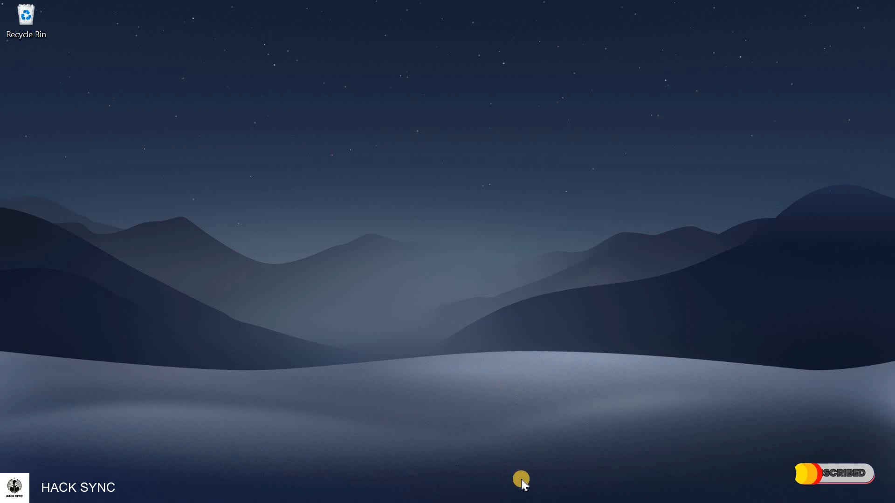
pyautogui.moveTo(515, 499)
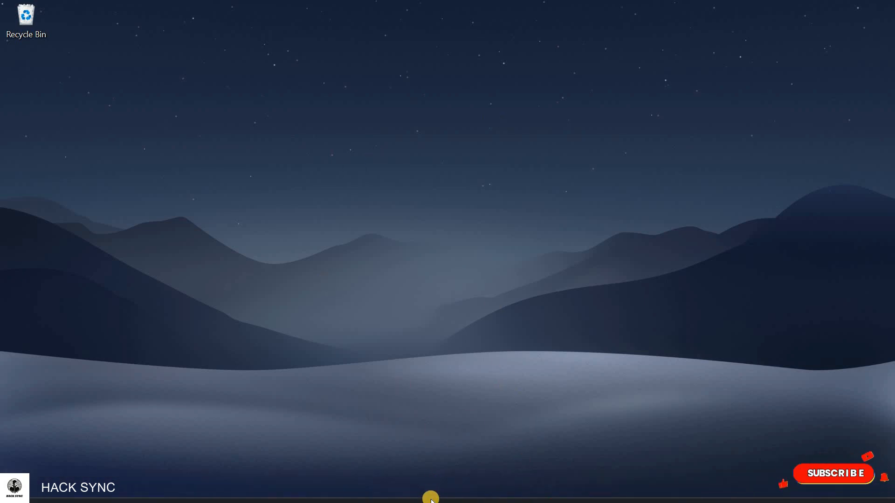
pyautogui.moveTo(438, 494)
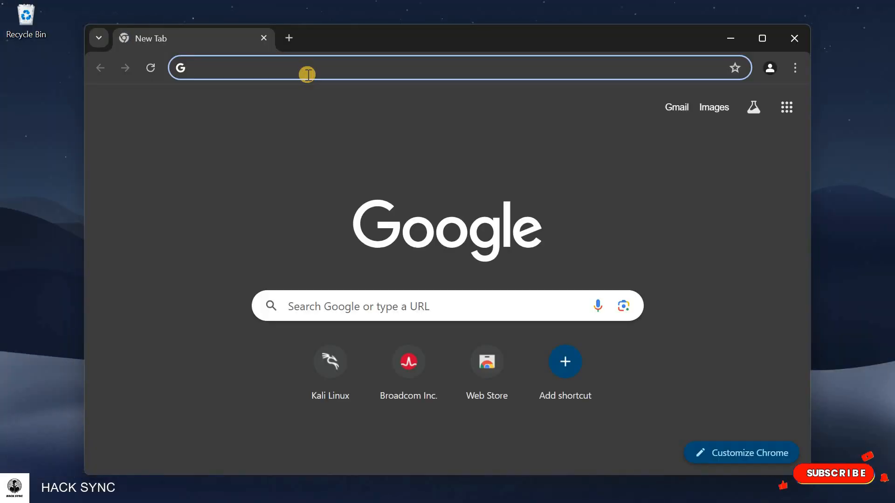
pyautogui.click(402, 69)
pyautogui.write('https://youtube.com/@hacksync-master?si=k2V-YVFbUjyhAqY_')
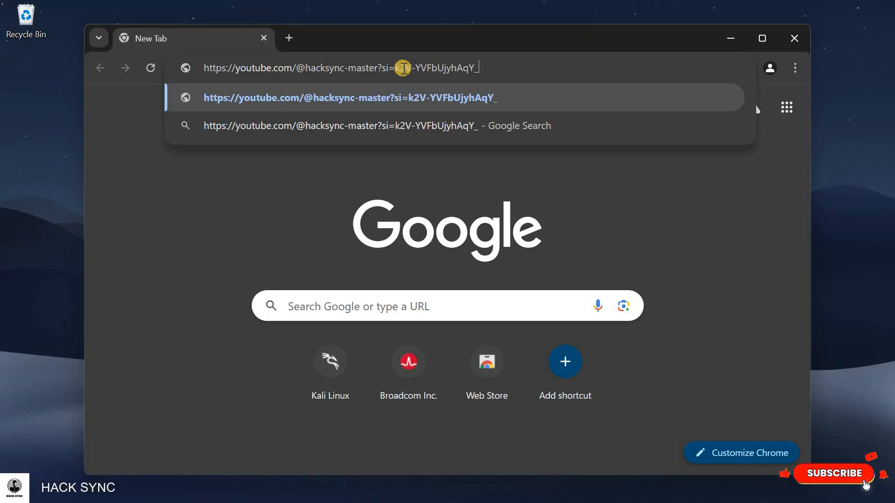
pyautogui.press('Return')
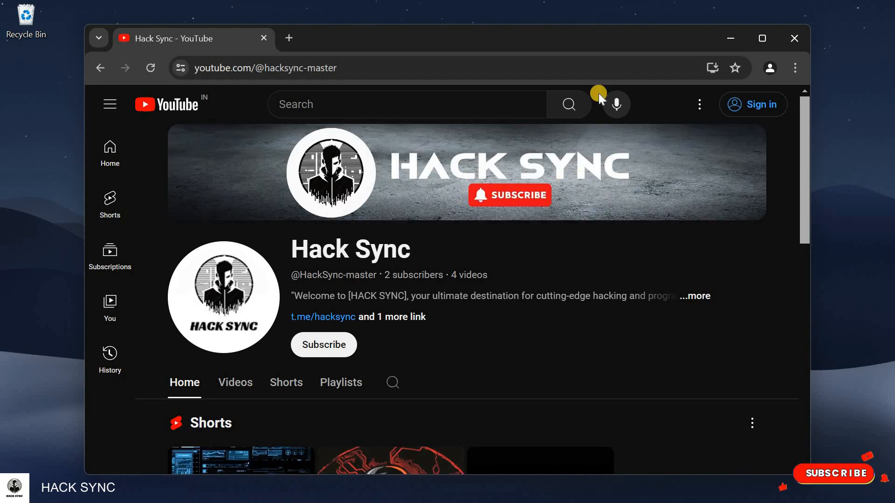
# Step: Maximize the browser window and expand the Hack Sync channel's full About description with its links
pyautogui.click(763, 38)
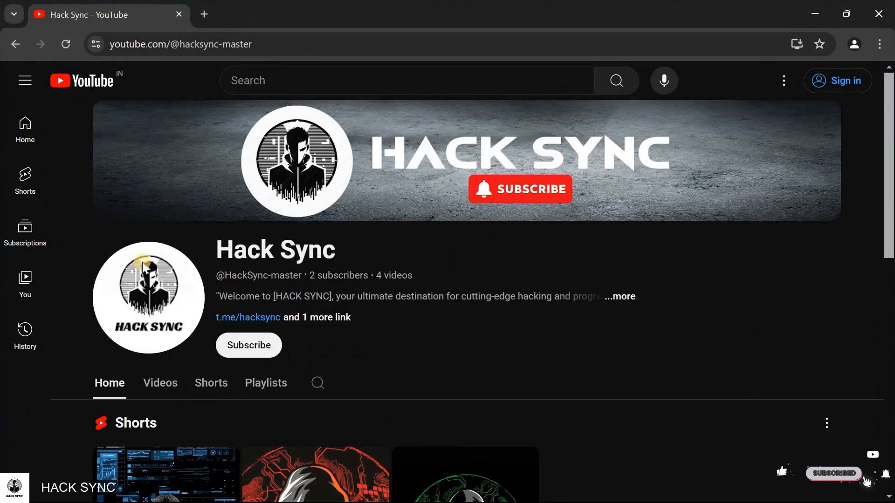
pyautogui.scroll(-1, 299, 228)
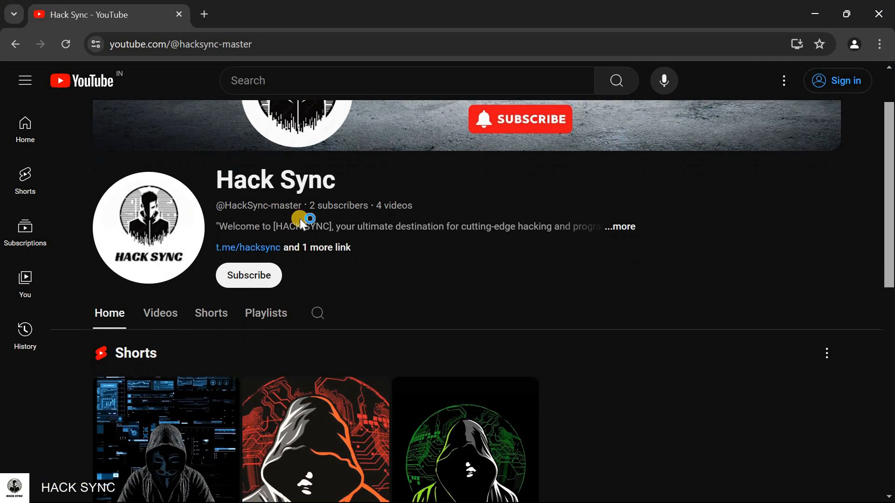
pyautogui.click(621, 227)
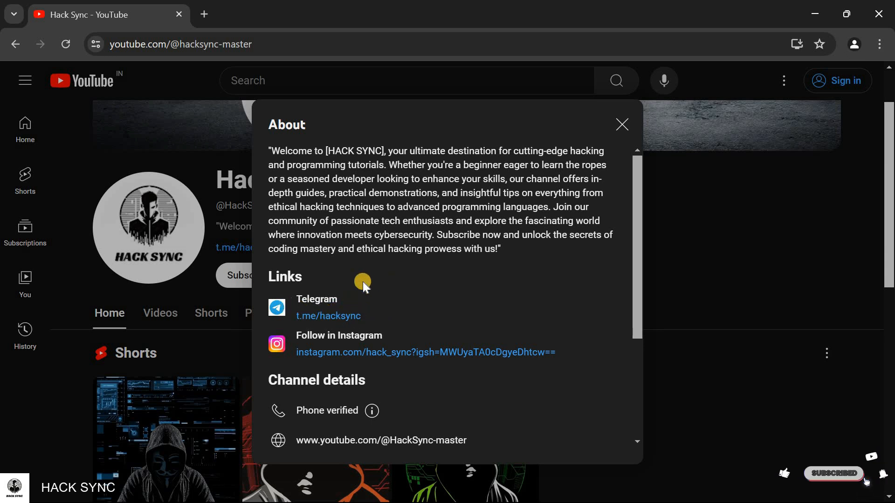
# Step: Follow the channel's t.me/hacksync link into Telegram and examine the posted VMware installer and product keys in the maximized window
pyautogui.click(307, 317)
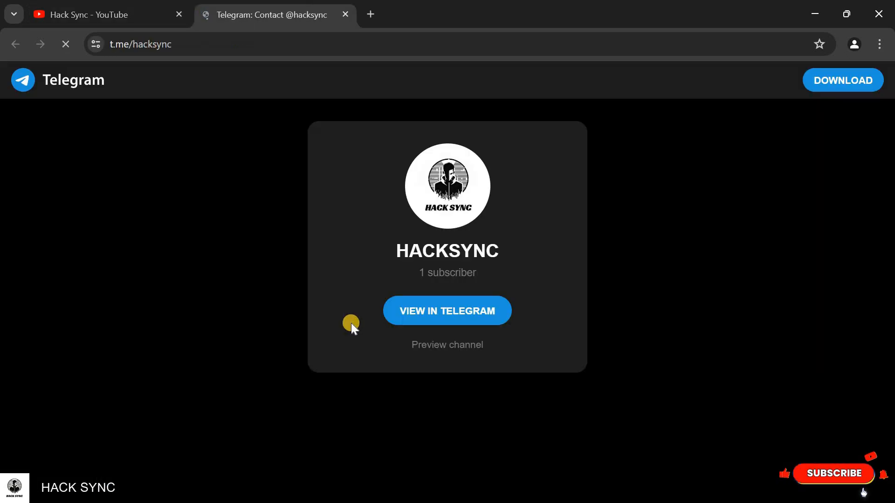
pyautogui.click(496, 174)
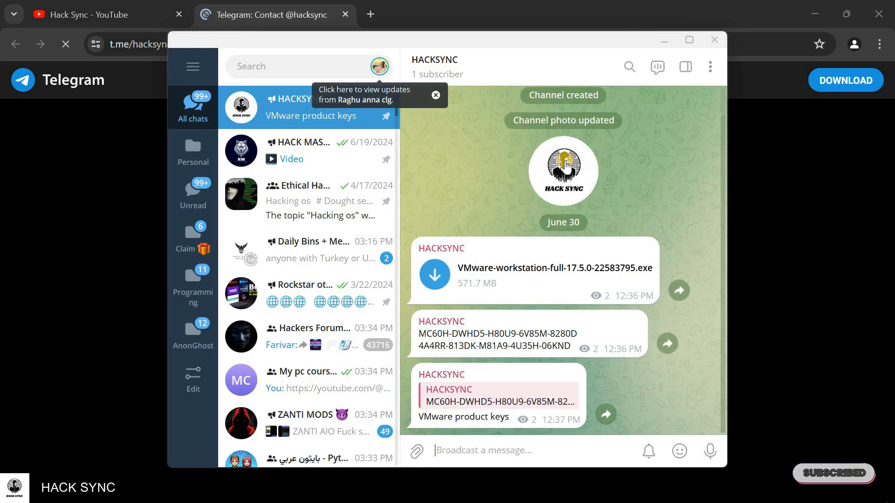
pyautogui.click(689, 40)
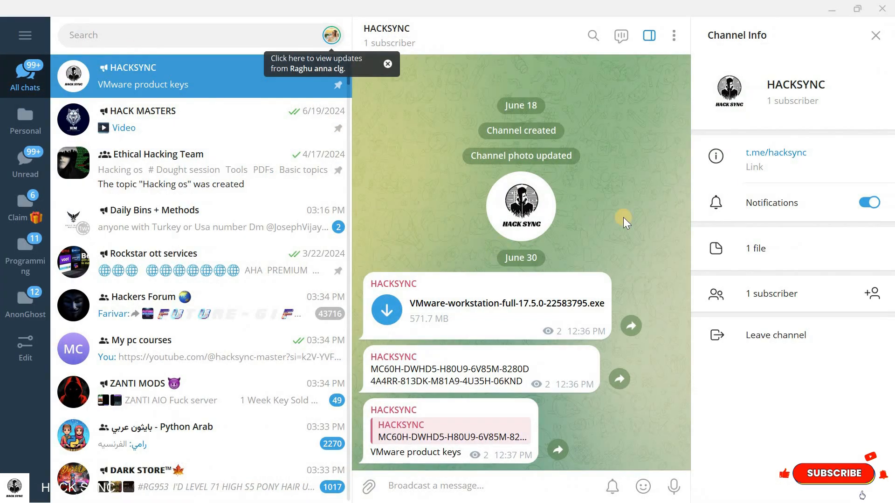
pyautogui.click(876, 35)
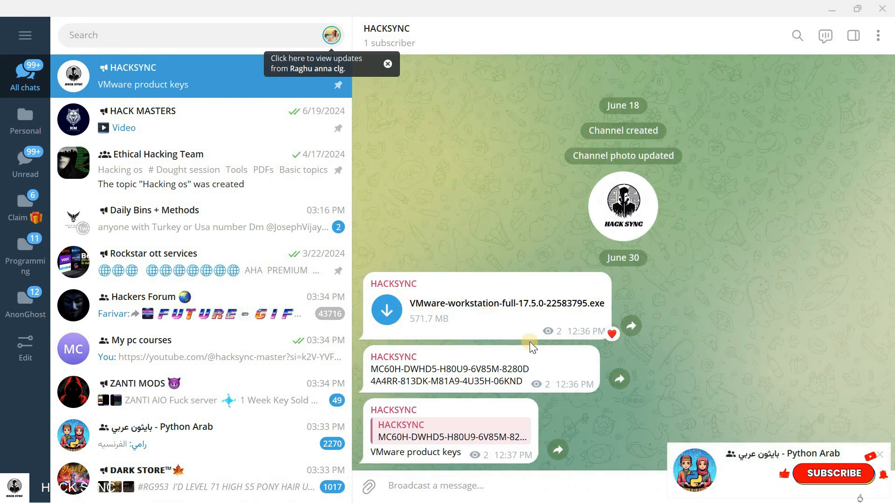
pyautogui.click(842, 365)
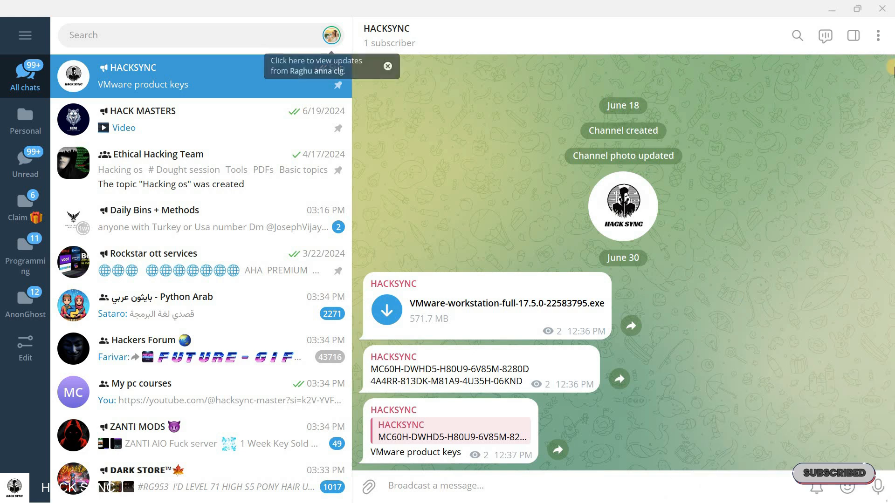
# Step: Close the Telegram and Chrome windows, and quit Telegram completely so its notifications stop
pyautogui.click(883, 8)
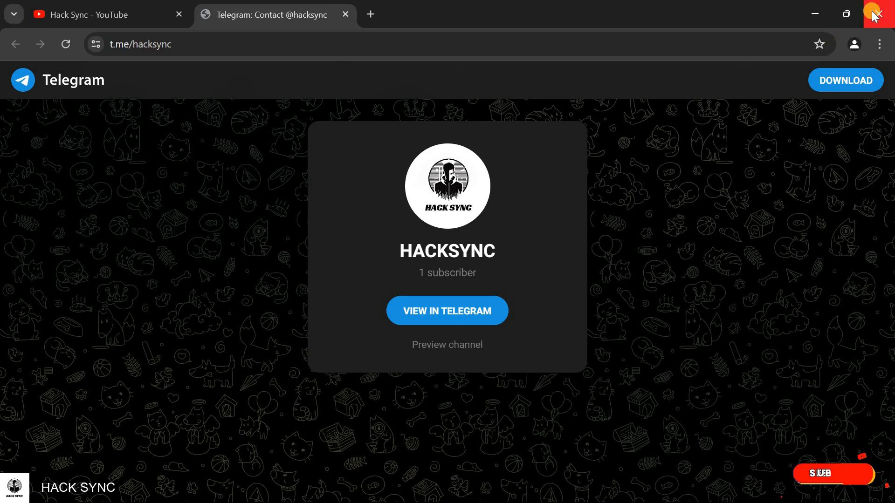
pyautogui.click(879, 14)
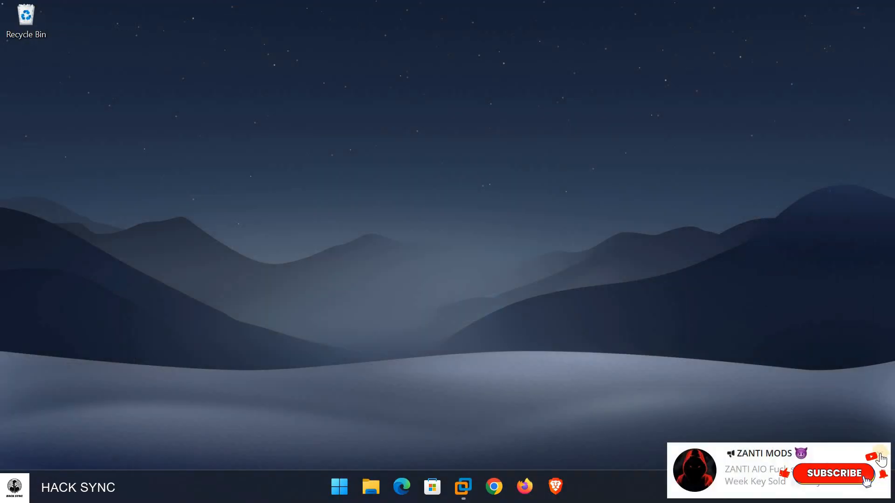
pyautogui.click(879, 456)
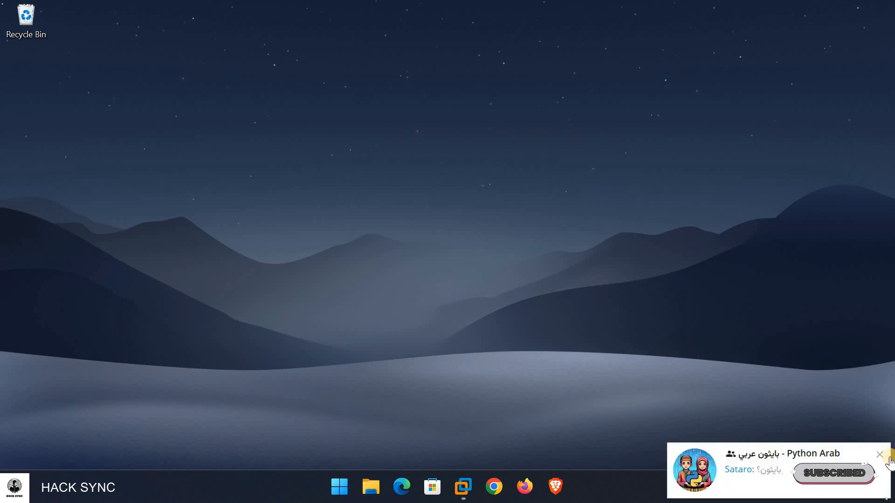
pyautogui.click(883, 456)
pyautogui.click(707, 487)
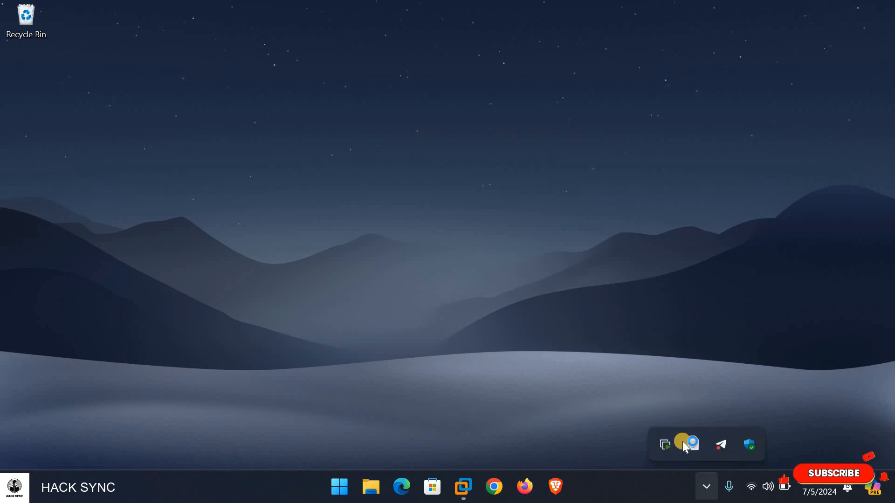
pyautogui.rightClick(720, 444)
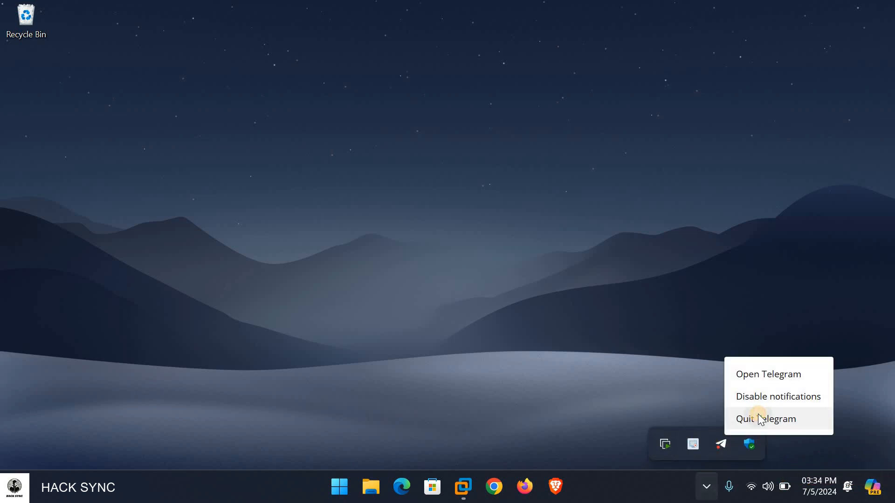
pyautogui.click(758, 419)
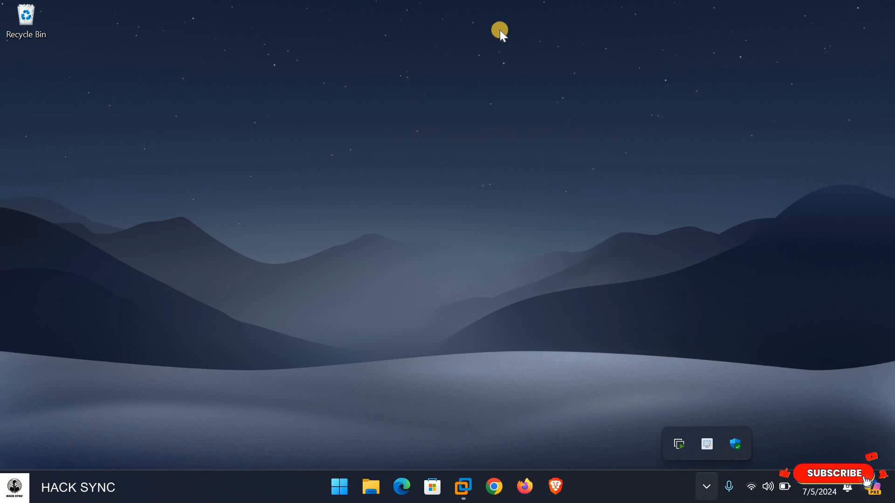
pyautogui.rightClick(482, 3)
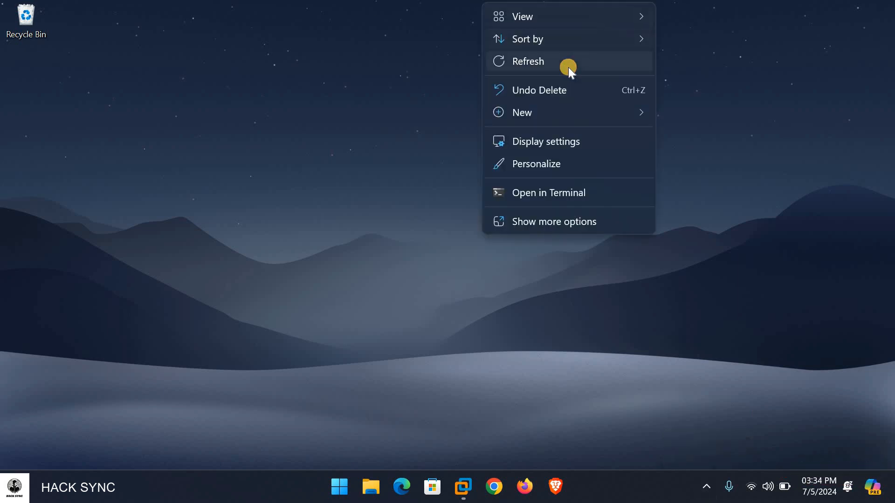
pyautogui.click(569, 67)
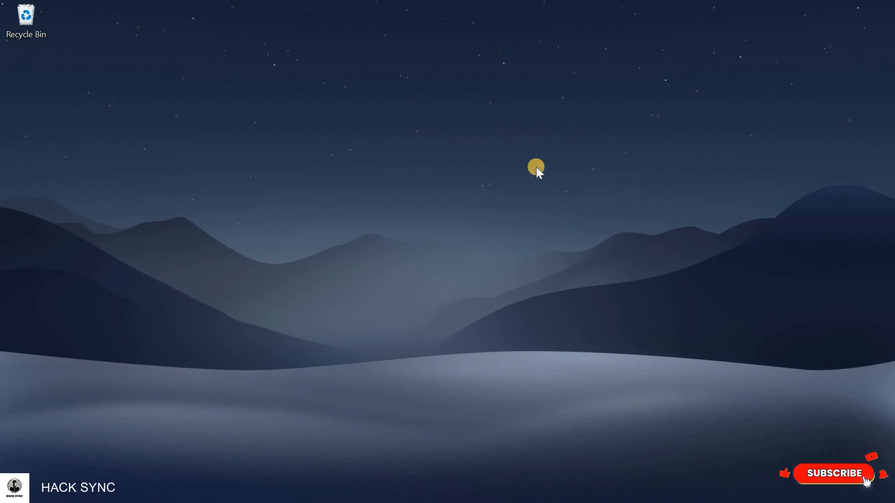
pyautogui.rightClick(536, 169)
pyautogui.click(536, 169)
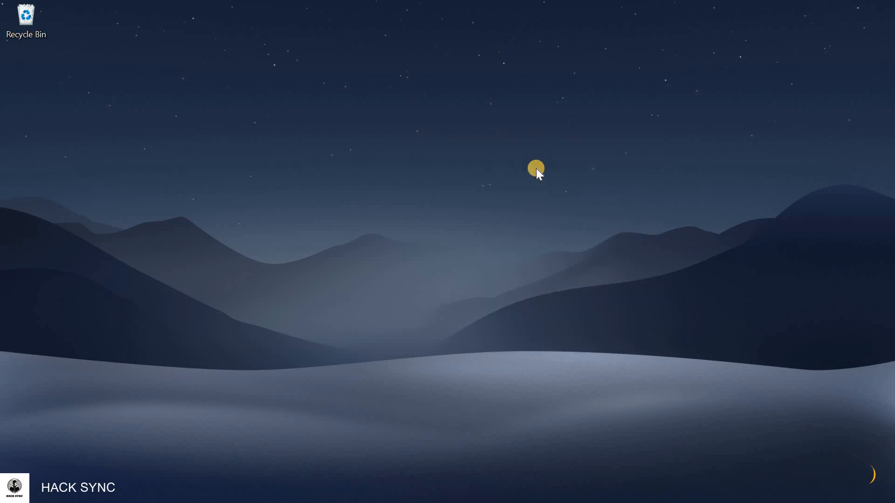